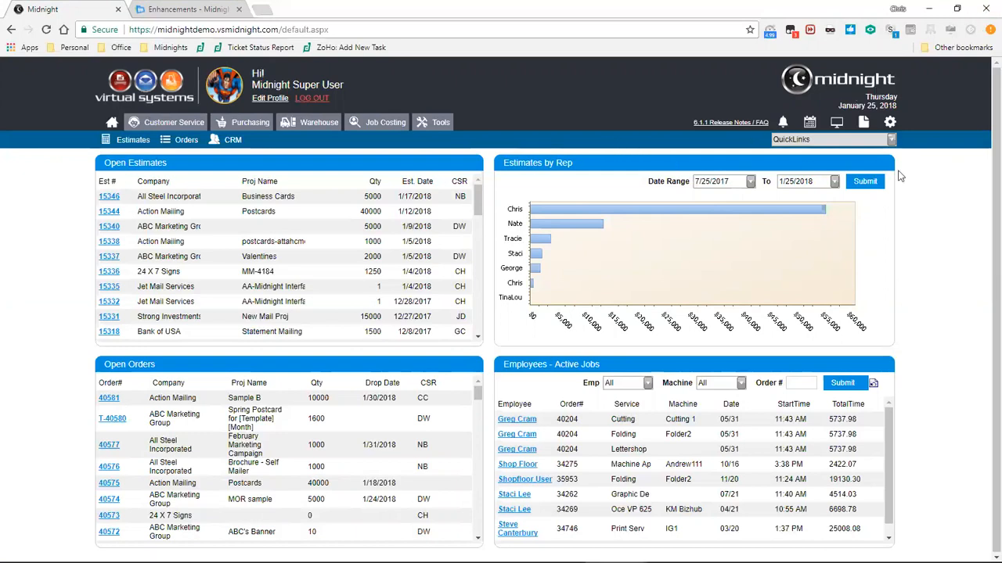
Open the Estimates/Orders settings within the system's Global Settings.
{"action": "left_click", "coordinate": [890, 123]}
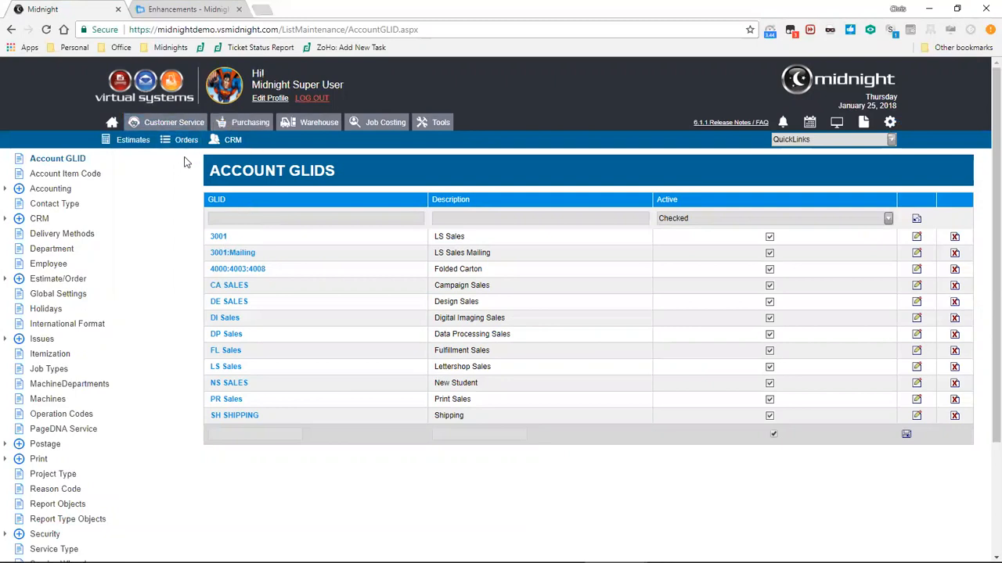
{"action": "left_click", "coordinate": [76, 295]}
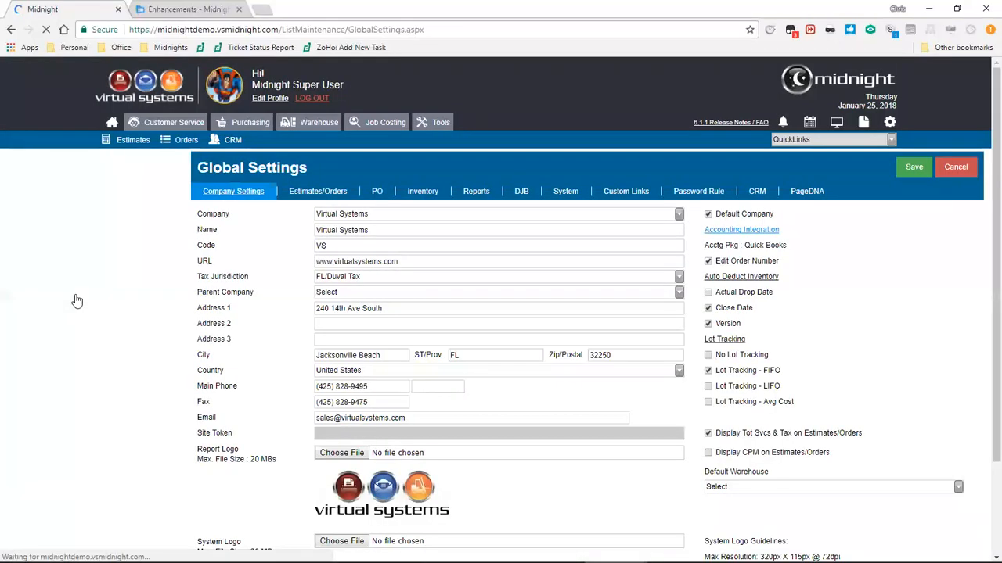
{"action": "left_click", "coordinate": [320, 195]}
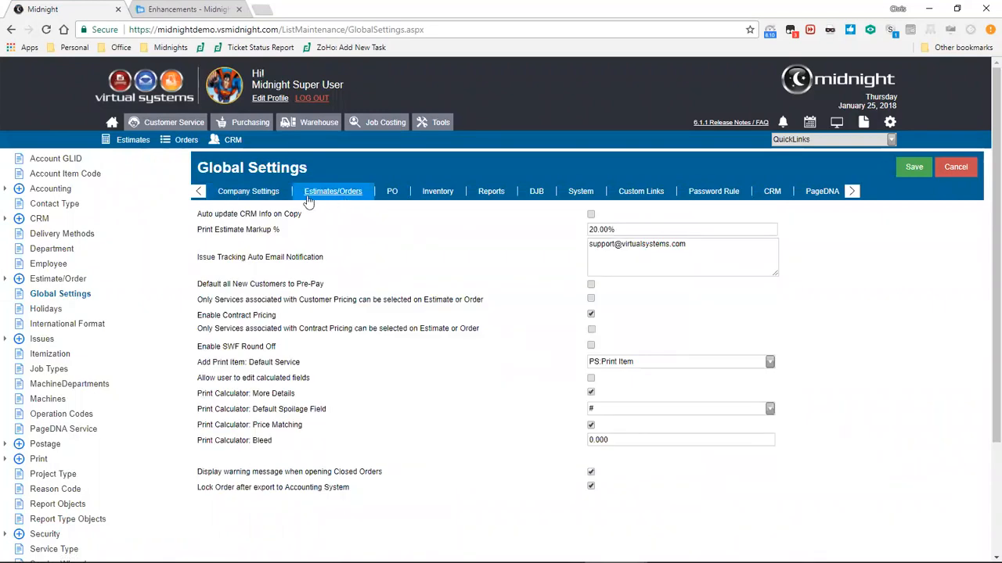
Review the Print Estimate Markup setting and the Print Calculator options for more details, default spoilage field, bleed and price matching.
{"action": "left_click_drag", "start_coordinate": [197, 227], "coordinate": [266, 229]}
{"action": "left_click", "coordinate": [267, 230]}
{"action": "left_click_drag", "start_coordinate": [198, 393], "coordinate": [291, 392]}
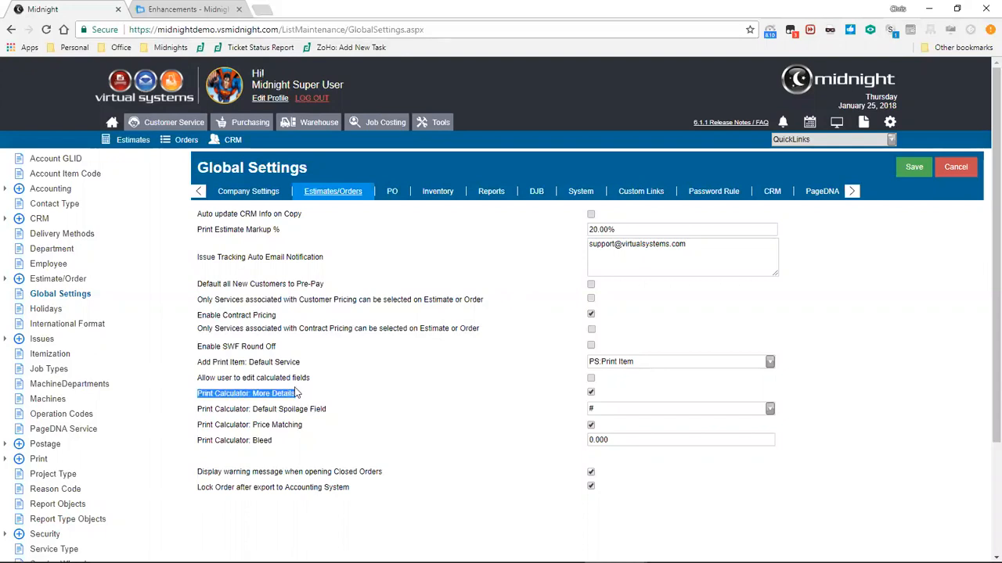
{"action": "left_click_drag", "start_coordinate": [200, 409], "coordinate": [325, 408]}
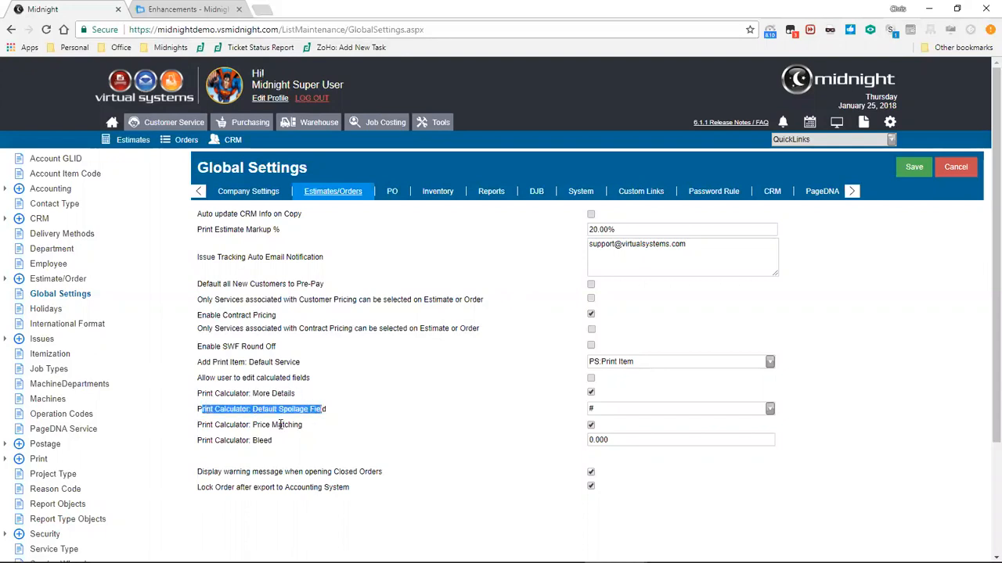
{"action": "left_click_drag", "start_coordinate": [198, 424], "coordinate": [271, 442]}
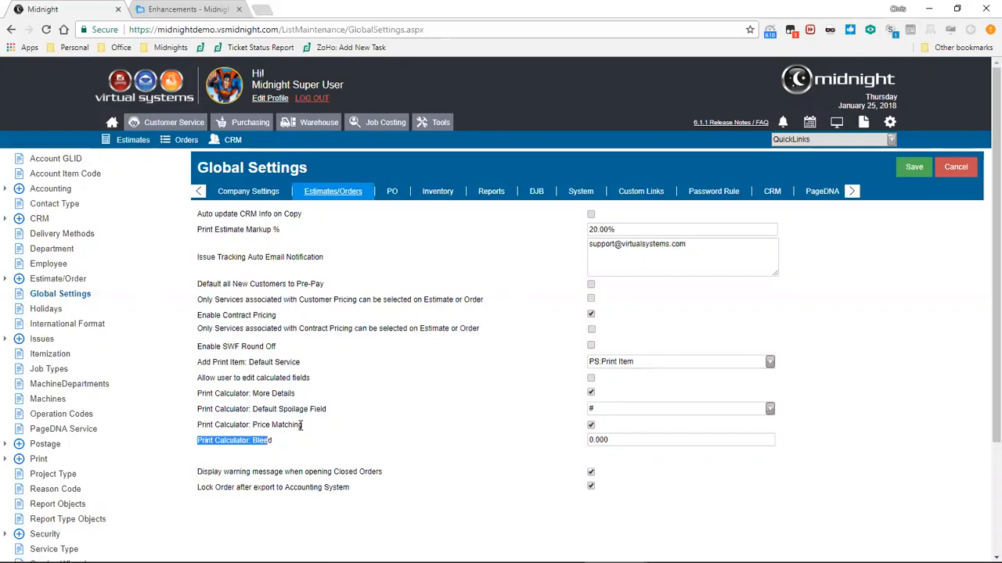
{"action": "left_click_drag", "start_coordinate": [303, 425], "coordinate": [196, 433]}
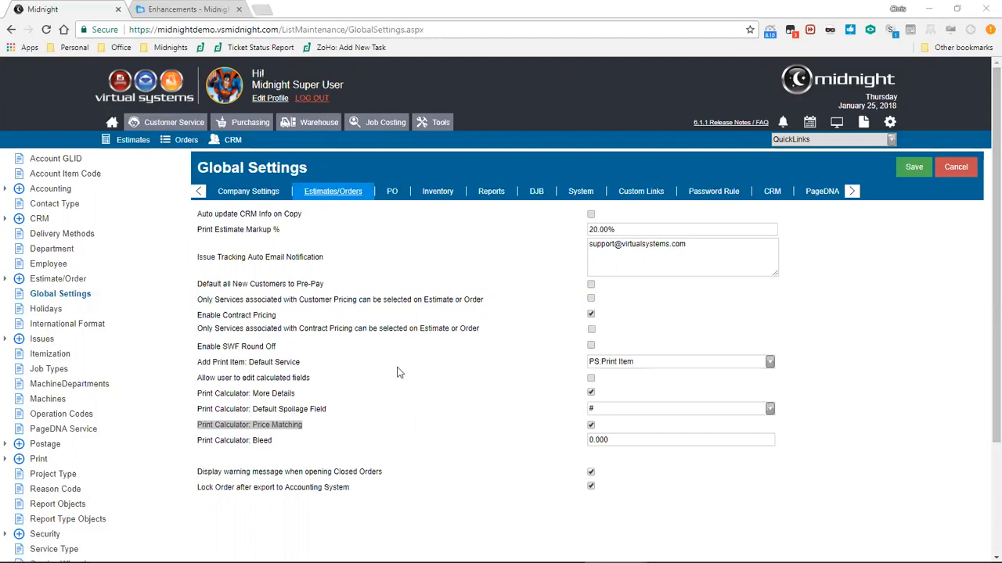
Examine the settings restricting selectable services to those with Customer Pricing or Contract Pricing.
{"action": "left_click_drag", "start_coordinate": [299, 302], "coordinate": [357, 302]}
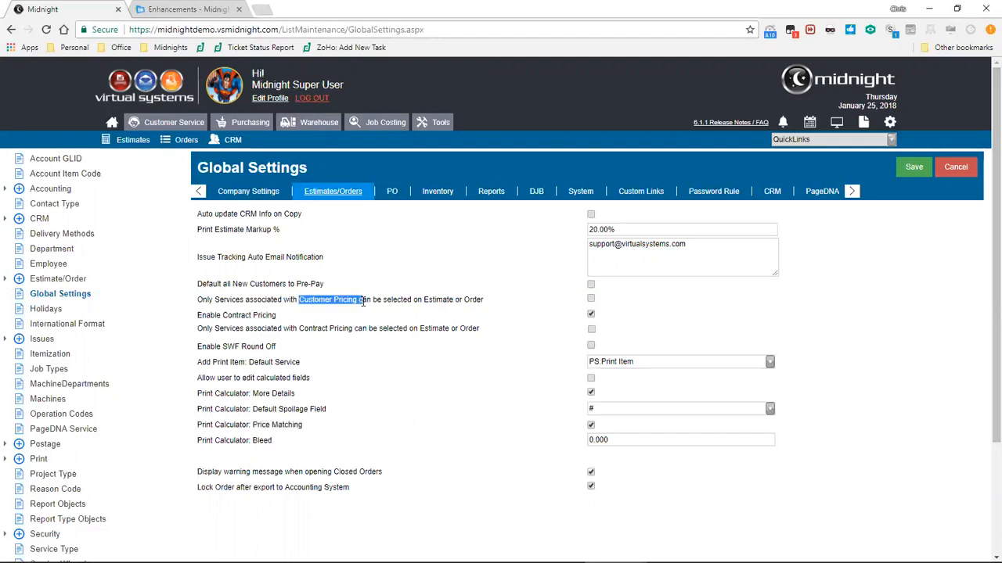
{"action": "left_click_drag", "start_coordinate": [299, 329], "coordinate": [352, 328]}
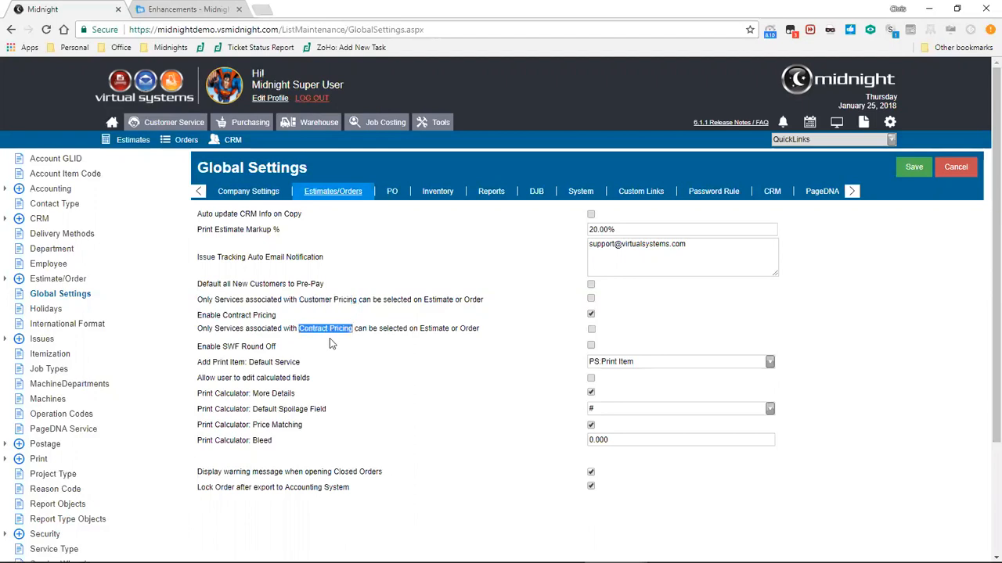
{"action": "left_click", "coordinate": [309, 333]}
Open the Standard Services list and filter it to services with the Print Calc action.
{"action": "scroll", "coordinate": [31, 252], "scroll_direction": "down", "scroll_amount": 2}
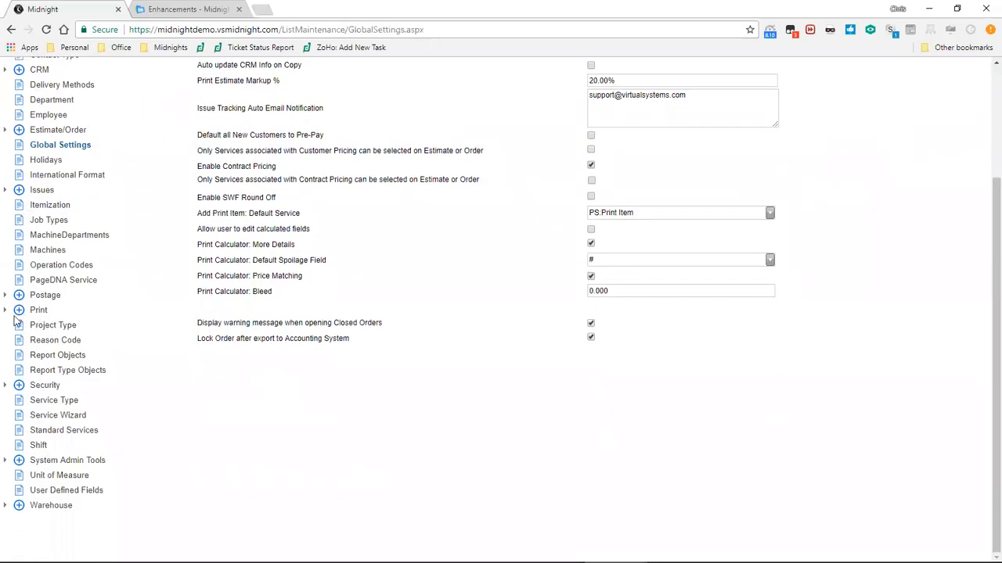
{"action": "left_click", "coordinate": [74, 435]}
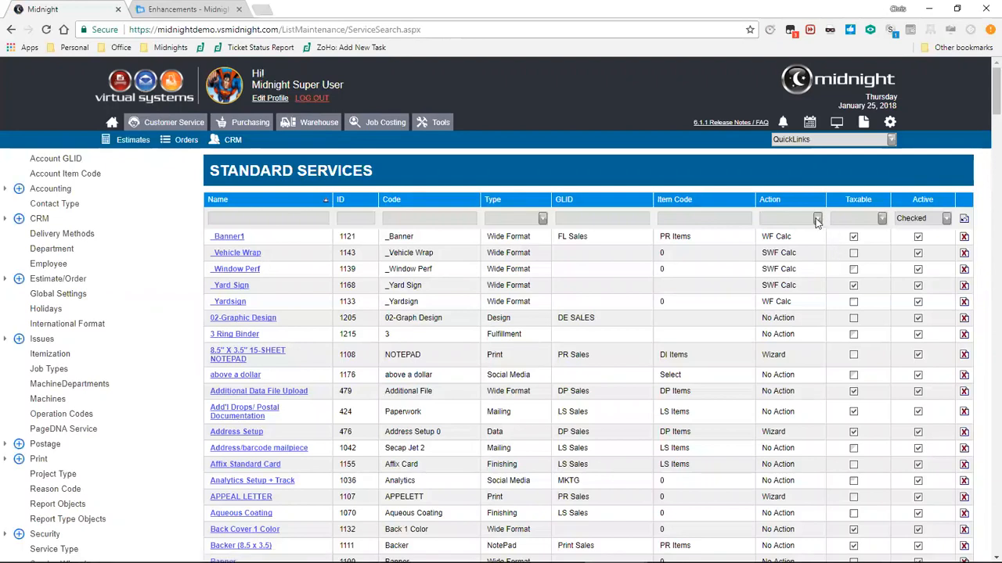
{"action": "left_click", "coordinate": [816, 219]}
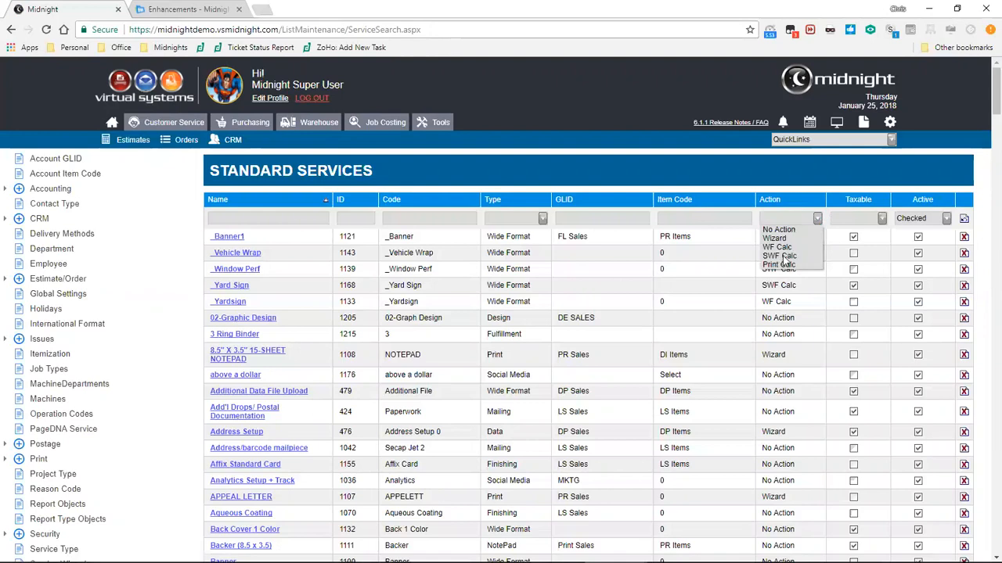
{"action": "left_click", "coordinate": [761, 190]}
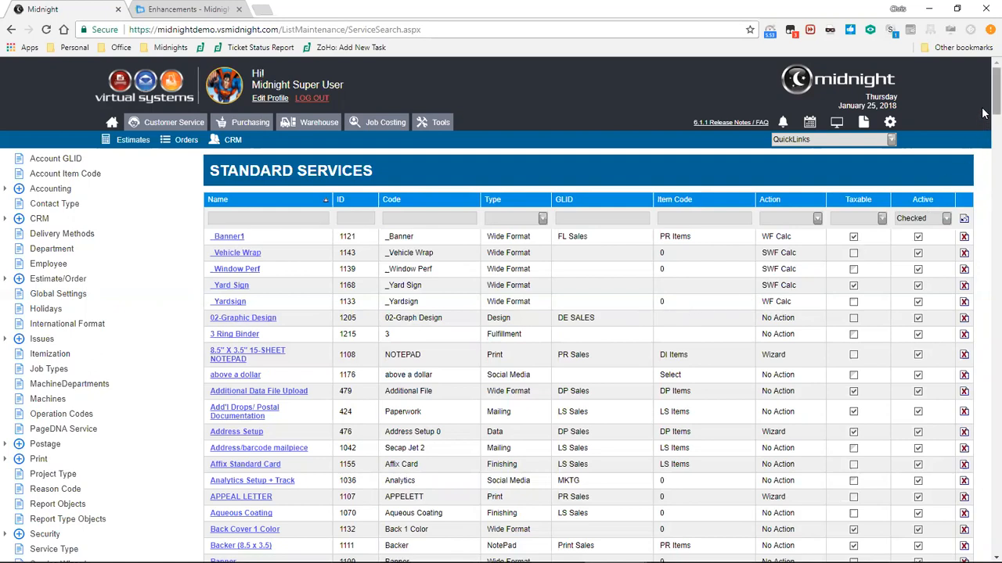
{"action": "left_click", "coordinate": [819, 216]}
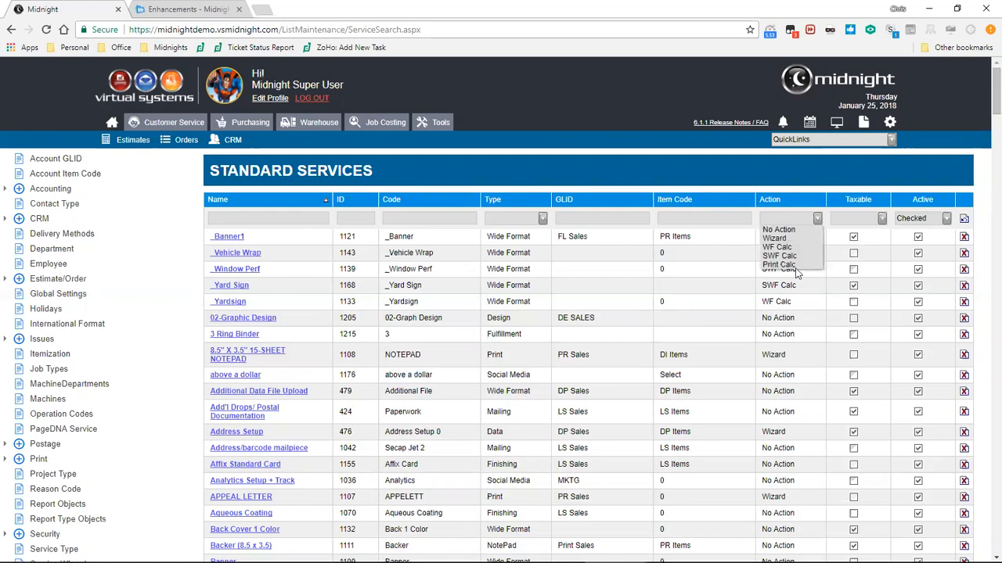
{"action": "left_click", "coordinate": [779, 267]}
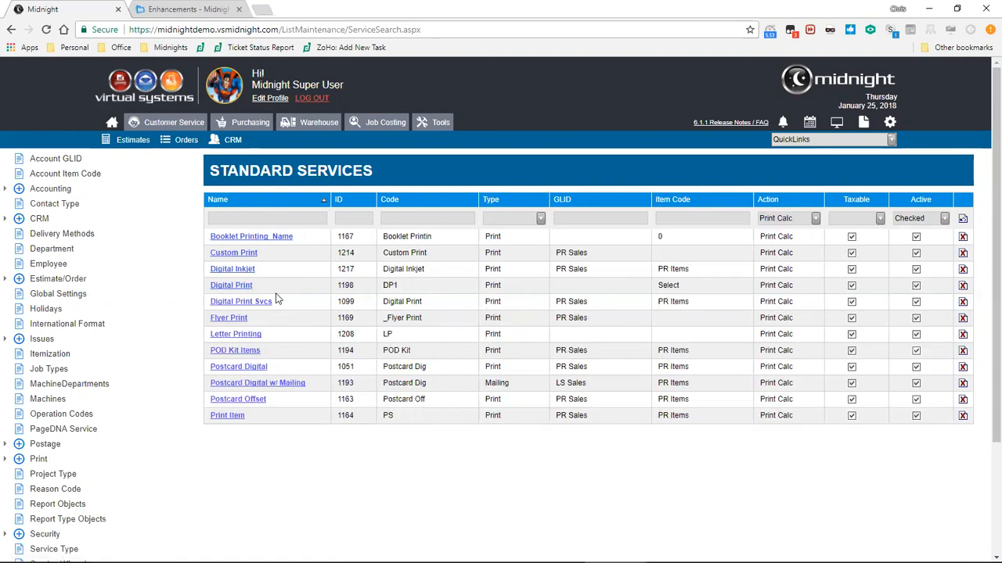
Filter the standard services by the WF Calc action and open the Wrap Graphics service.
{"action": "left_click", "coordinate": [816, 219]}
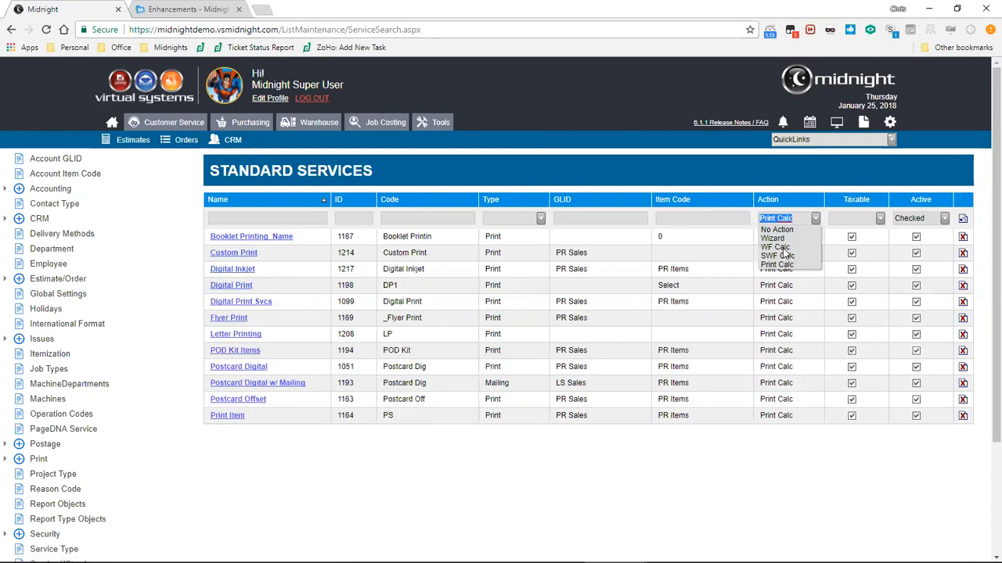
{"action": "left_click", "coordinate": [783, 248]}
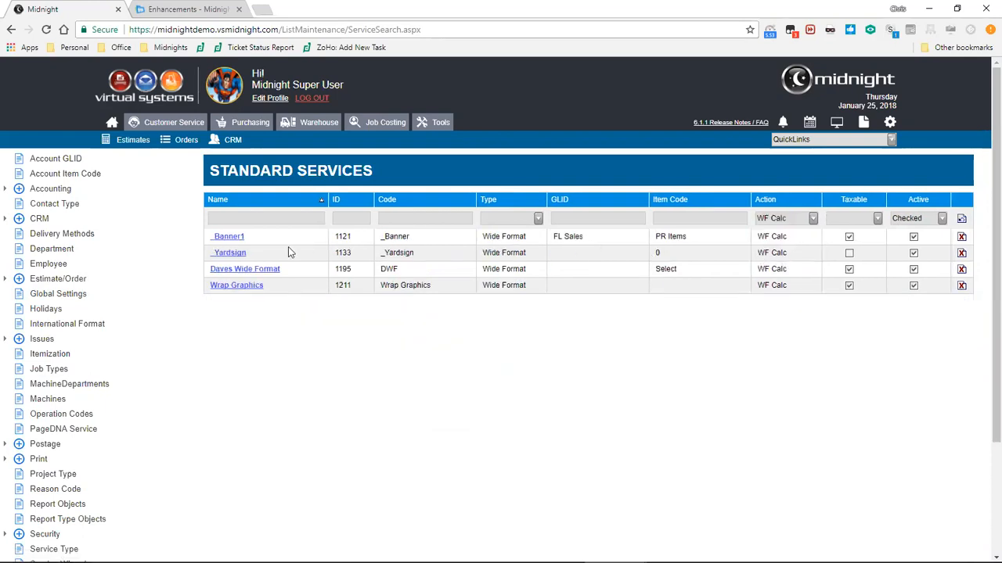
{"action": "left_click", "coordinate": [253, 288]}
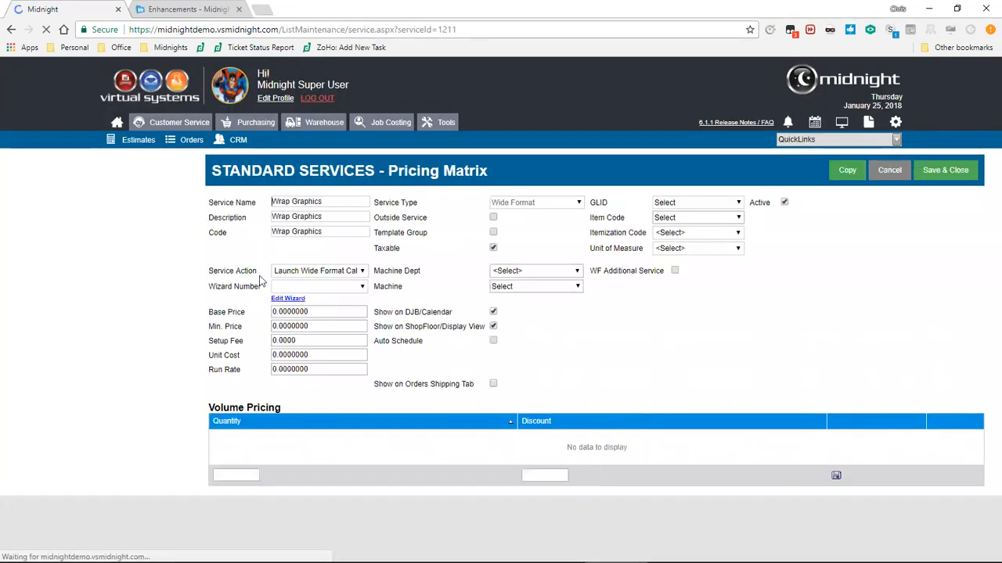
Review the available service actions for Wrap Graphics and close the service without saving.
{"action": "left_click", "coordinate": [357, 272]}
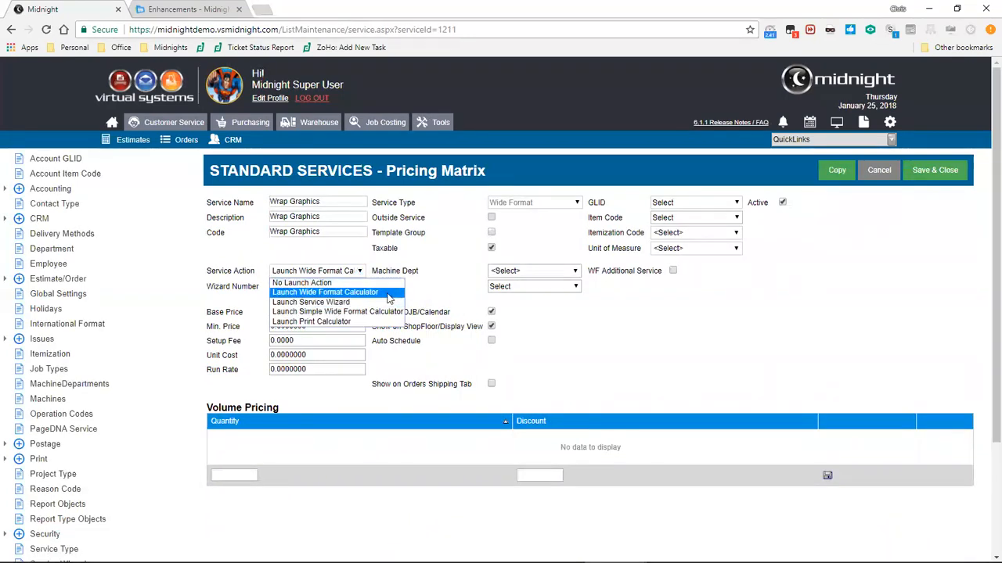
{"action": "left_click", "coordinate": [339, 252]}
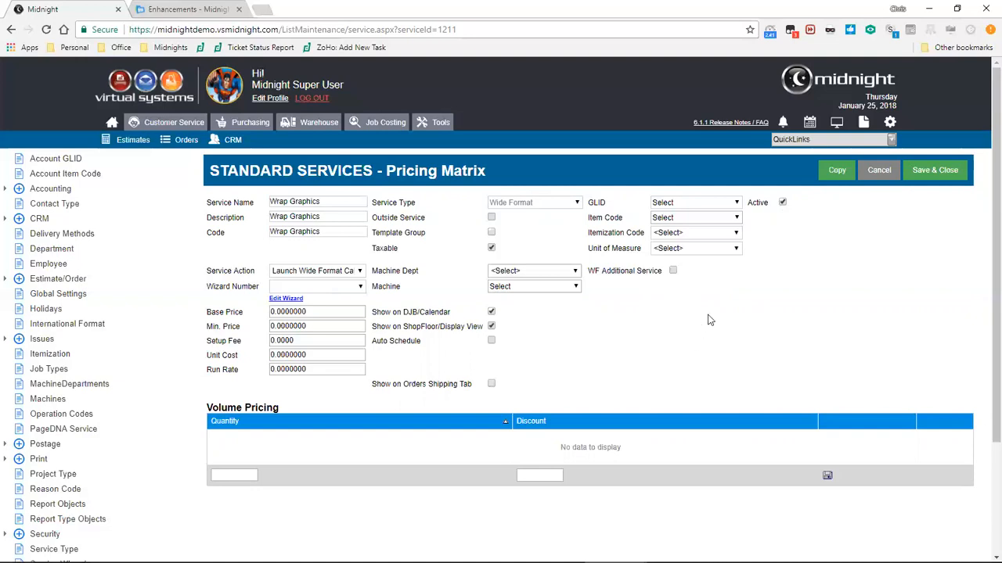
{"action": "left_click", "coordinate": [880, 172]}
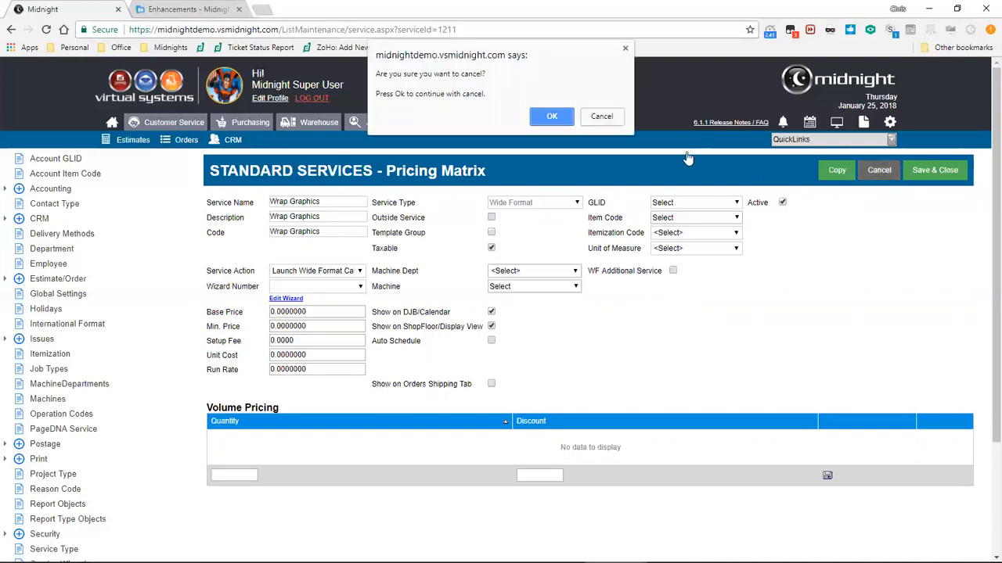
{"action": "left_click", "coordinate": [553, 115]}
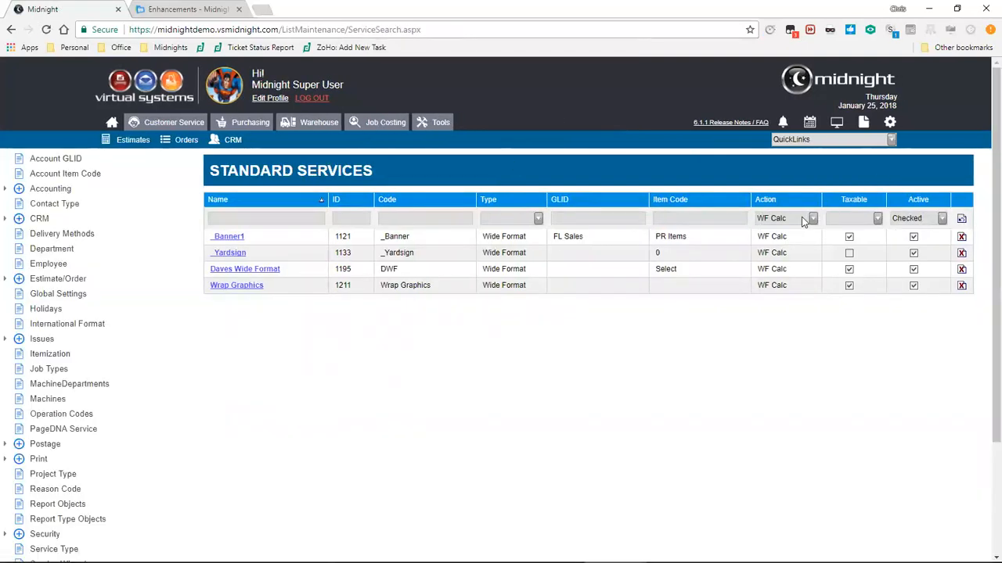
Filter the standard services by No Action and open the Cutting service.
{"action": "left_click", "coordinate": [806, 219]}
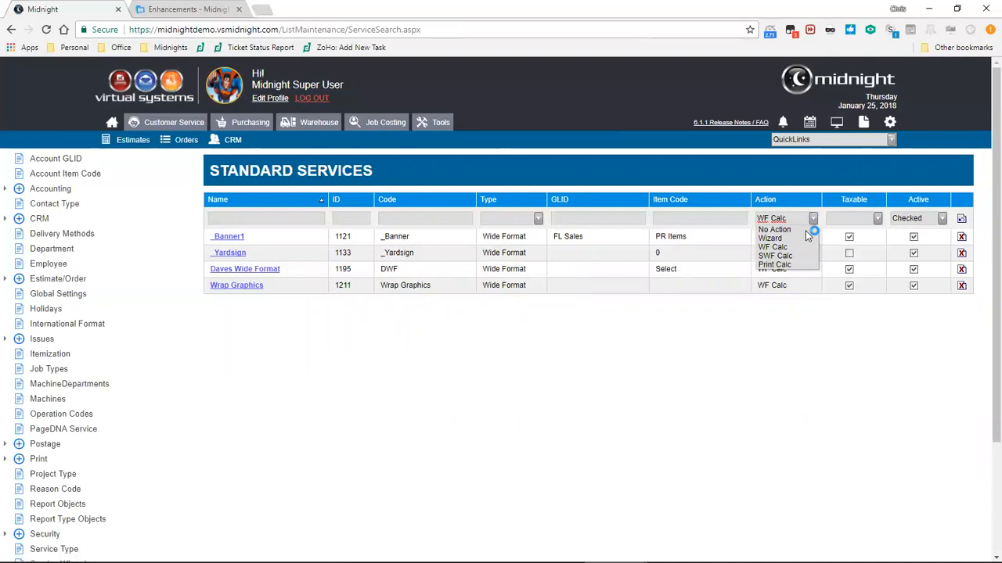
{"action": "left_click", "coordinate": [806, 231]}
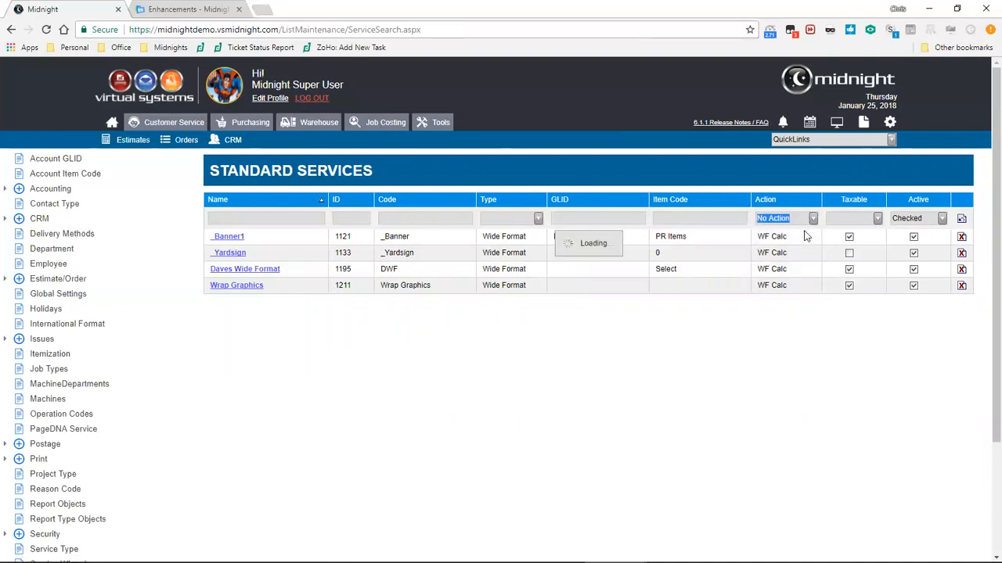
{"action": "scroll", "coordinate": [415, 288], "scroll_direction": "down", "scroll_amount": 3}
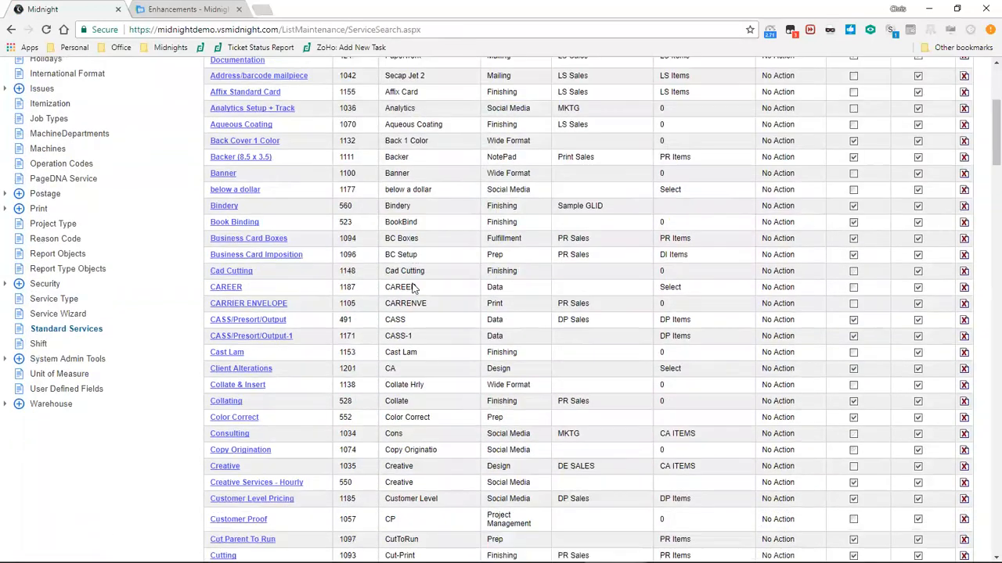
{"action": "scroll", "coordinate": [415, 288], "scroll_direction": "down", "scroll_amount": 3}
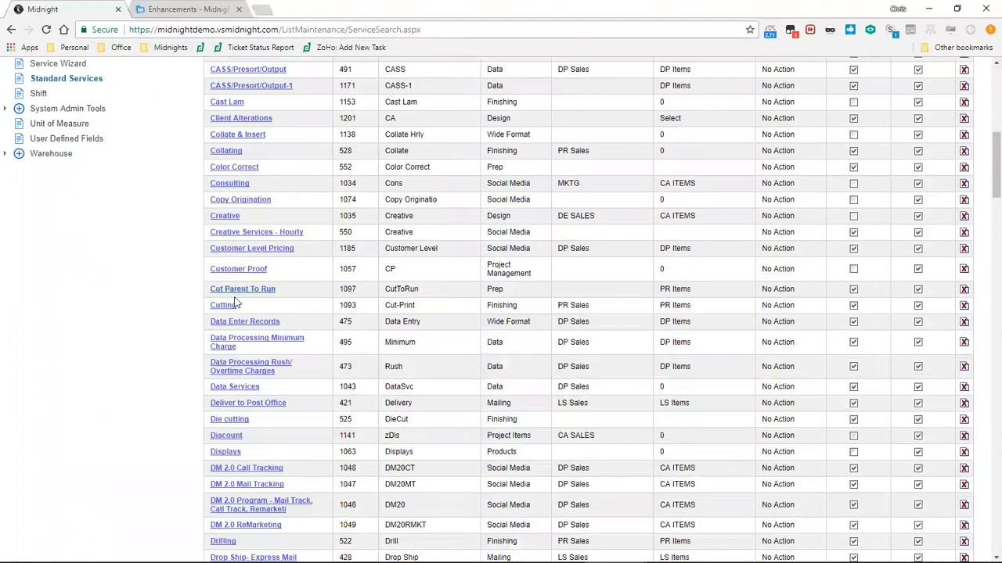
{"action": "left_click", "coordinate": [223, 306]}
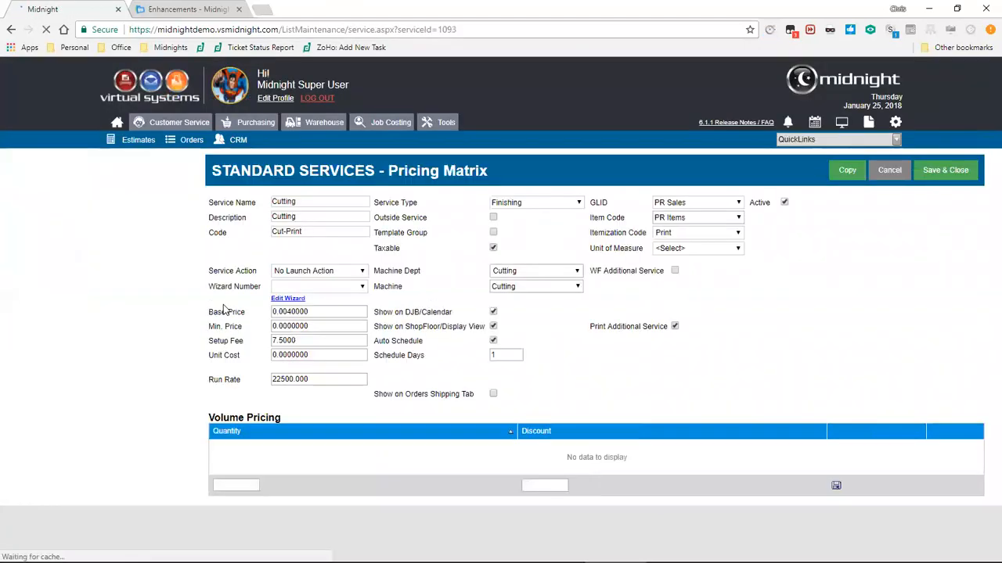
Switch the Cutting service from Print Additional Service to WF Additional Service.
{"action": "left_click_drag", "start_coordinate": [590, 270], "coordinate": [660, 273]}
{"action": "left_click", "coordinate": [665, 284]}
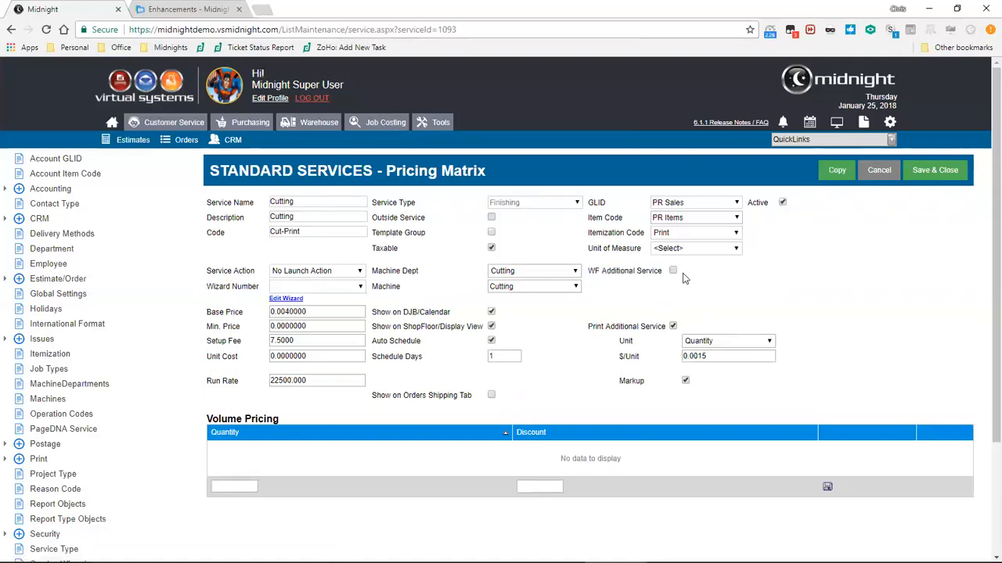
{"action": "left_click", "coordinate": [672, 270]}
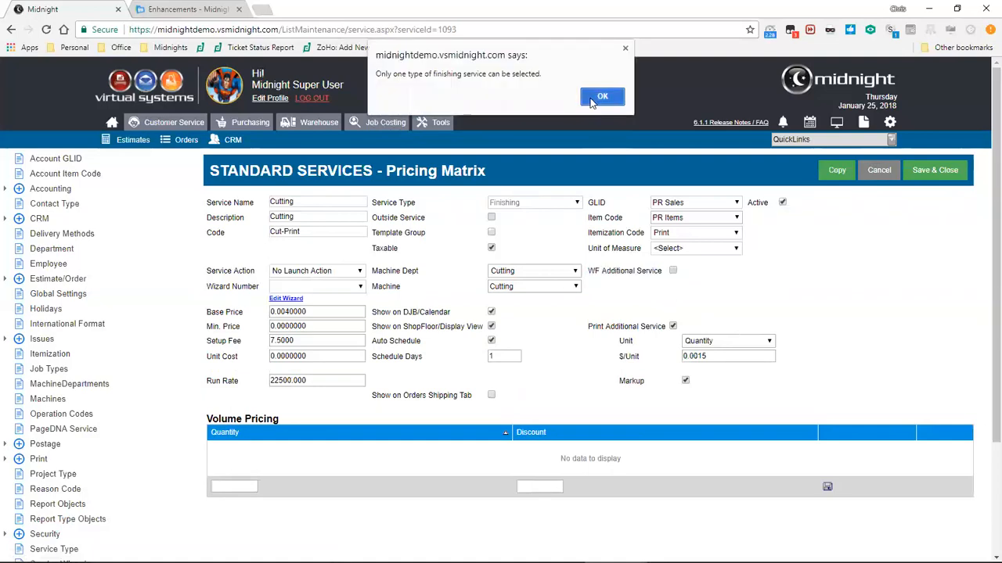
{"action": "left_click", "coordinate": [601, 96]}
{"action": "left_click", "coordinate": [672, 327]}
{"action": "left_click", "coordinate": [672, 270]}
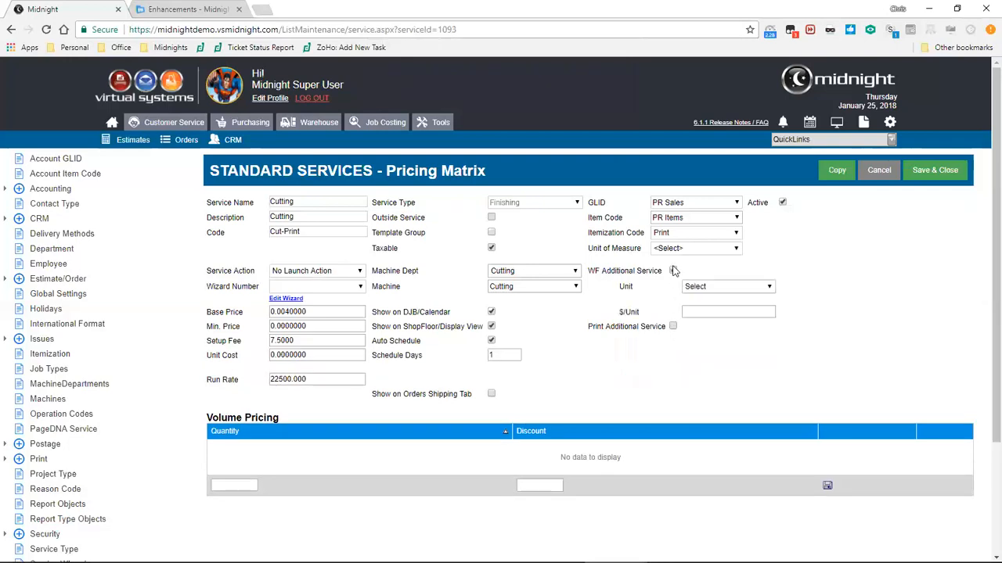
Try Per Lin Inch Length as the wide-format additional service's unit, and change the unit to Quantity.
{"action": "left_click", "coordinate": [698, 288]}
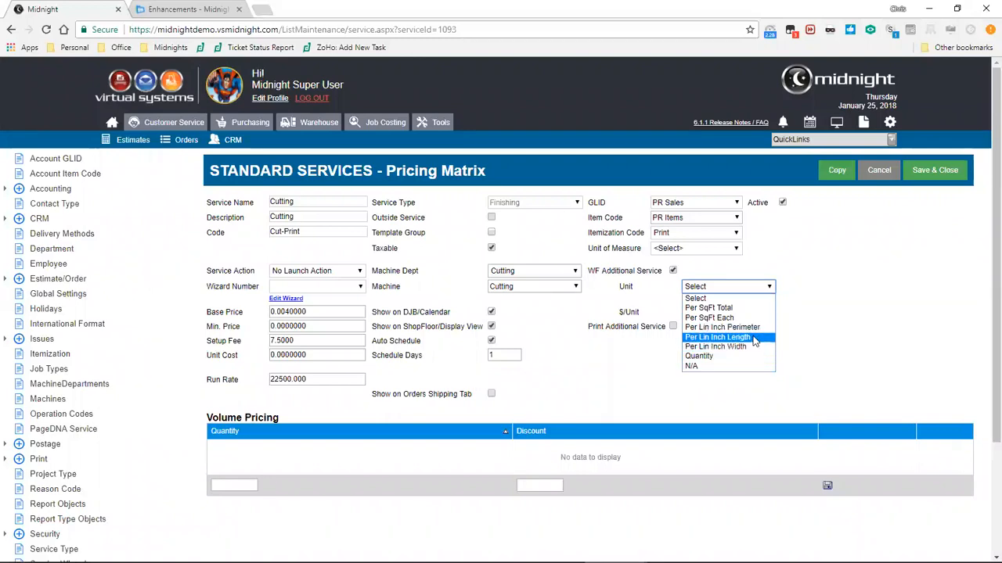
{"action": "left_click", "coordinate": [754, 338]}
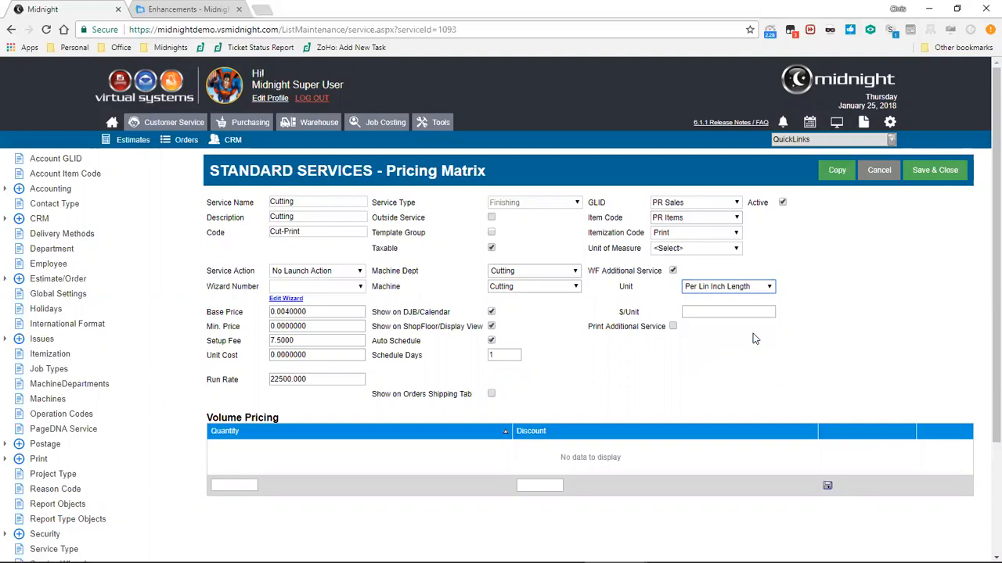
{"action": "left_click", "coordinate": [729, 289]}
{"action": "left_click", "coordinate": [728, 354]}
Review the Cutting service's $/Unit and Base Price fields, and close the service discarding all changes.
{"action": "left_click_drag", "start_coordinate": [619, 312], "coordinate": [638, 315]}
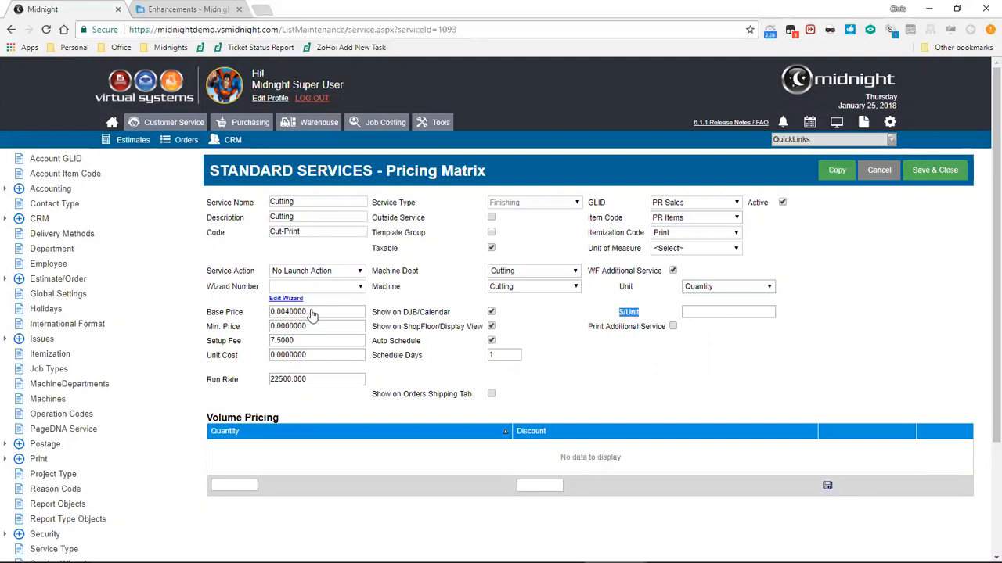
{"action": "left_click_drag", "start_coordinate": [312, 314], "coordinate": [263, 311]}
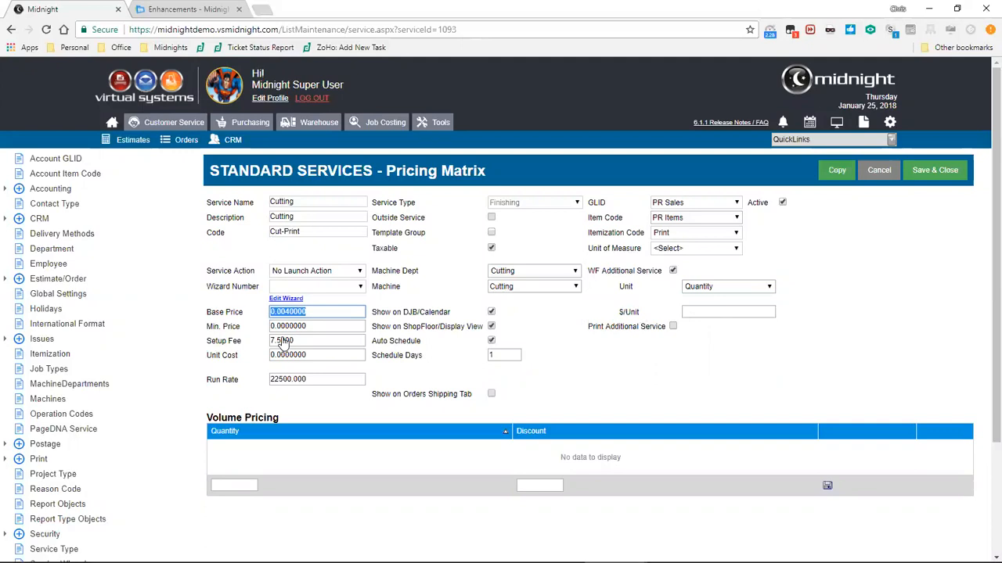
{"action": "left_click", "coordinate": [878, 170]}
{"action": "left_click", "coordinate": [546, 114]}
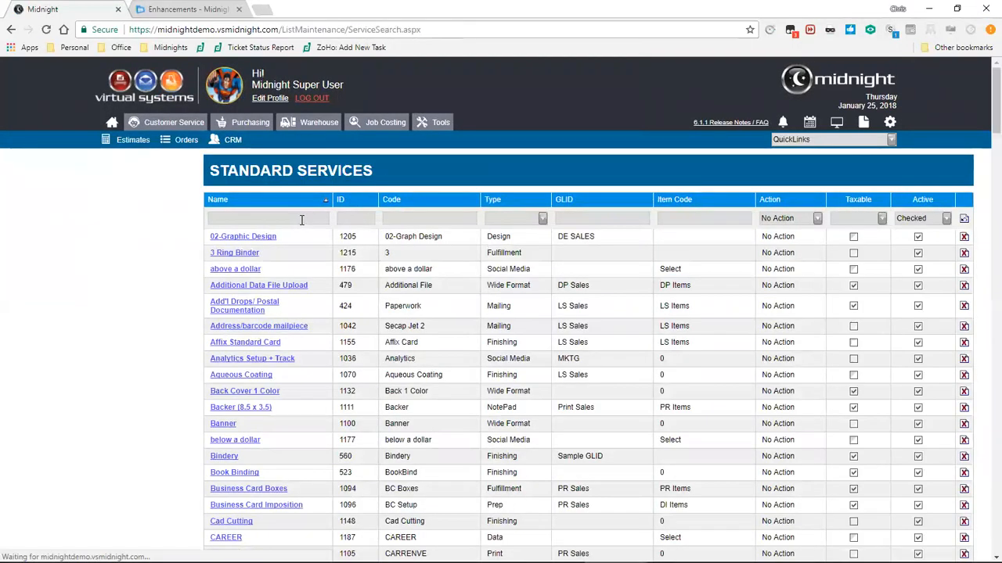
Filter the standard services by the code Gr, leaving the name filter empty.
{"action": "left_click", "coordinate": [302, 220]}
{"action": "type", "text": "G"}
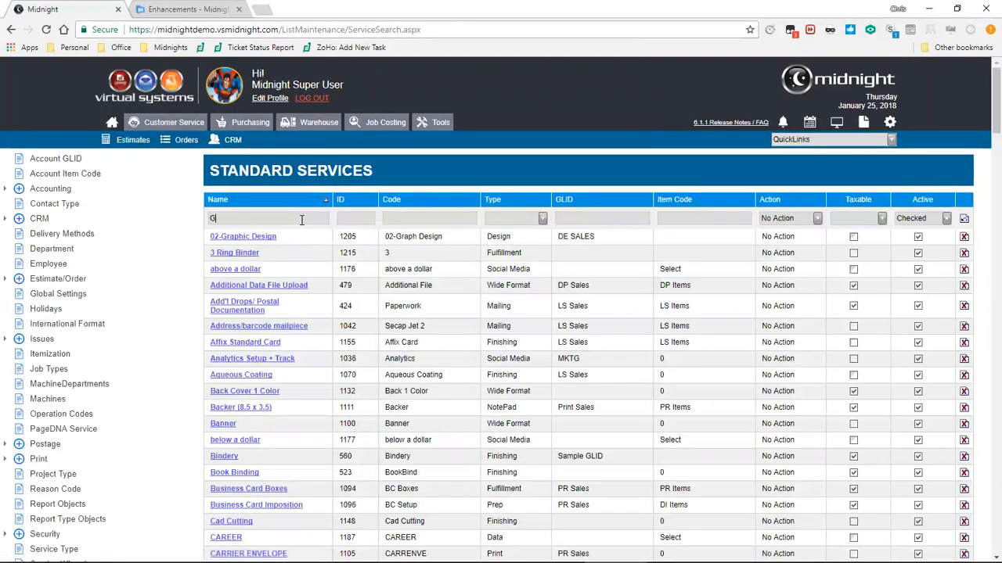
{"action": "type", "text": "r"}
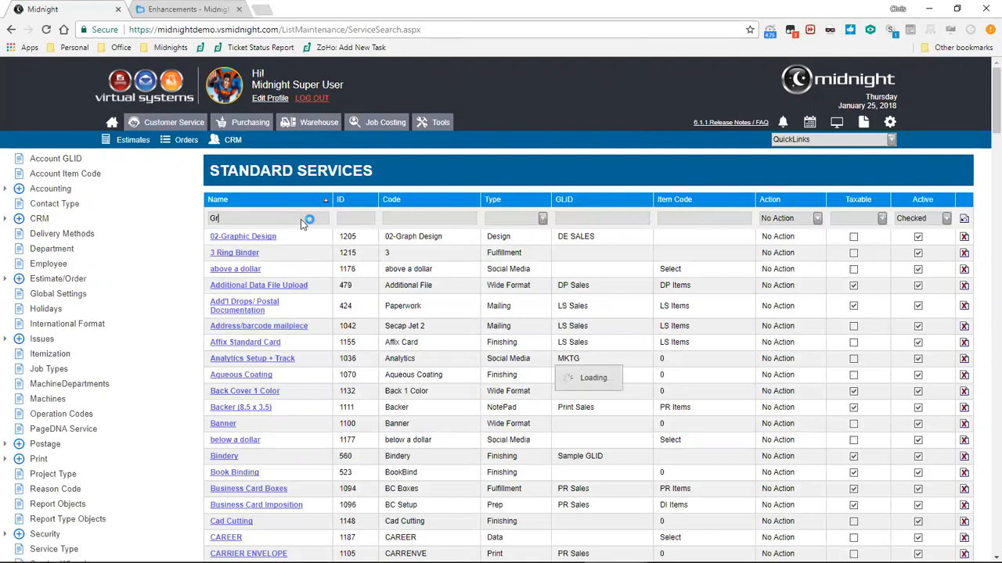
{"action": "left_click", "coordinate": [403, 217]}
{"action": "type", "text": "Gr"}
{"action": "key", "text": "Tab"}
{"action": "left_click_drag", "start_coordinate": [257, 217], "coordinate": [194, 228]}
{"action": "key", "text": "BackSpace"}
{"action": "key", "text": "Tab"}
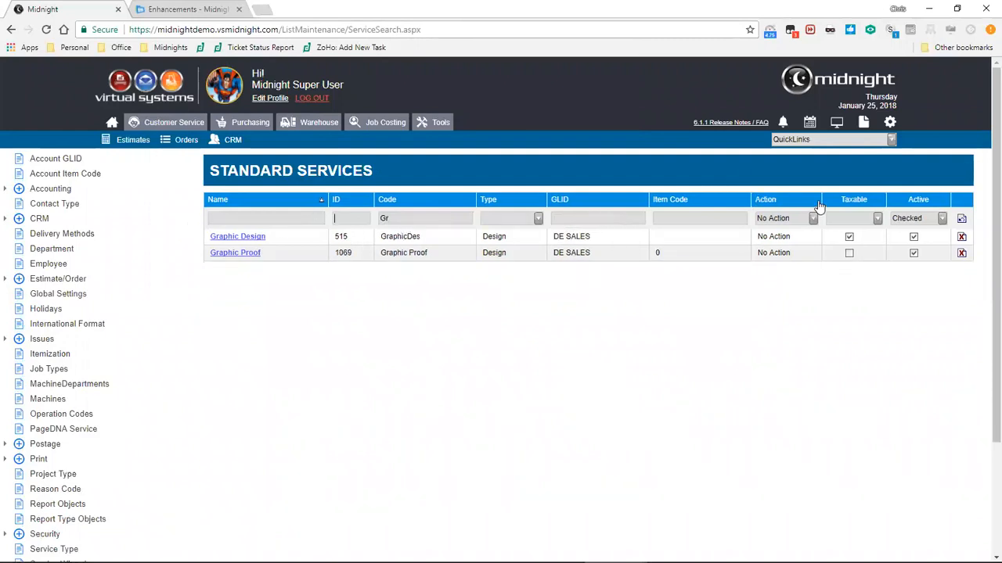
Start a new standard service with the name and description Grommets and the code GROMMETS.
{"action": "left_click", "coordinate": [892, 141]}
{"action": "left_click", "coordinate": [847, 178]}
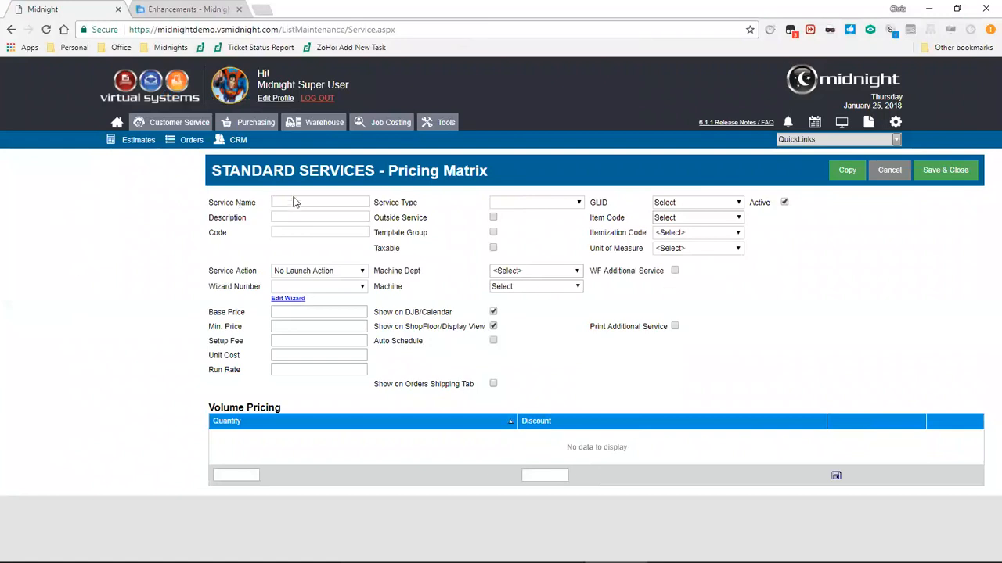
{"action": "type", "text": "Grommets"}
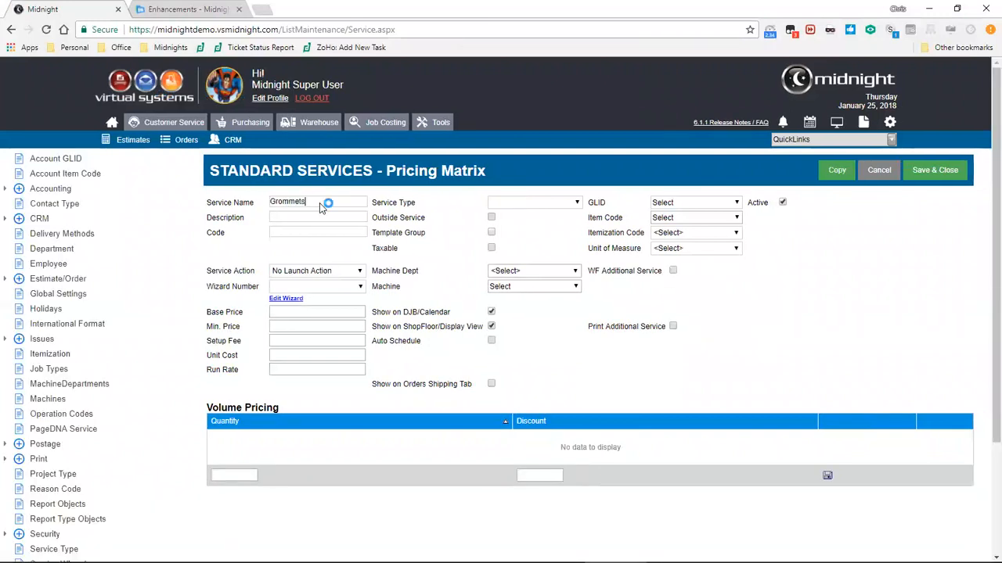
{"action": "key", "text": "Tab"}
{"action": "type", "text": "Grommets"}
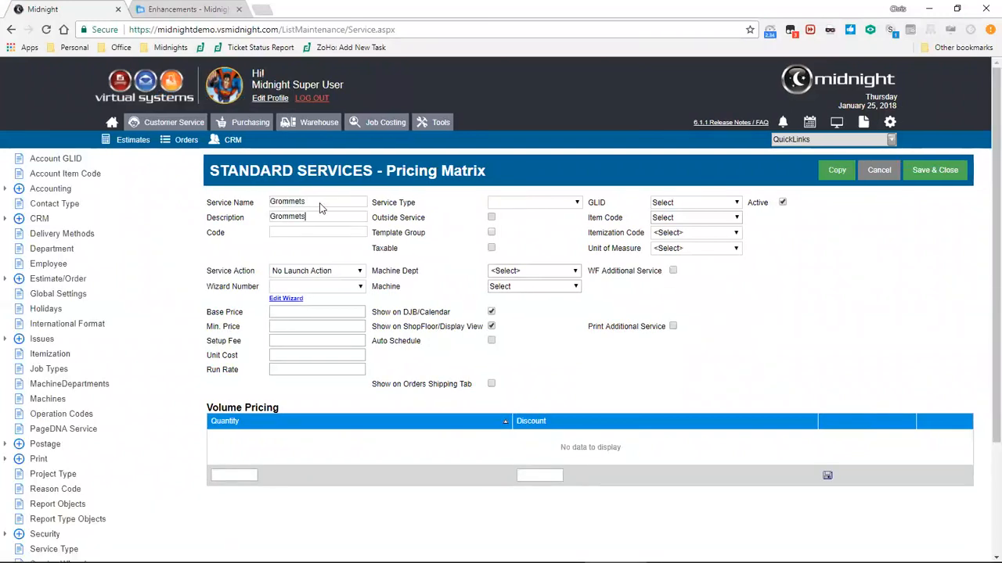
{"action": "double_click", "coordinate": [271, 219]}
{"action": "left_click", "coordinate": [293, 233]}
{"action": "type", "text": "GROMMETS"}
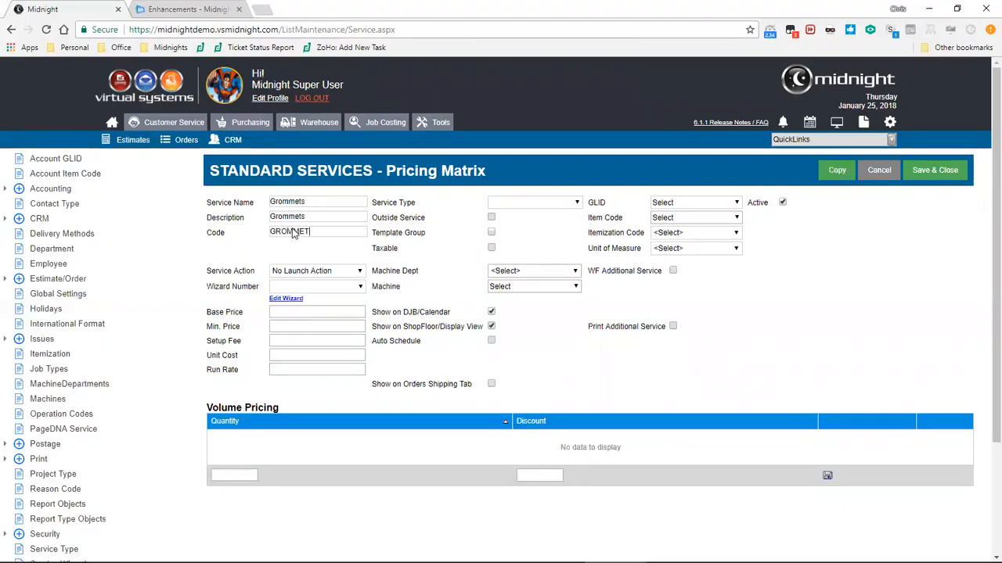
Set the Grommets service's type to Finishing.
{"action": "left_click", "coordinate": [571, 204]}
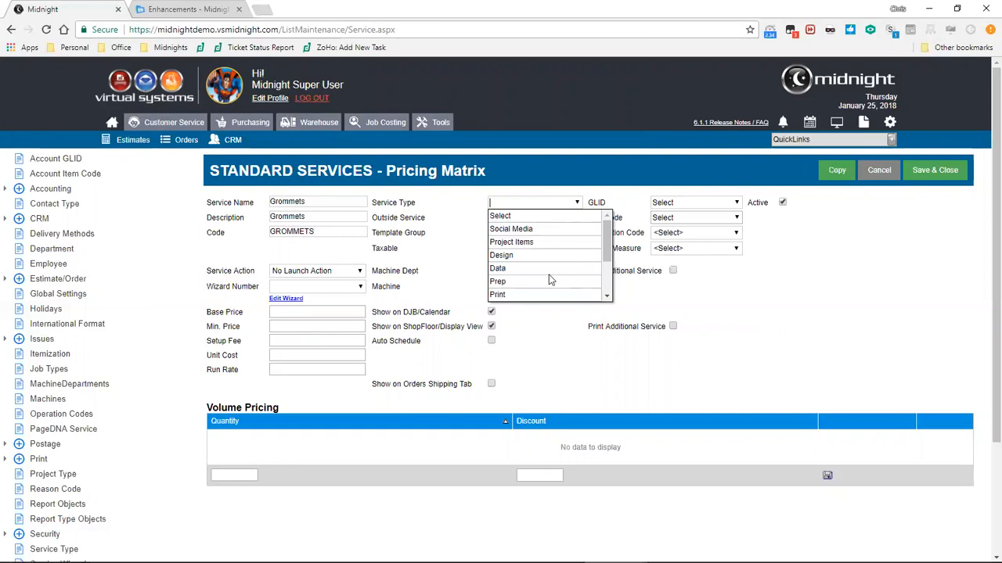
{"action": "scroll", "coordinate": [544, 293], "scroll_direction": "down", "scroll_amount": 1}
{"action": "scroll", "coordinate": [542, 292], "scroll_direction": "down", "scroll_amount": 1}
{"action": "left_click", "coordinate": [526, 245]}
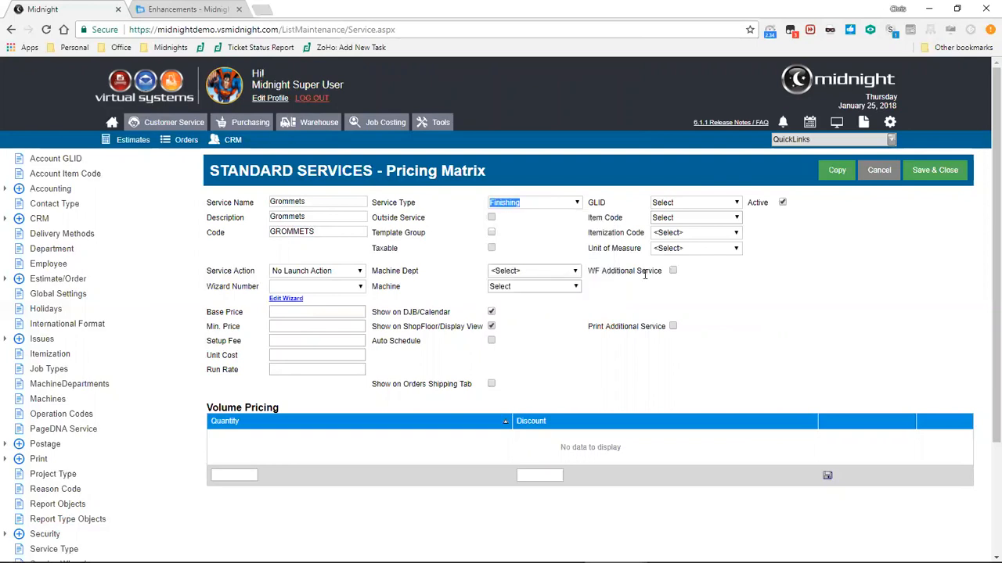
Enable Grommets as a WF Additional Service with the unit Quantity and 1.85 per unit.
{"action": "left_click", "coordinate": [673, 271]}
{"action": "left_click", "coordinate": [695, 289]}
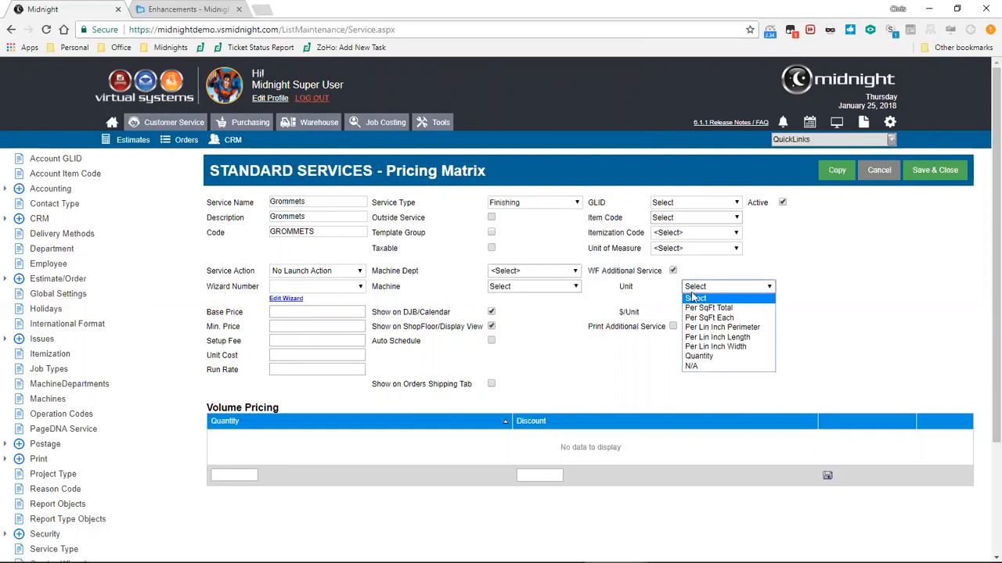
{"action": "left_click", "coordinate": [698, 357]}
{"action": "left_click", "coordinate": [707, 311]}
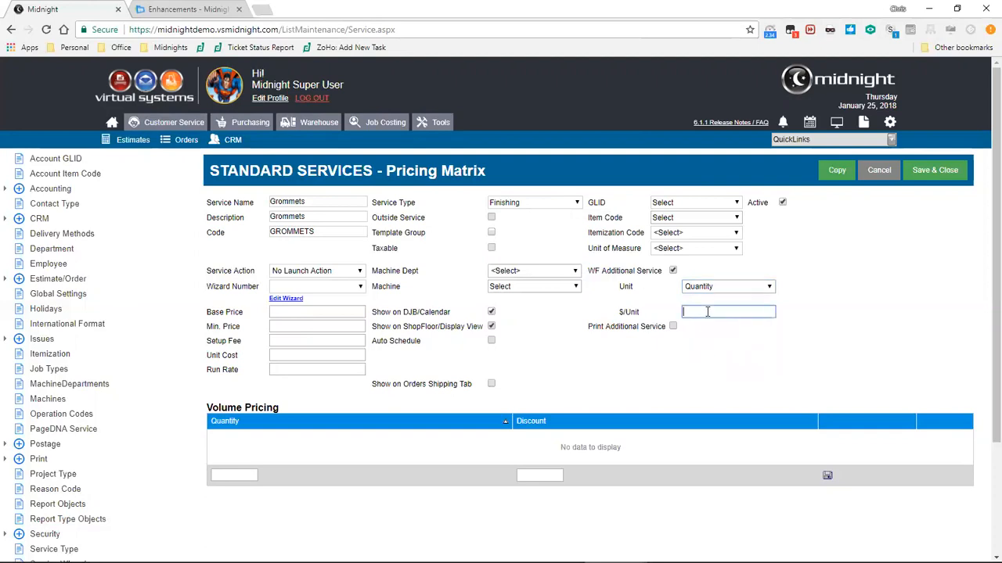
{"action": "type", "text": "1.85"}
Set the Grommets service's base price, minimum price, setup fee, unit cost and run rate to 0.
{"action": "left_click", "coordinate": [314, 313]}
{"action": "type", "text": "0"}
{"action": "key", "text": "Tab"}
{"action": "type", "text": "0"}
{"action": "key", "text": "Tab"}
{"action": "type", "text": "0"}
{"action": "key", "text": "Tab"}
{"action": "type", "text": "0"}
{"action": "key", "text": "Tab"}
{"action": "type", "text": "0"}
{"action": "key", "text": "Tab"}
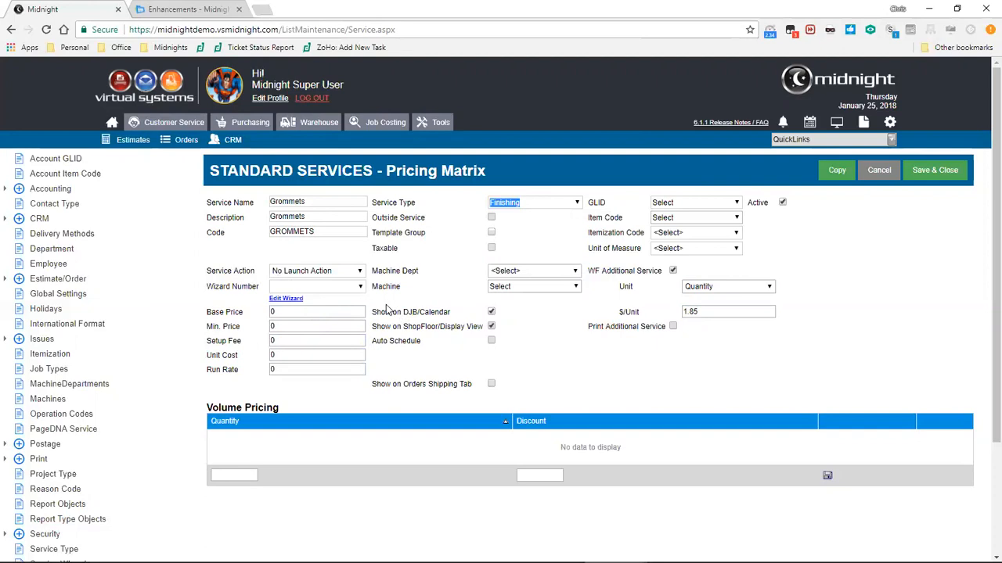
Mark the Grommets service as taxable, and save and close it.
{"action": "mouse_move", "coordinate": [281, 408]}
{"action": "left_mouse_down"}
{"action": "mouse_move", "coordinate": [208, 408]}
{"action": "mouse_move", "coordinate": [291, 413]}
{"action": "left_mouse_up"}
{"action": "left_click", "coordinate": [491, 248]}
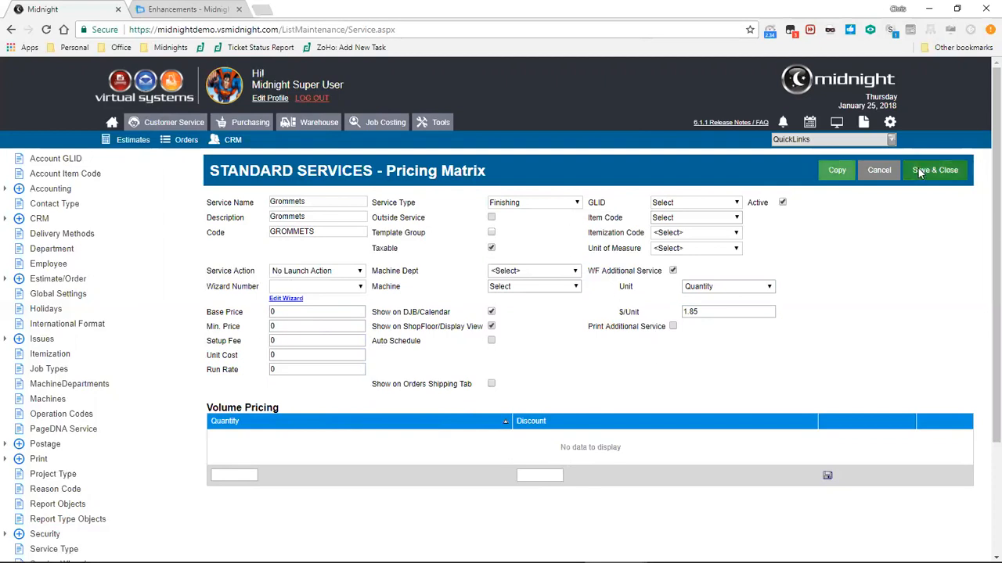
{"action": "left_click", "coordinate": [918, 168]}
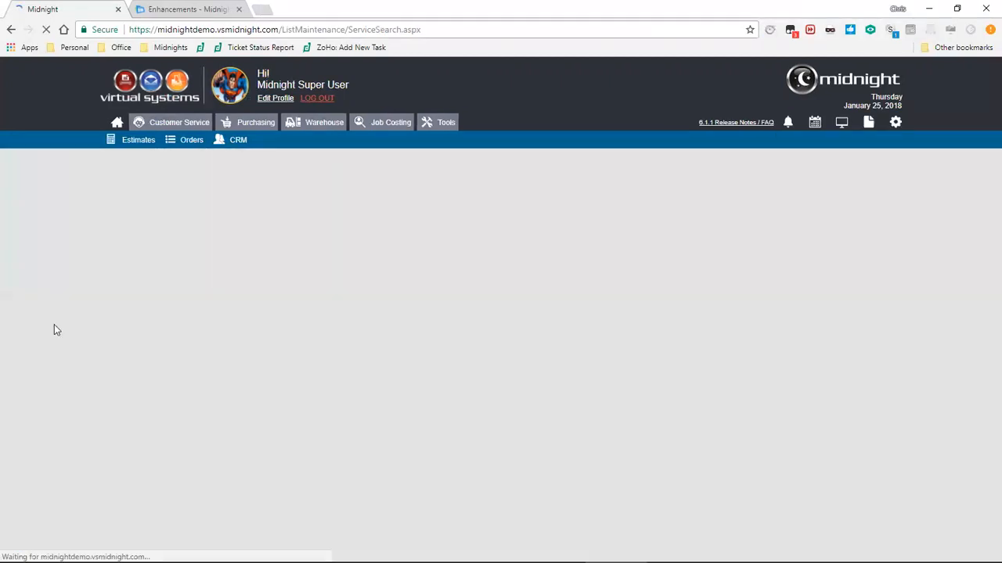
Open the Paper Cutter list in the Print settings and start a new cutter record.
{"action": "scroll", "coordinate": [62, 328], "scroll_direction": "down", "scroll_amount": 2}
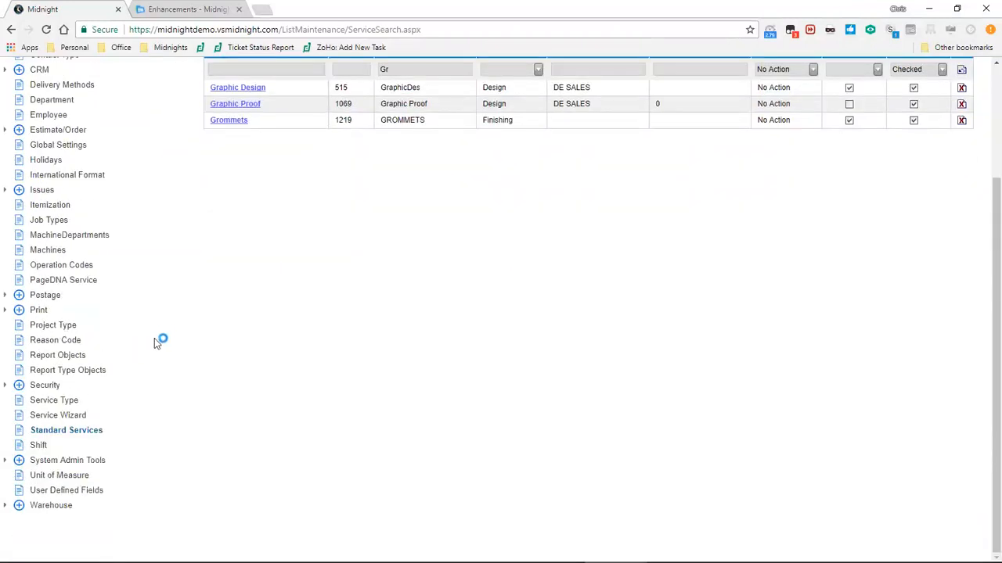
{"action": "left_click", "coordinate": [5, 311]}
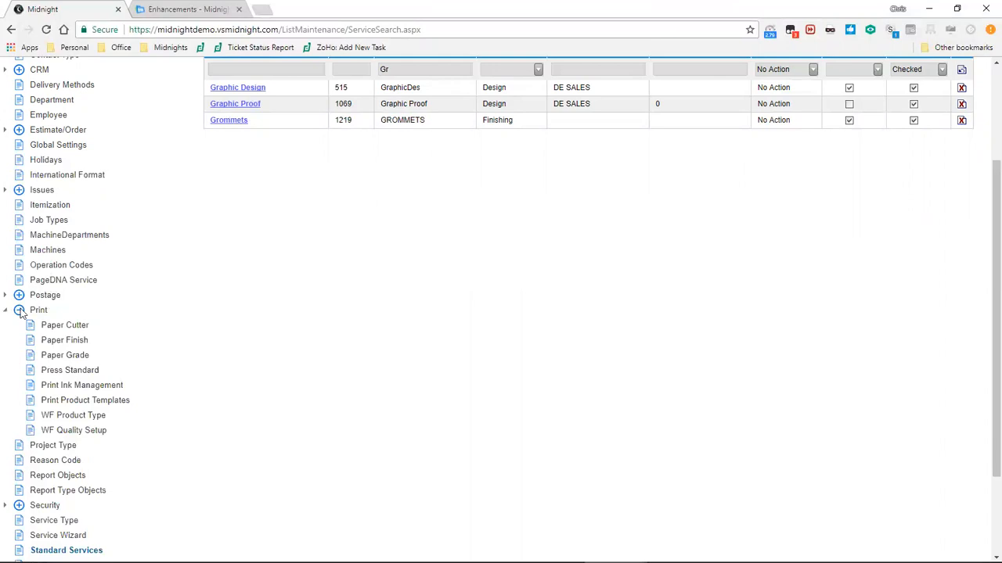
{"action": "left_click", "coordinate": [79, 329]}
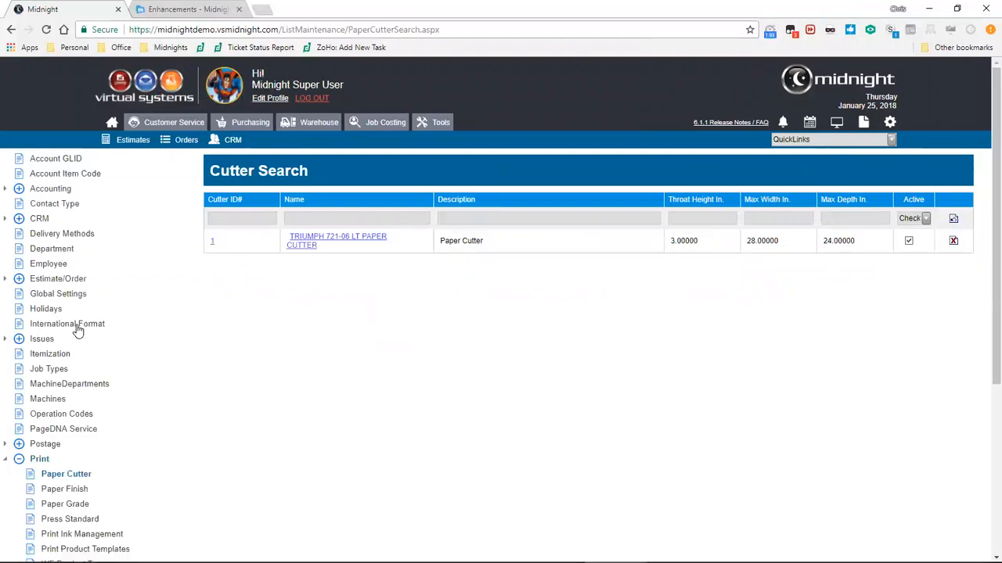
{"action": "left_click", "coordinate": [891, 139]}
{"action": "left_click", "coordinate": [890, 176]}
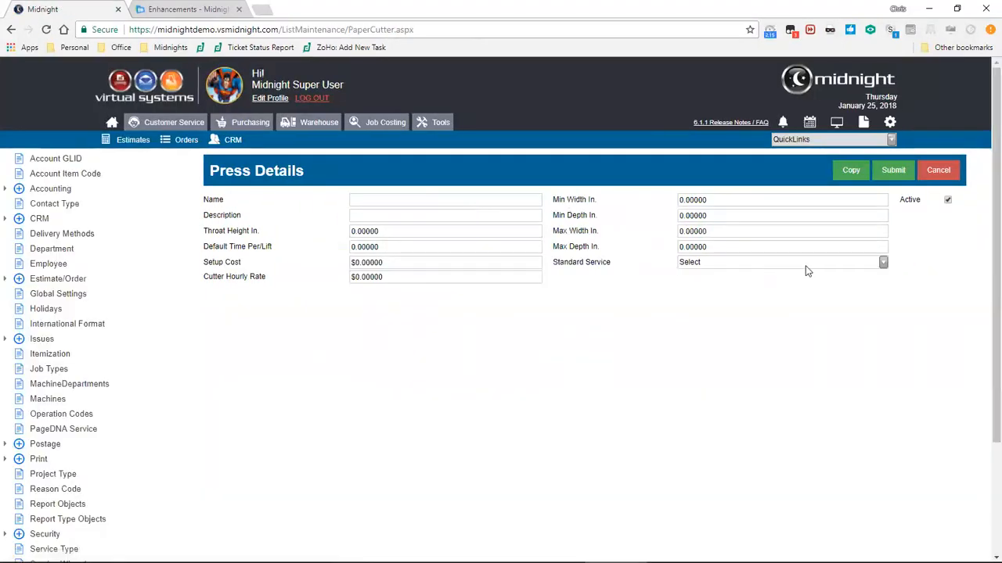
Assign Cut-Print as the new cutter's standard service.
{"action": "left_click", "coordinate": [883, 263]}
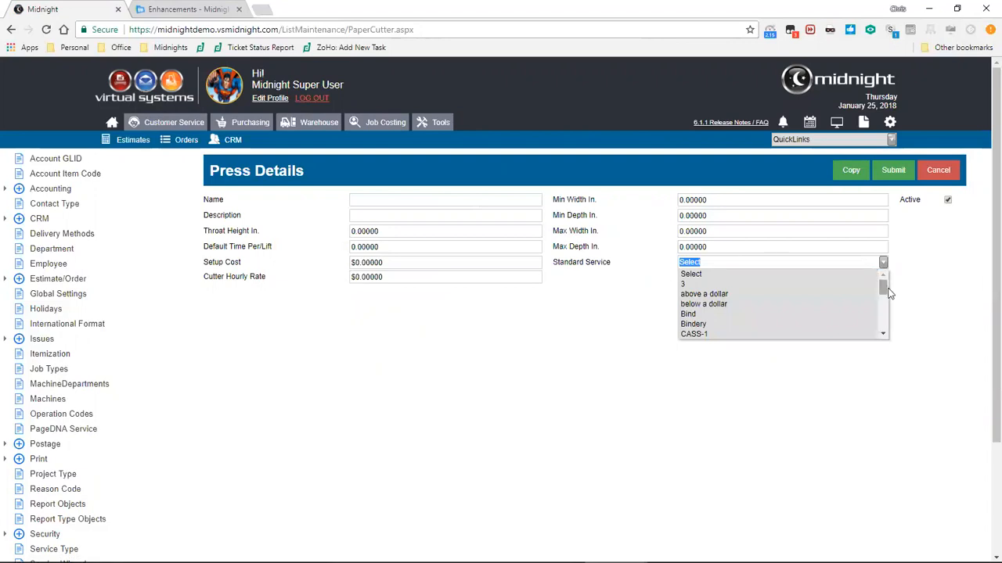
{"action": "left_click_drag", "start_coordinate": [887, 291], "coordinate": [894, 308]}
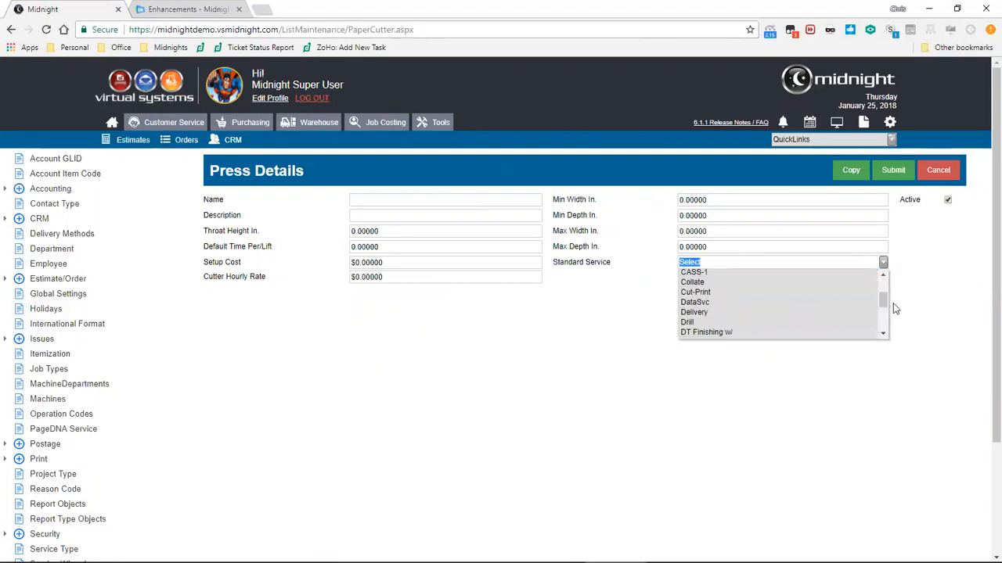
{"action": "left_click", "coordinate": [694, 292]}
{"action": "left_click", "coordinate": [715, 201]}
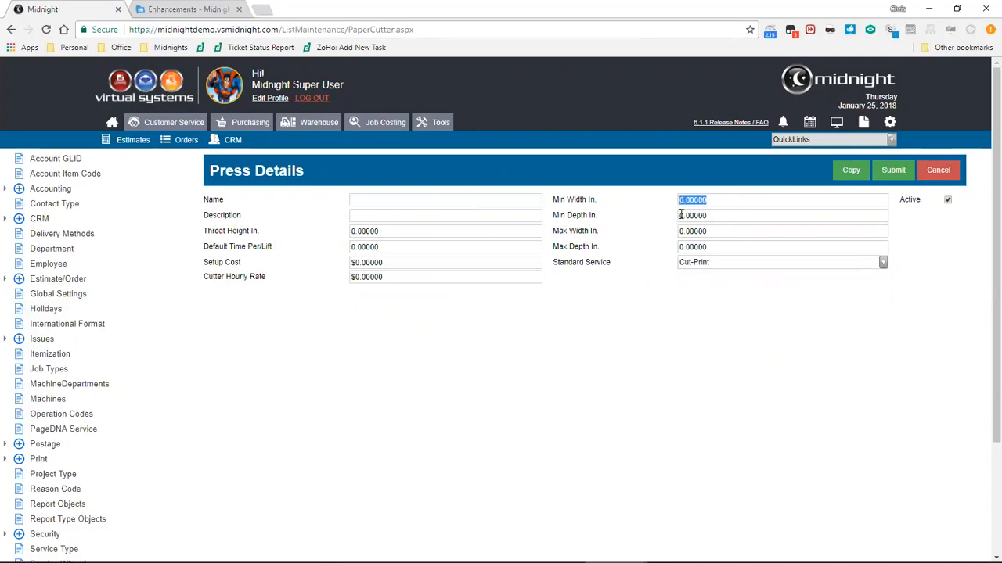
Set the cutter's setup cost to $15 and its hourly rate to $13.35.
{"action": "left_click_drag", "start_coordinate": [396, 263], "coordinate": [336, 266]}
{"action": "type", "text": "15"}
{"action": "left_click_drag", "start_coordinate": [402, 277], "coordinate": [328, 285]}
{"action": "type", "text": "13.35"}
Name the cutter Post Op Cut and use the same text as its description.
{"action": "left_click", "coordinate": [367, 201]}
{"action": "type", "text": "Pos"}
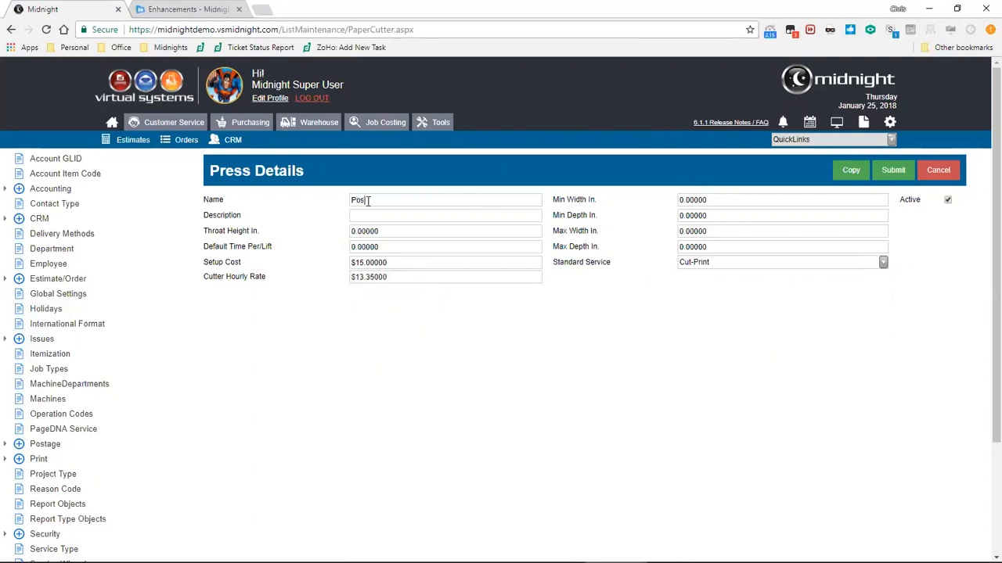
{"action": "type", "text": "t Op Cut"}
{"action": "key", "text": "ctrl+a"}
{"action": "key", "text": "Tab"}
{"action": "key", "text": "Tab"}
{"action": "left_click", "coordinate": [403, 216]}
{"action": "key", "text": "ctrl+v"}
Set the cutter's default time per lift to 0.015.
{"action": "left_click", "coordinate": [398, 230]}
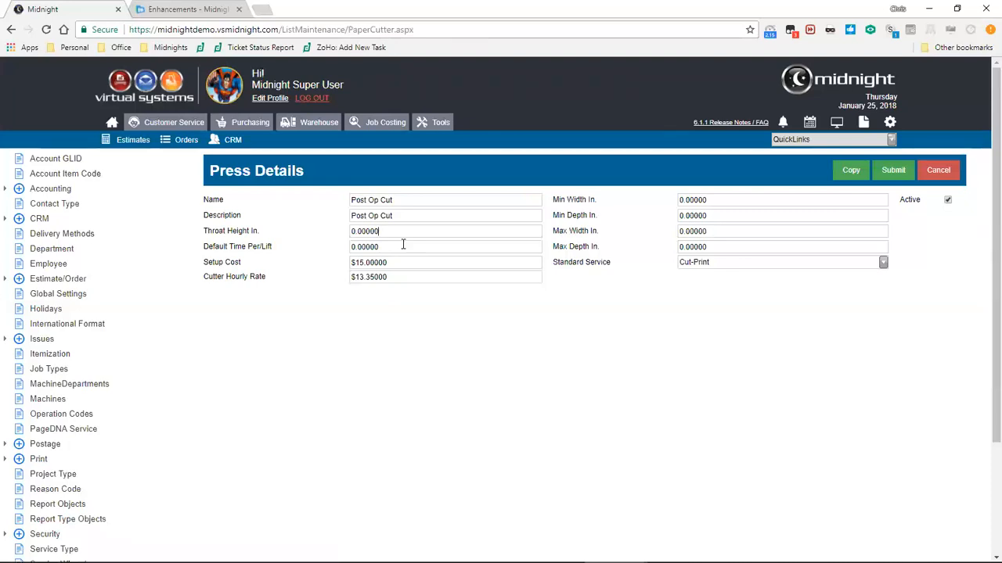
{"action": "left_click", "coordinate": [403, 245]}
{"action": "double_click", "coordinate": [361, 242]}
{"action": "type", "text": "."}
{"action": "type", "text": "15"}
{"action": "type", "text": "15"}
Review the cutter's minimum and maximum width and depth fields and its throat height.
{"action": "left_click", "coordinate": [727, 246]}
{"action": "double_click", "coordinate": [727, 247]}
{"action": "double_click", "coordinate": [720, 230]}
{"action": "double_click", "coordinate": [723, 216]}
{"action": "double_click", "coordinate": [719, 200]}
{"action": "left_click_drag", "start_coordinate": [405, 229], "coordinate": [336, 225]}
{"action": "left_click", "coordinate": [413, 228]}
Check the setup cost and cutter hourly rate, and submit the Post Op Cut cutter.
{"action": "left_click_drag", "start_coordinate": [397, 261], "coordinate": [340, 271]}
{"action": "left_click_drag", "start_coordinate": [412, 282], "coordinate": [334, 284]}
{"action": "left_click", "coordinate": [405, 282]}
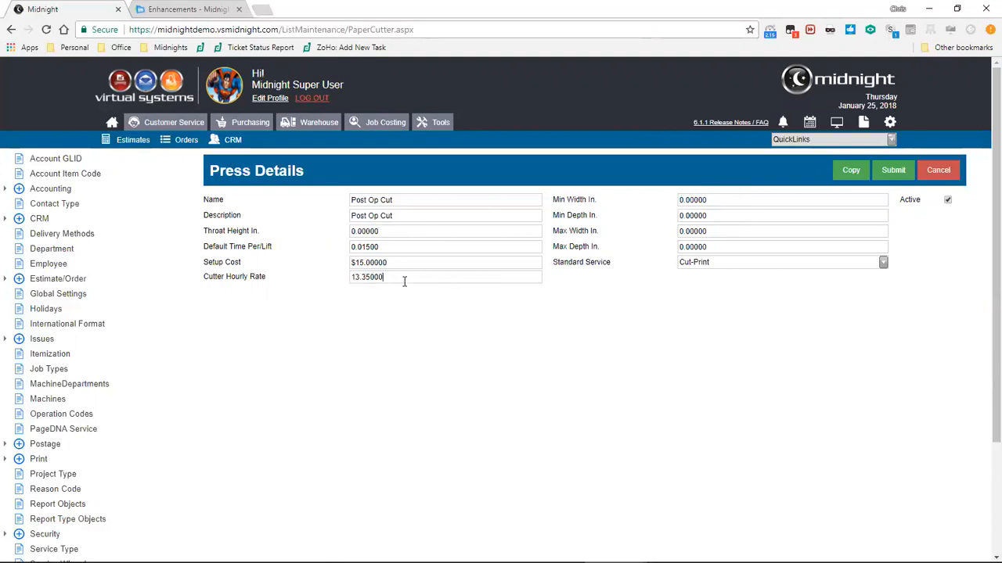
{"action": "left_click", "coordinate": [702, 289]}
{"action": "left_click", "coordinate": [877, 172]}
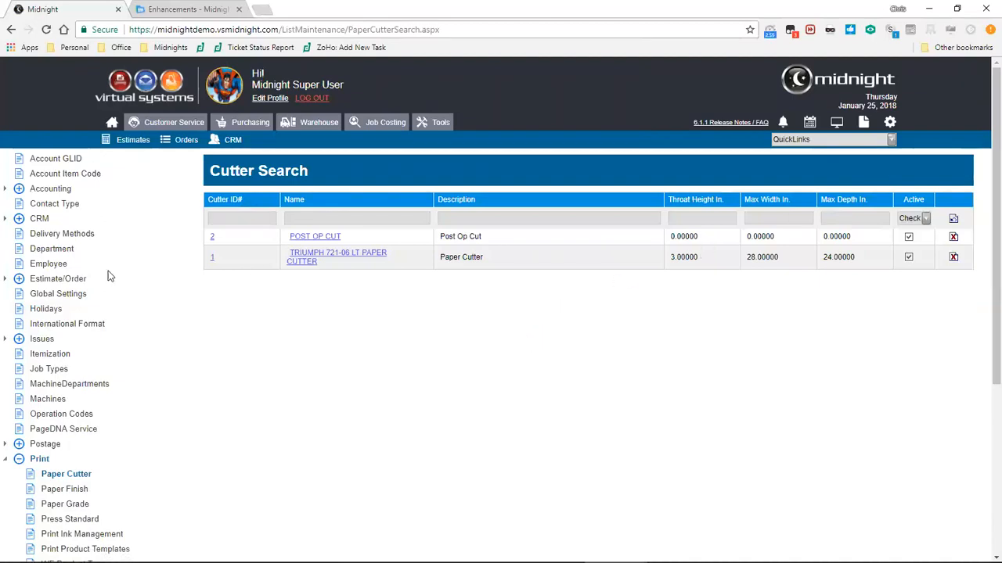
View the Paper Finish list and the Paper Grade list in the Print settings.
{"action": "scroll", "coordinate": [109, 274], "scroll_direction": "down", "scroll_amount": 2}
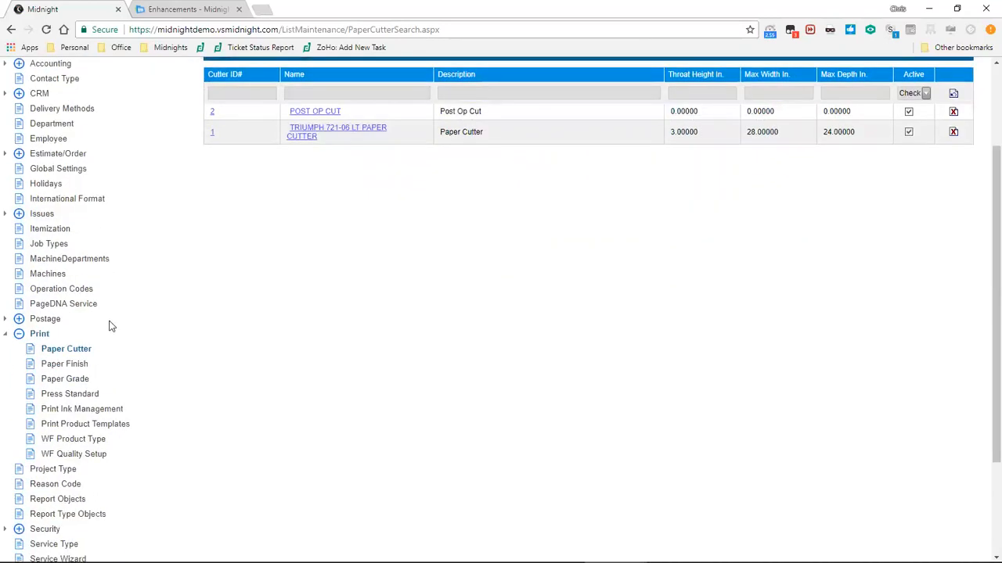
{"action": "left_click", "coordinate": [66, 365]}
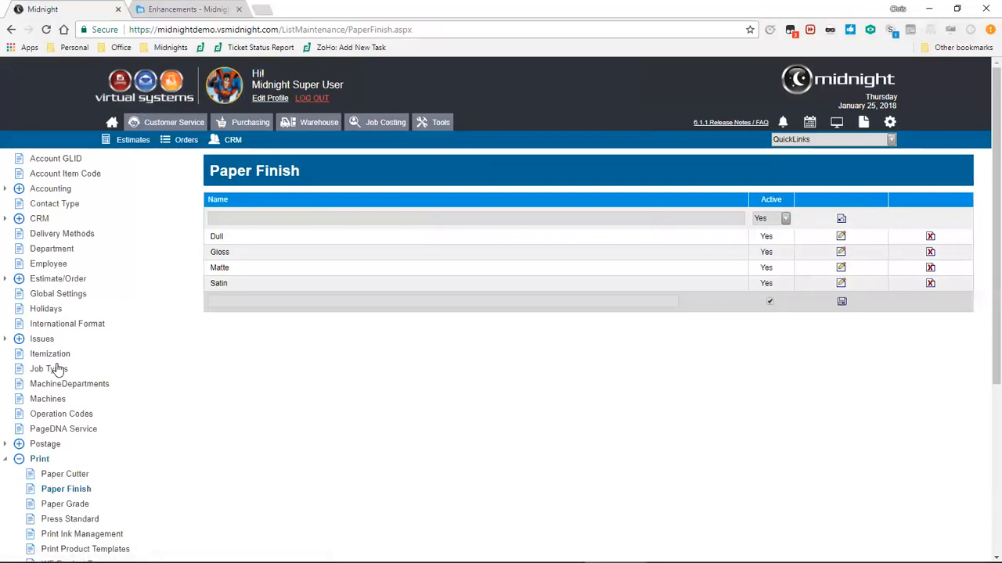
{"action": "scroll", "coordinate": [59, 369], "scroll_direction": "down", "scroll_amount": 1}
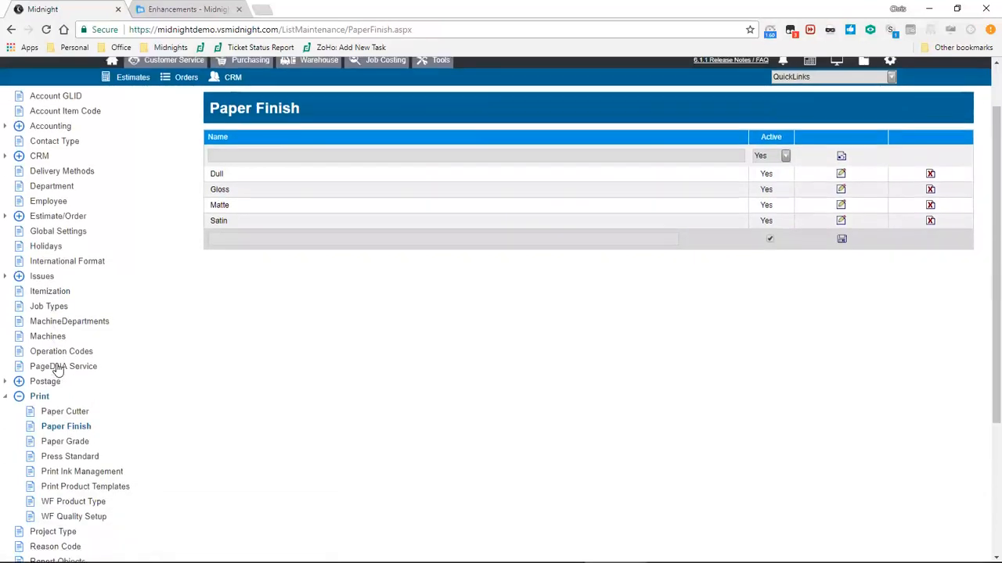
{"action": "left_click", "coordinate": [67, 442]}
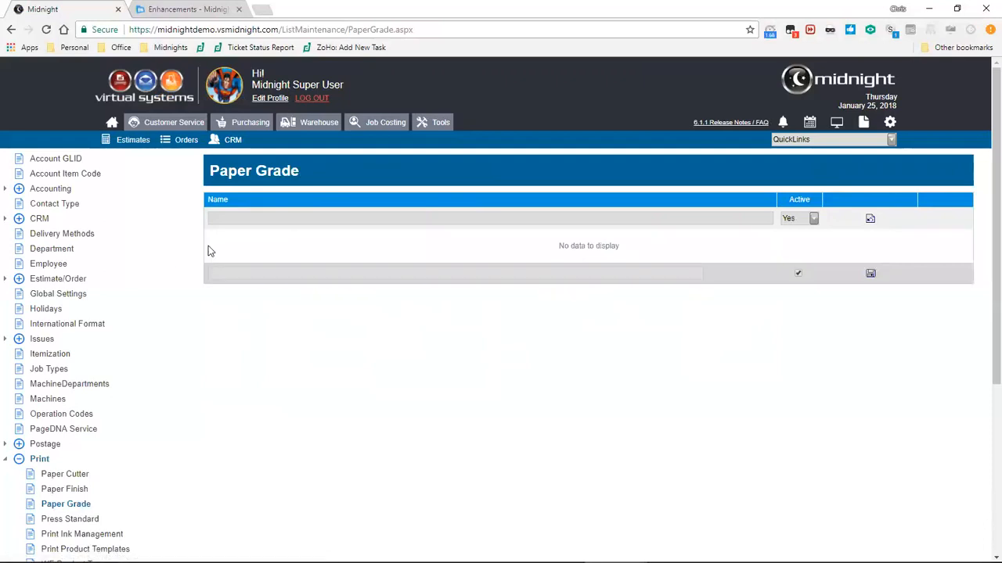
Add Hi-Gloss as an active entry in the Paper Finish list and save it.
{"action": "left_click", "coordinate": [79, 491]}
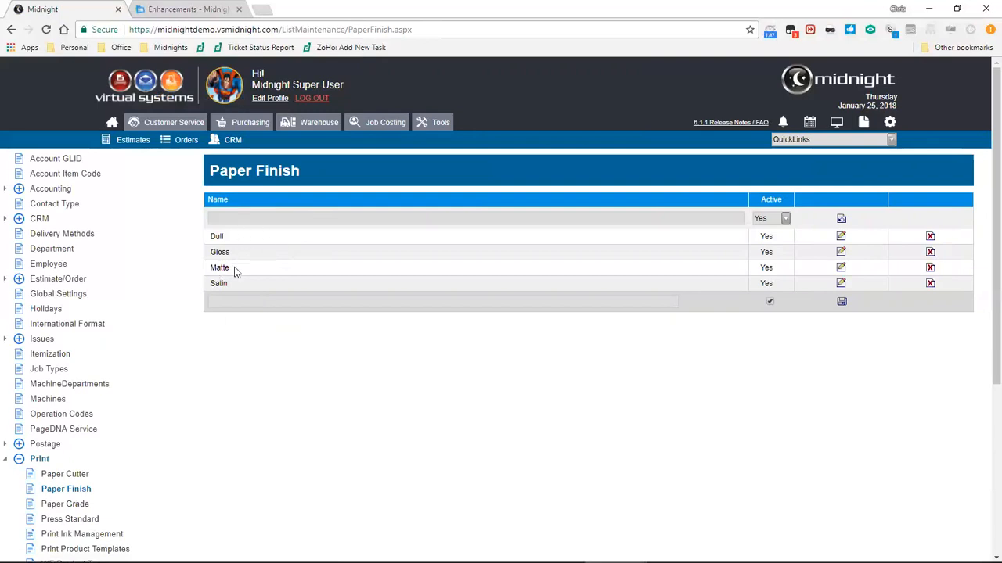
{"action": "scroll", "coordinate": [129, 463], "scroll_direction": "down", "scroll_amount": 1}
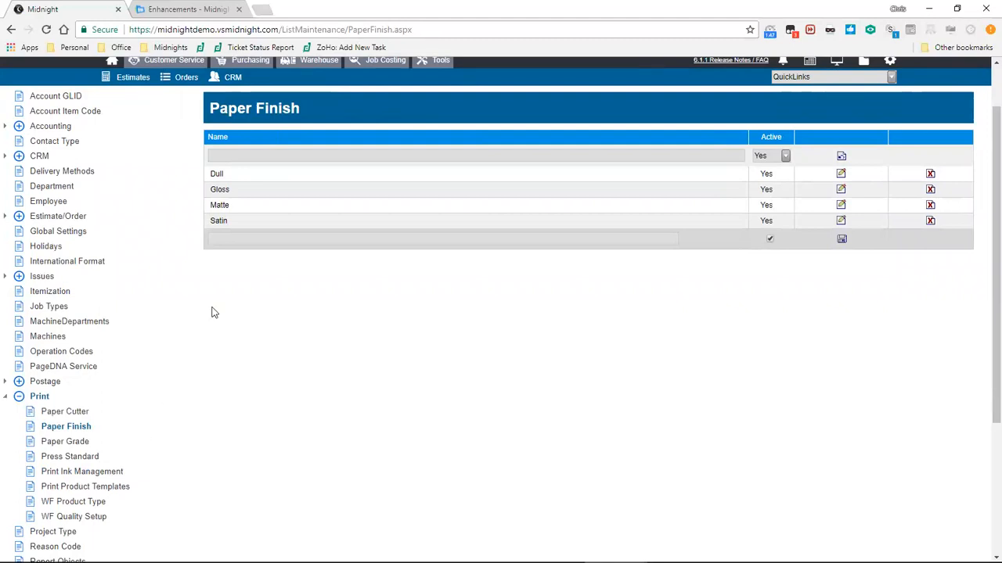
{"action": "left_click", "coordinate": [225, 239]}
{"action": "type", "text": "Hi-Gloss"}
{"action": "left_click_drag", "start_coordinate": [253, 237], "coordinate": [189, 243]}
{"action": "left_click", "coordinate": [252, 239]}
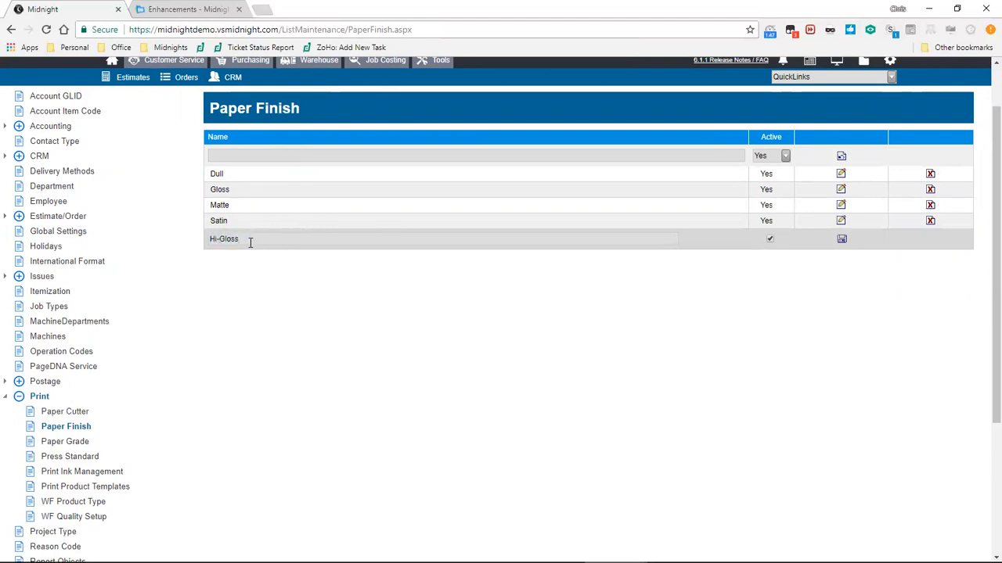
{"action": "left_click", "coordinate": [771, 240]}
{"action": "left_click", "coordinate": [841, 240]}
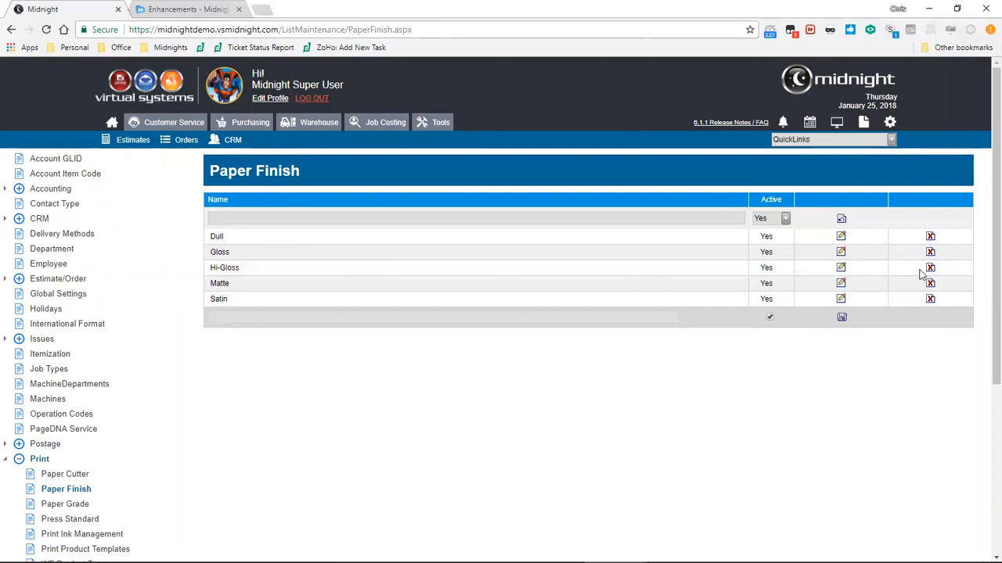
Set the Hi-Gloss paper finish to inactive and save the entry.
{"action": "left_click", "coordinate": [842, 269]}
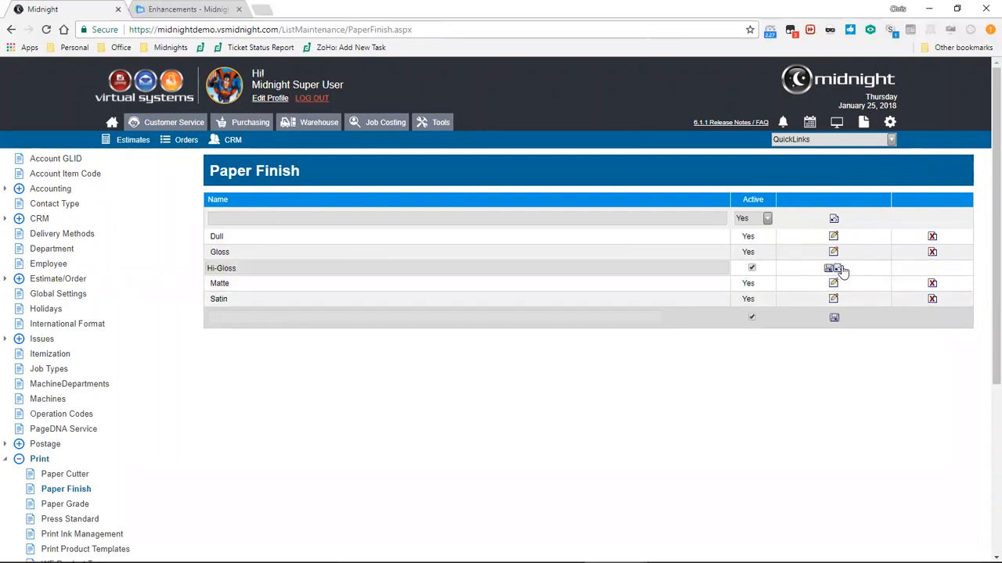
{"action": "left_click", "coordinate": [751, 269]}
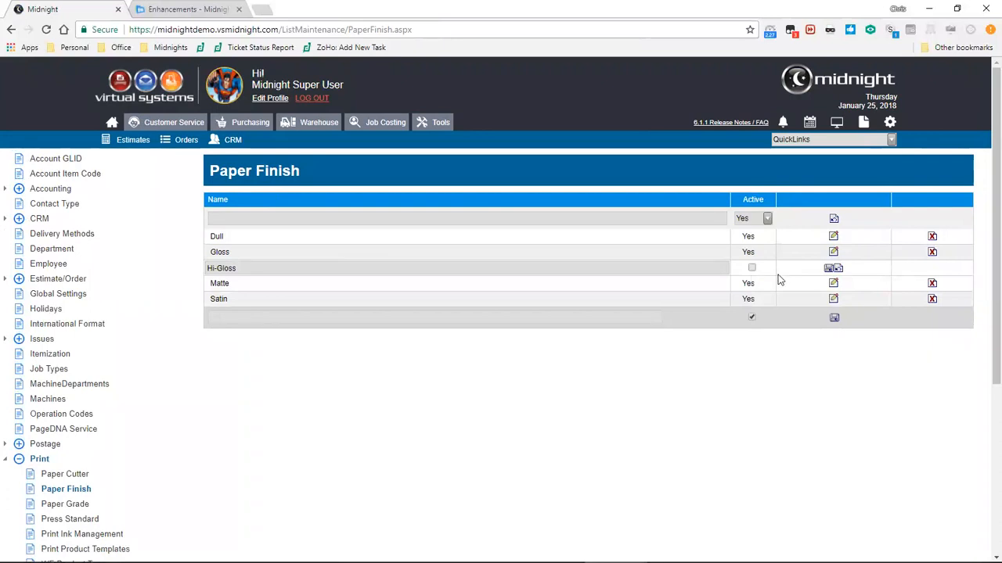
{"action": "left_click", "coordinate": [828, 268]}
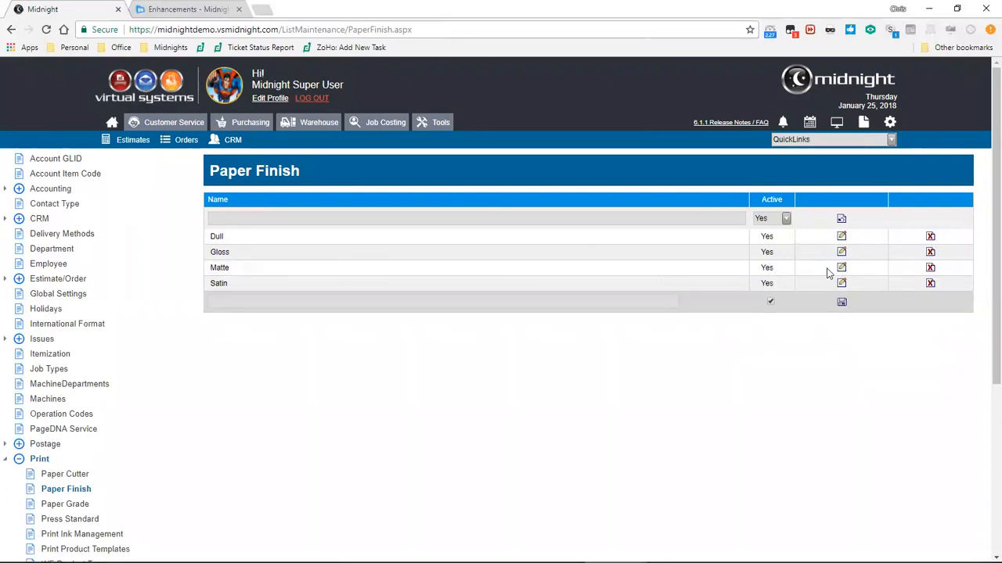
Filter the Paper Finish list to inactive entries and return it to active ones.
{"action": "left_click", "coordinate": [785, 219]}
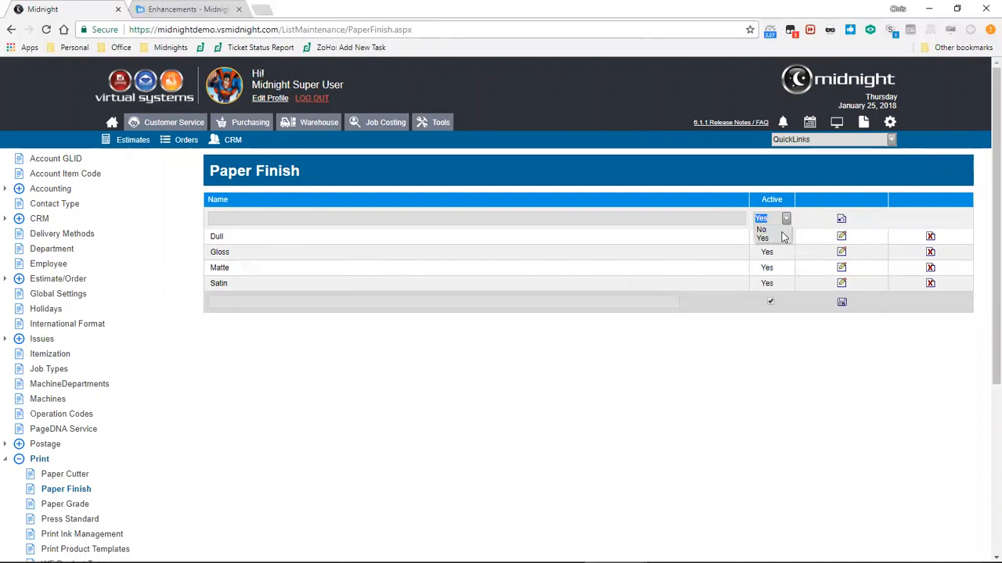
{"action": "left_click", "coordinate": [771, 237]}
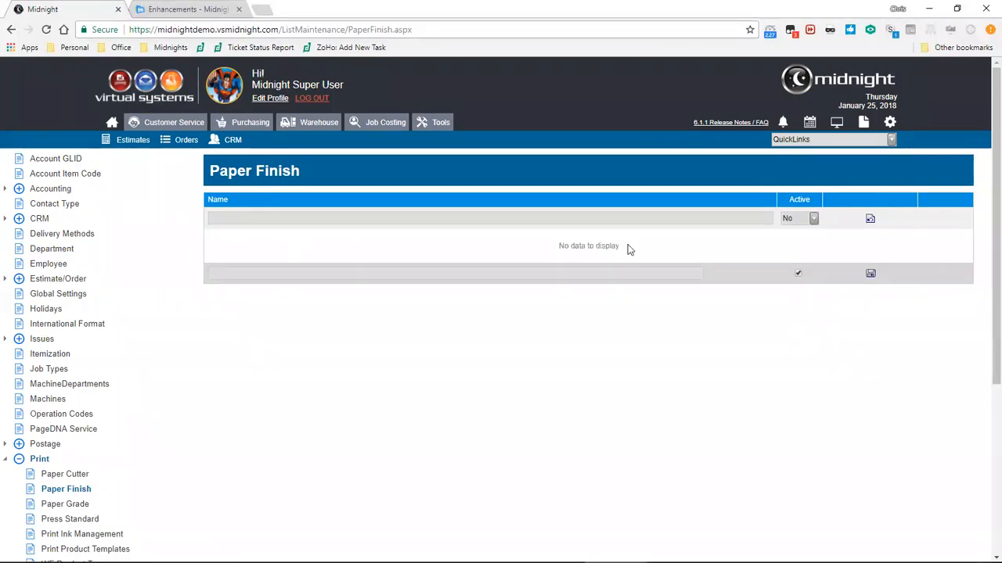
{"action": "left_click", "coordinate": [814, 220]}
{"action": "left_click", "coordinate": [791, 238]}
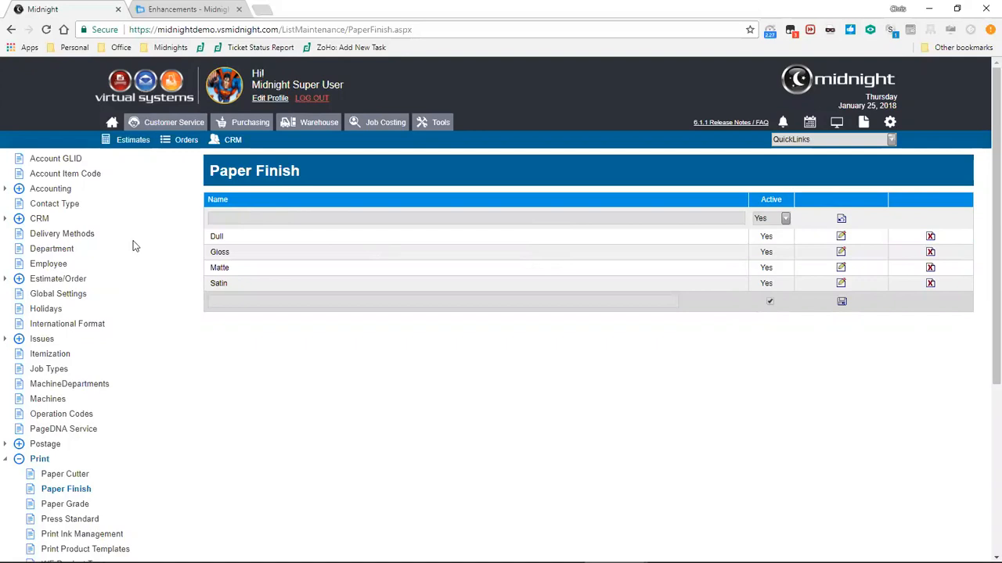
View the WF Product Type list and the WF Quality Setup list in the Print settings.
{"action": "scroll", "coordinate": [135, 247], "scroll_direction": "down", "scroll_amount": 1}
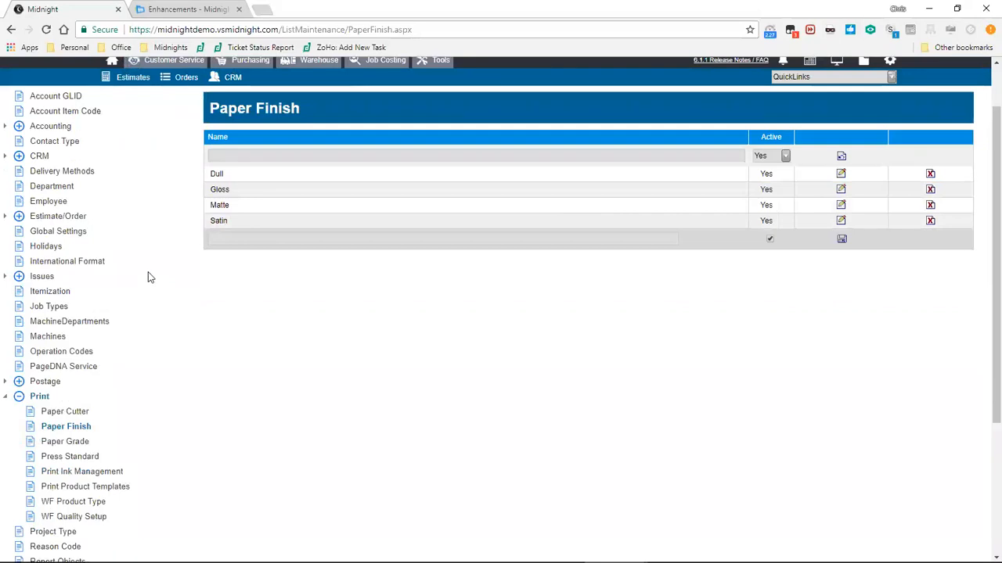
{"action": "scroll", "coordinate": [148, 273], "scroll_direction": "down", "scroll_amount": 1}
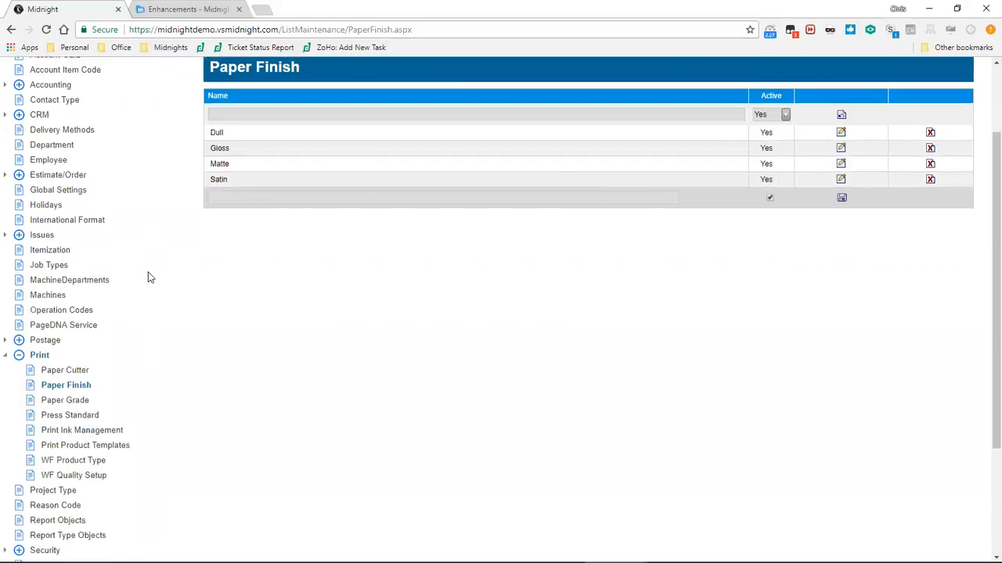
{"action": "scroll", "coordinate": [141, 319], "scroll_direction": "down", "scroll_amount": 1}
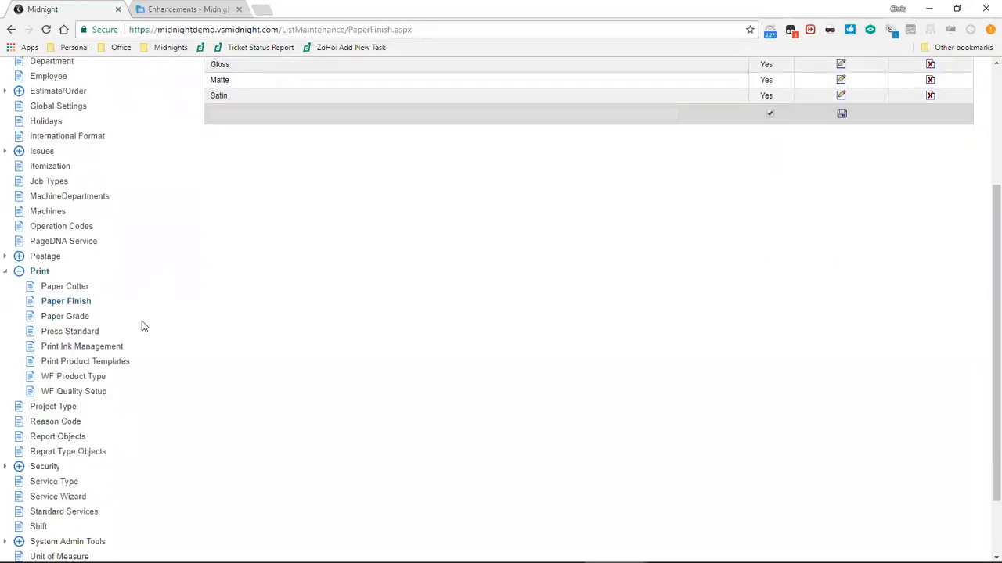
{"action": "left_click", "coordinate": [68, 380]}
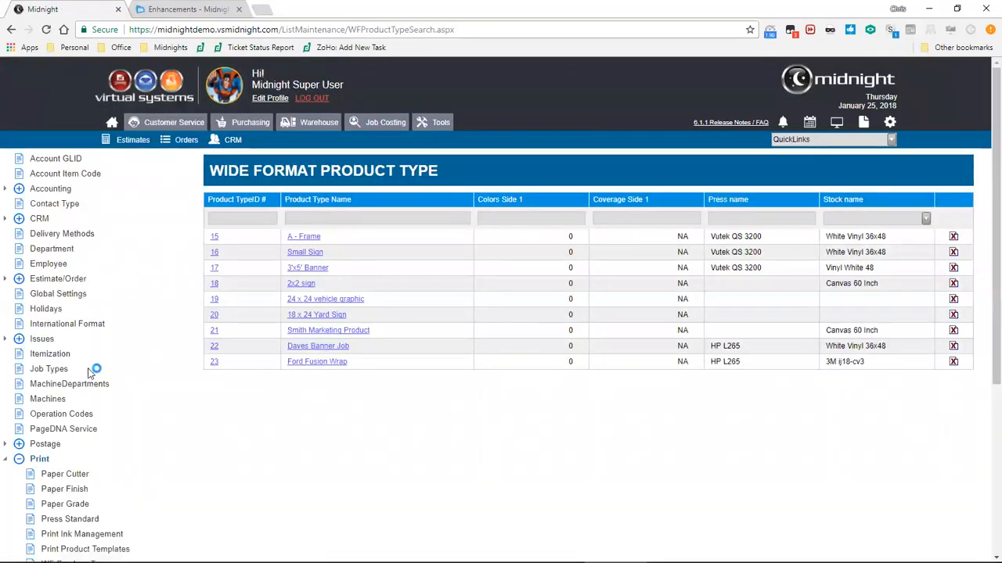
{"action": "scroll", "coordinate": [180, 340], "scroll_direction": "down", "scroll_amount": 1}
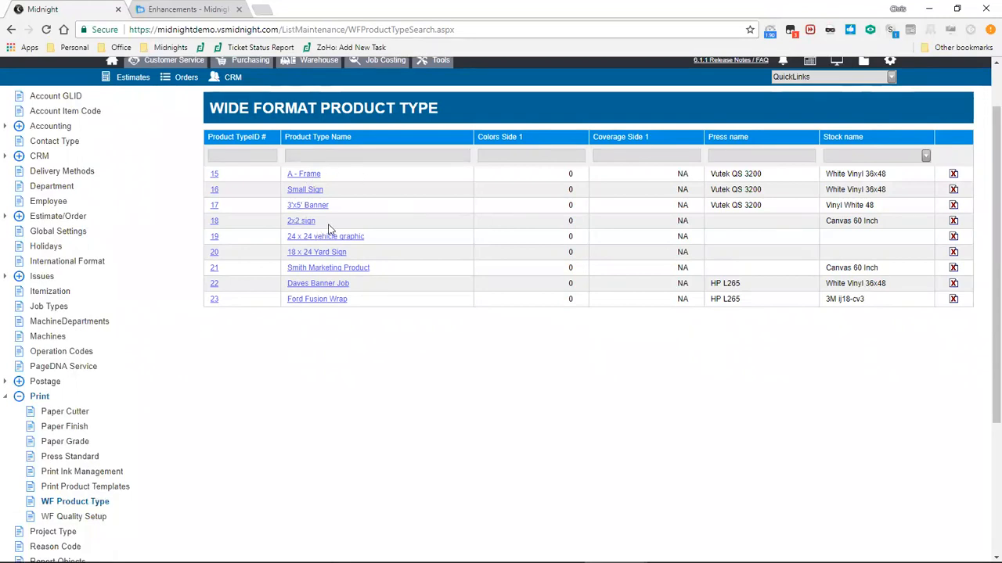
{"action": "left_click", "coordinate": [89, 519]}
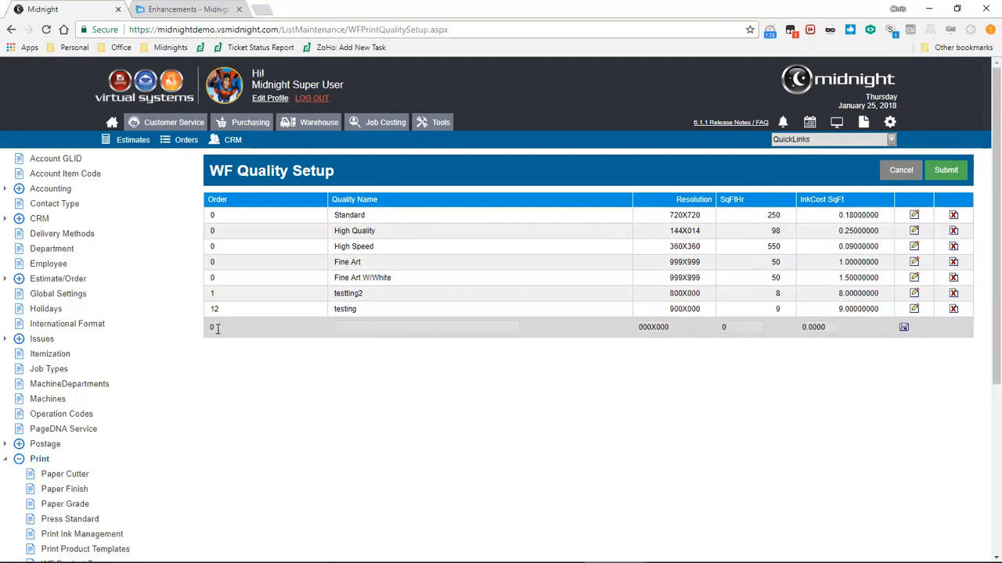
Check the Quality Name, Resolution and SqFtHr fields in the new-entry row of WF Quality Setup.
{"action": "left_click", "coordinate": [373, 328]}
{"action": "left_click_drag", "start_coordinate": [671, 328], "coordinate": [612, 327]}
{"action": "left_click", "coordinate": [667, 328]}
{"action": "left_click", "coordinate": [716, 329]}
{"action": "key", "text": "ctrl+z"}
{"action": "left_click", "coordinate": [256, 420]}
Return to the WF Product Type list and check the QuickLinks for adding a wide format product type.
{"action": "scroll", "coordinate": [258, 420], "scroll_direction": "down", "scroll_amount": 1}
{"action": "left_click", "coordinate": [77, 505]}
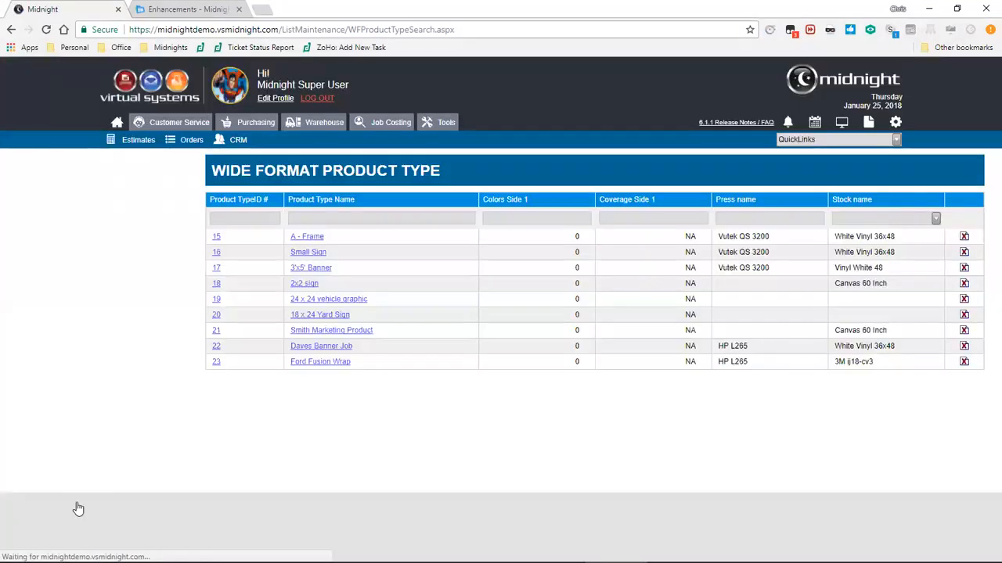
{"action": "left_click", "coordinate": [890, 140]}
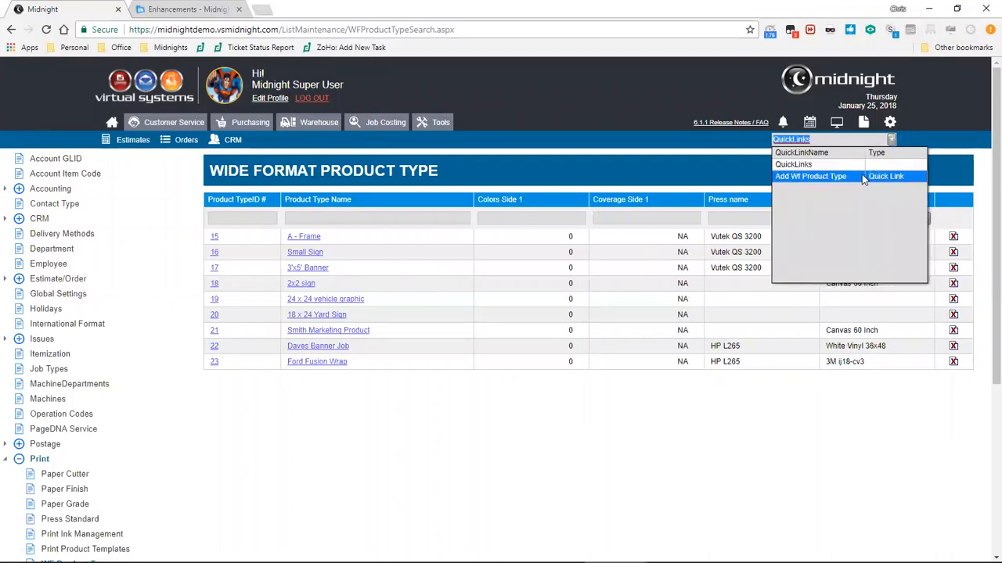
{"action": "left_click", "coordinate": [680, 179]}
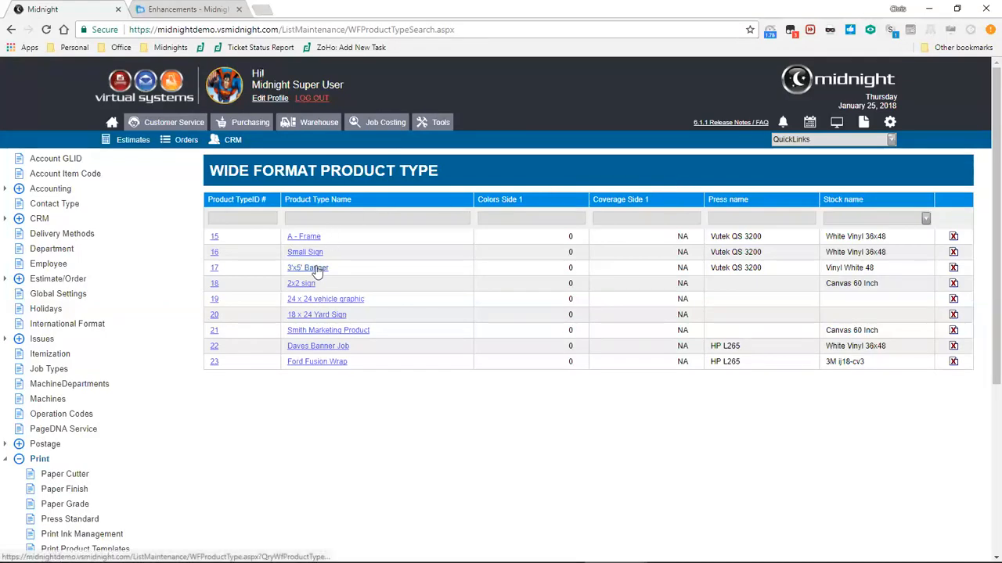
Open the 18 x 24 Yard Sign product type and choose Grommets as its additional service.
{"action": "left_click", "coordinate": [332, 315]}
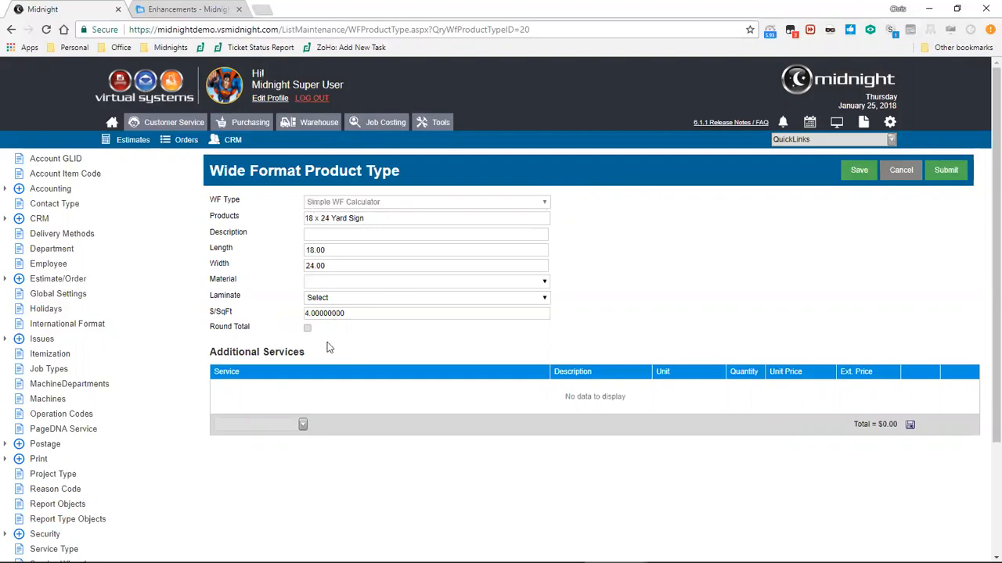
{"action": "left_click", "coordinate": [303, 425]}
{"action": "mouse_move", "coordinate": [305, 454]}
{"action": "left_mouse_down"}
{"action": "mouse_move", "coordinate": [307, 495]}
{"action": "mouse_move", "coordinate": [302, 438]}
{"action": "left_mouse_up"}
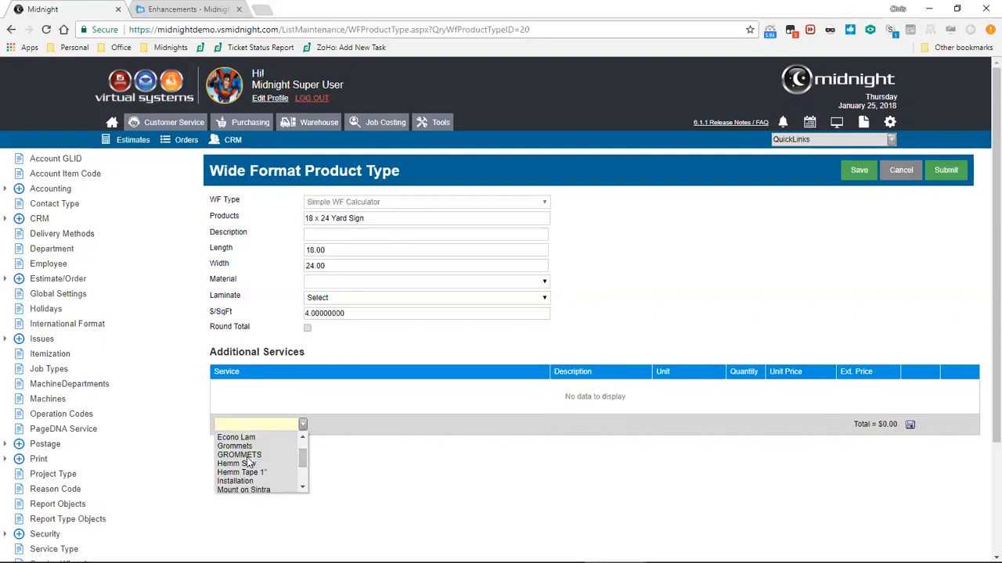
{"action": "left_click", "coordinate": [244, 457]}
{"action": "left_click", "coordinate": [303, 424]}
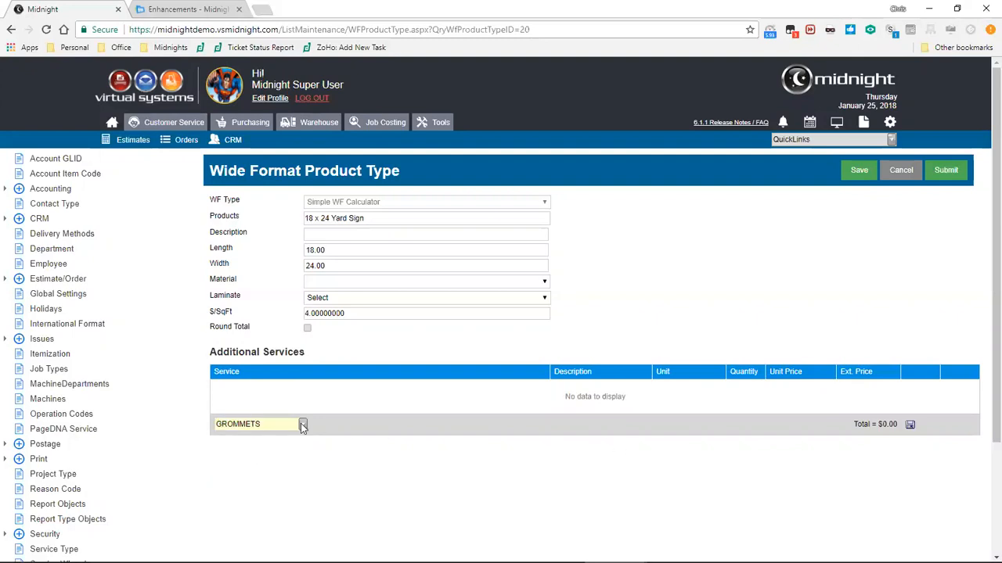
{"action": "left_click", "coordinate": [232, 454]}
Add the Grommets service to the yard sign with 3/4" grommets at 18" centers.
{"action": "left_click", "coordinate": [909, 425]}
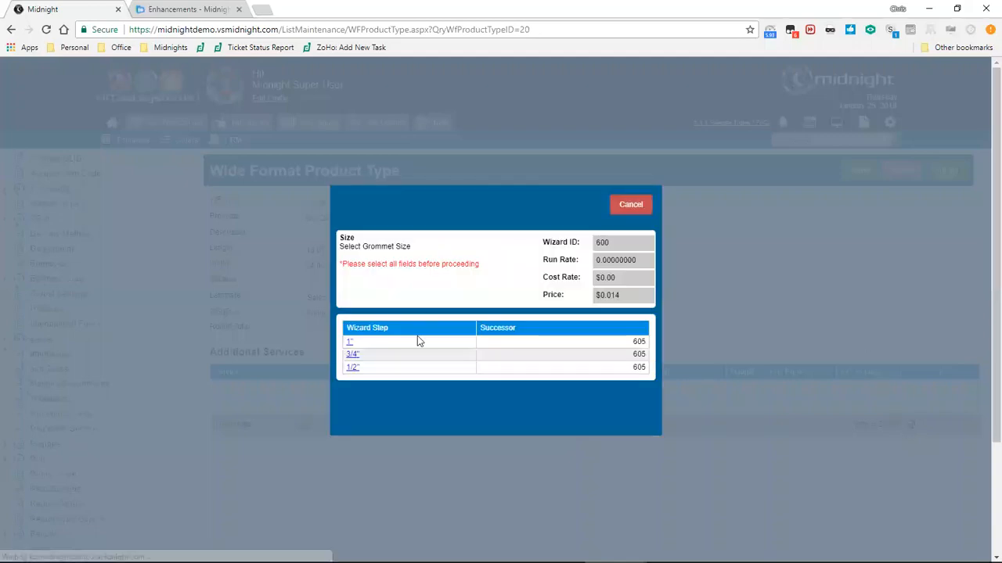
{"action": "left_click", "coordinate": [350, 353]}
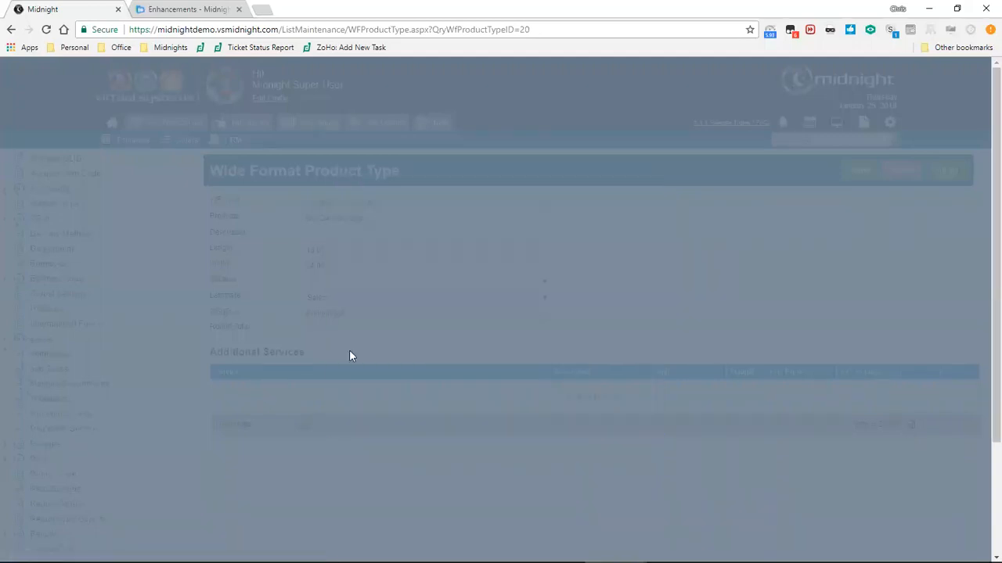
{"action": "left_click", "coordinate": [353, 345]}
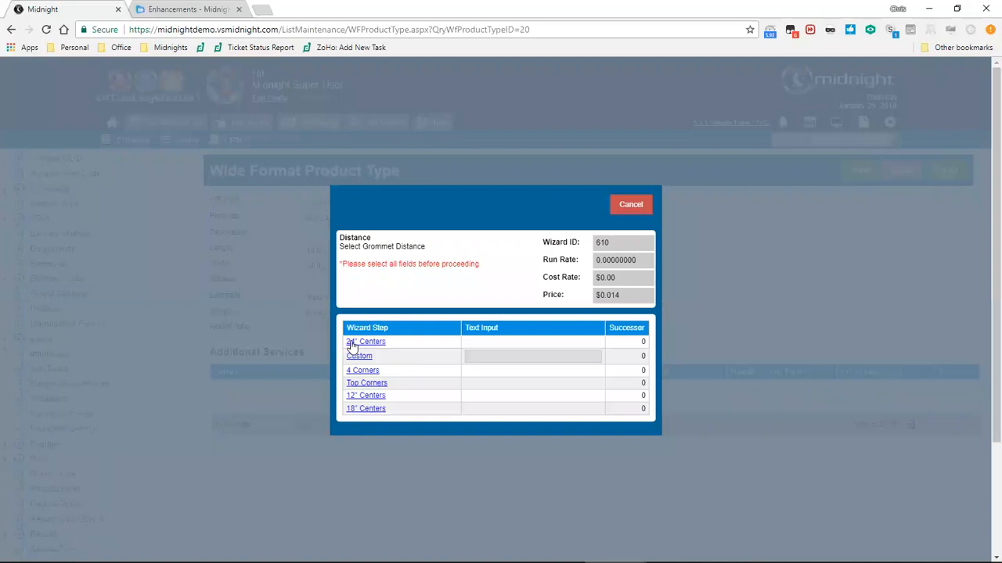
{"action": "left_click", "coordinate": [360, 408]}
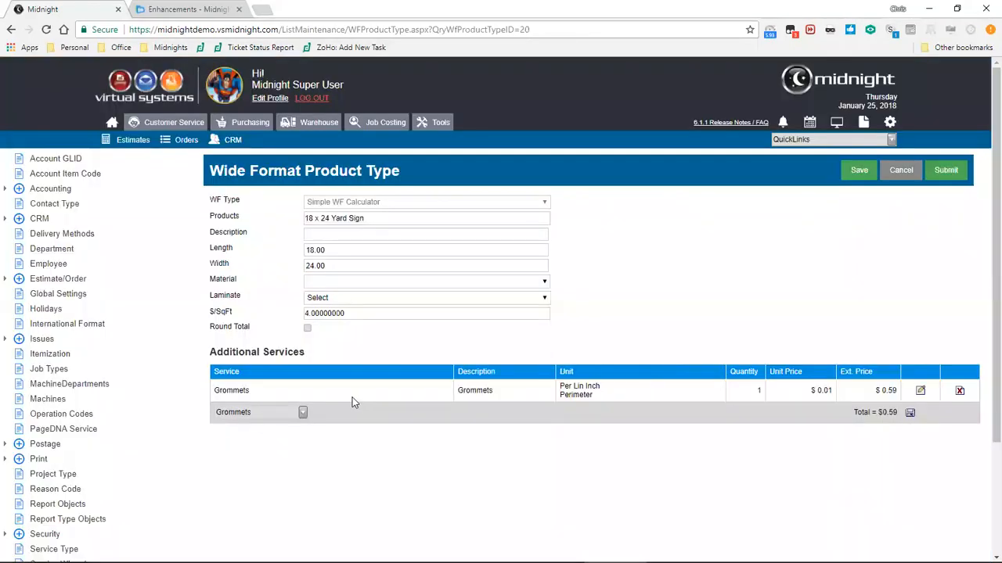
Look through the Material and Laminate options for the yard sign without choosing any.
{"action": "left_click", "coordinate": [545, 287]}
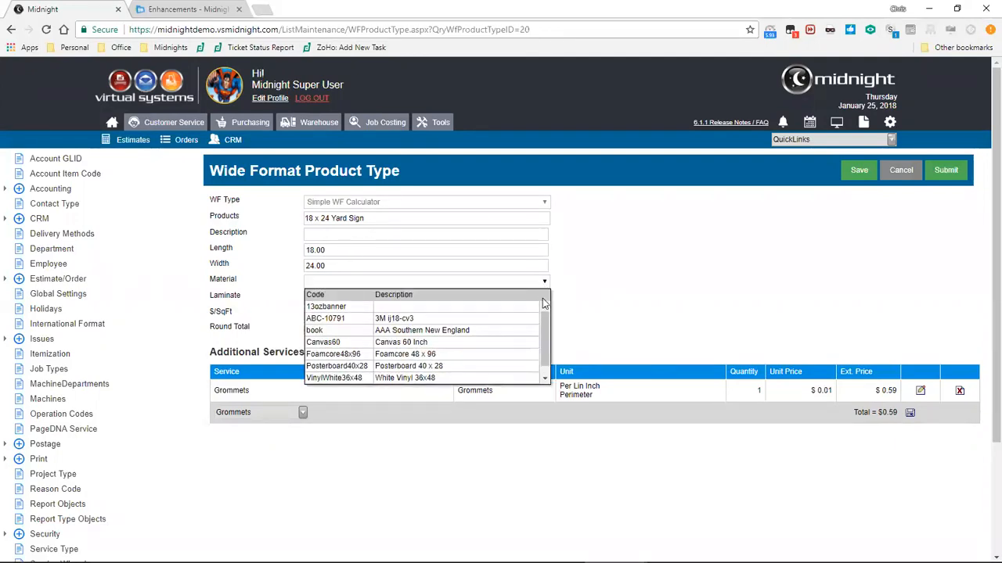
{"action": "left_click_drag", "start_coordinate": [547, 342], "coordinate": [540, 313]}
{"action": "left_click_drag", "start_coordinate": [545, 318], "coordinate": [544, 336]}
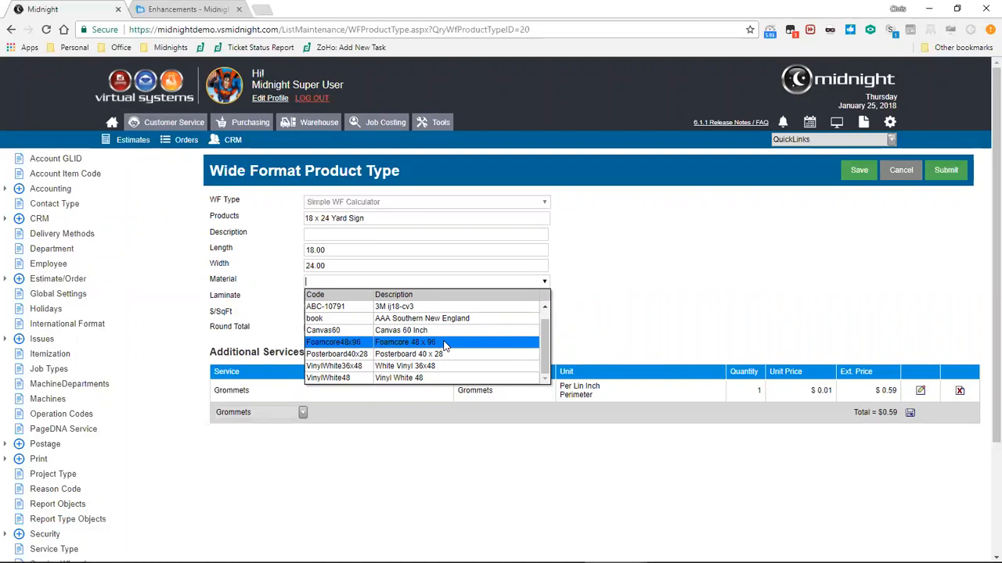
{"action": "left_click", "coordinate": [578, 334]}
{"action": "left_click", "coordinate": [526, 304]}
{"action": "left_click", "coordinate": [526, 304]}
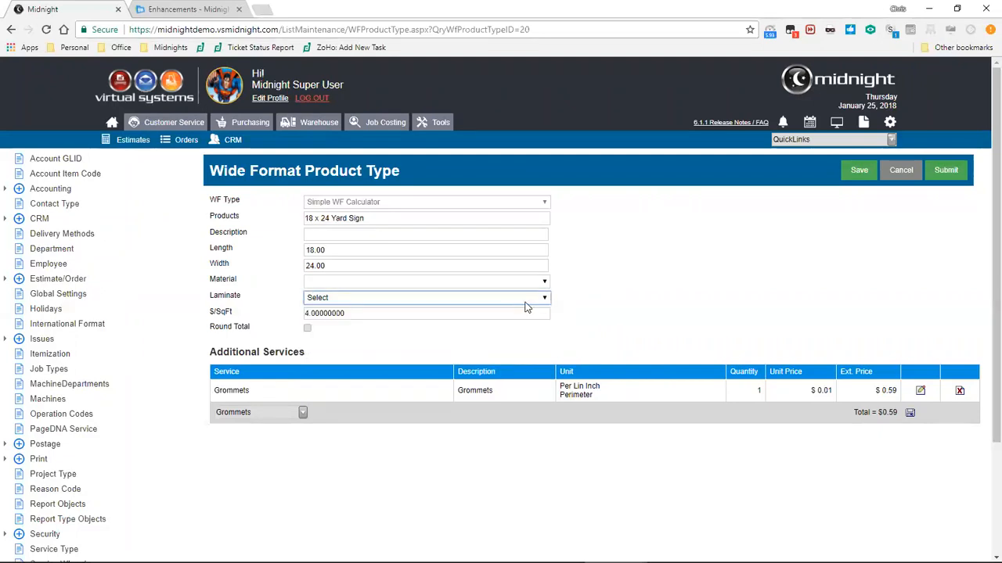
Check the yard sign's price per square foot, width and length fields, and submit the product type.
{"action": "left_click", "coordinate": [356, 315]}
{"action": "left_click", "coordinate": [345, 317]}
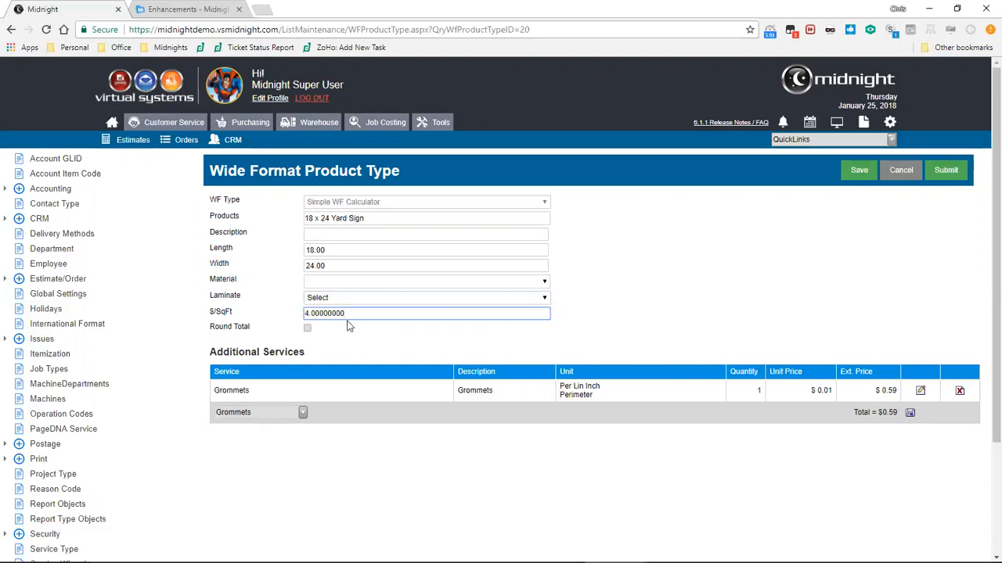
{"action": "left_click", "coordinate": [333, 270]}
{"action": "left_click", "coordinate": [344, 270]}
{"action": "left_click_drag", "start_coordinate": [333, 253], "coordinate": [290, 259]}
{"action": "left_click", "coordinate": [328, 253]}
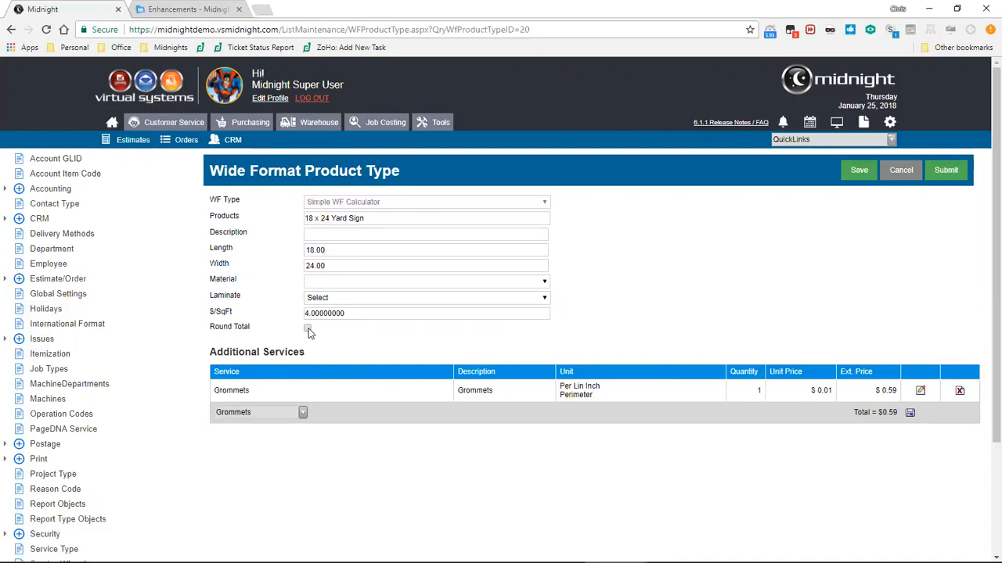
{"action": "left_click", "coordinate": [939, 172]}
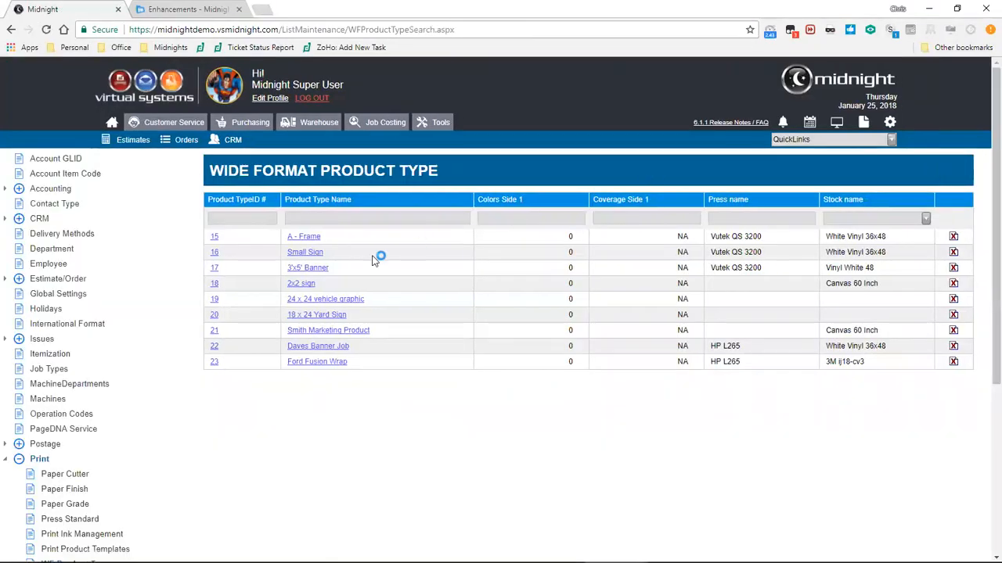
Open the 3'x5' Banner product type and review its markup, sides, cost method and printer options.
{"action": "left_click", "coordinate": [297, 269]}
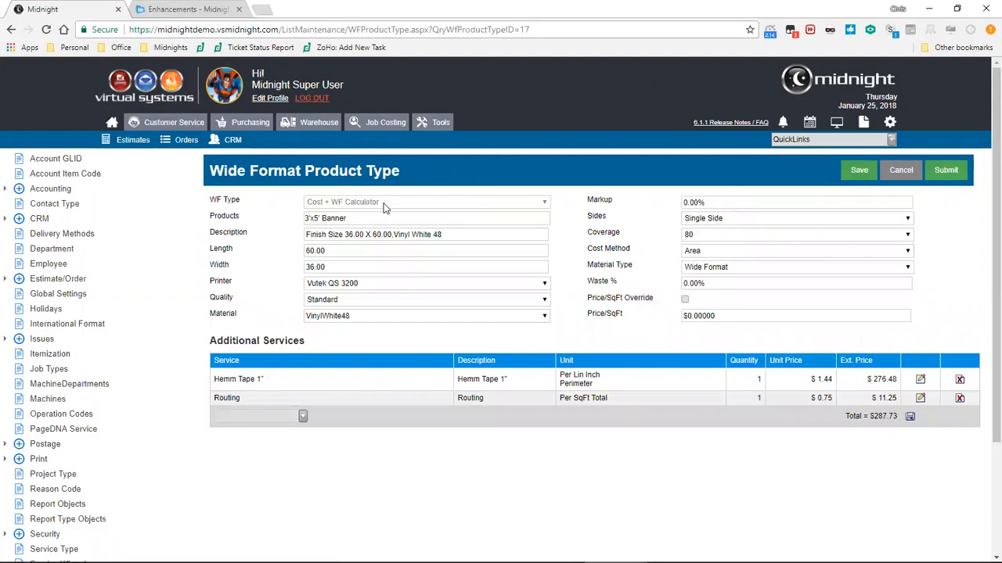
{"action": "left_click", "coordinate": [717, 202]}
{"action": "left_click", "coordinate": [711, 222]}
{"action": "left_click", "coordinate": [711, 222]}
{"action": "left_click", "coordinate": [693, 252]}
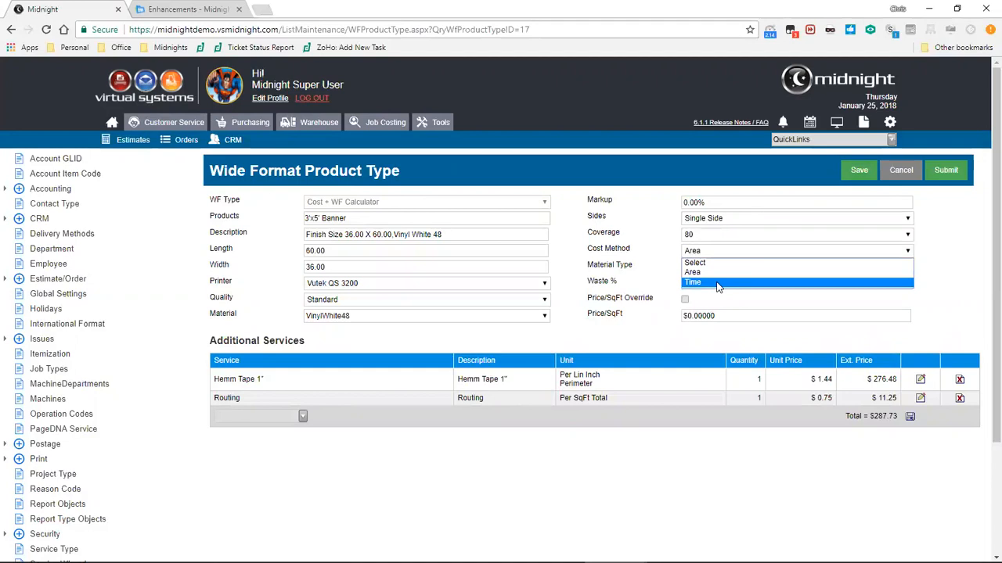
{"action": "left_click", "coordinate": [719, 344]}
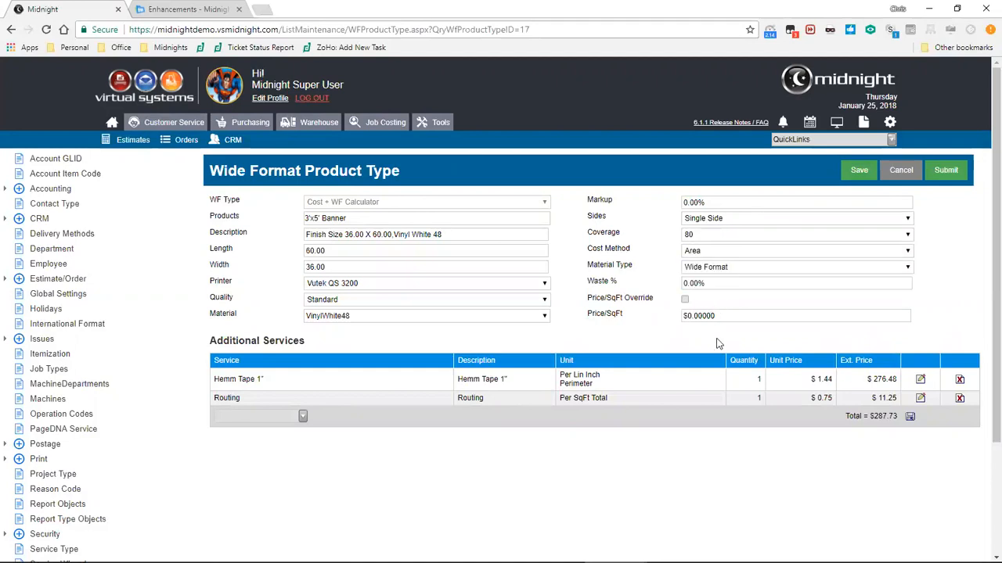
{"action": "left_click", "coordinate": [538, 289]}
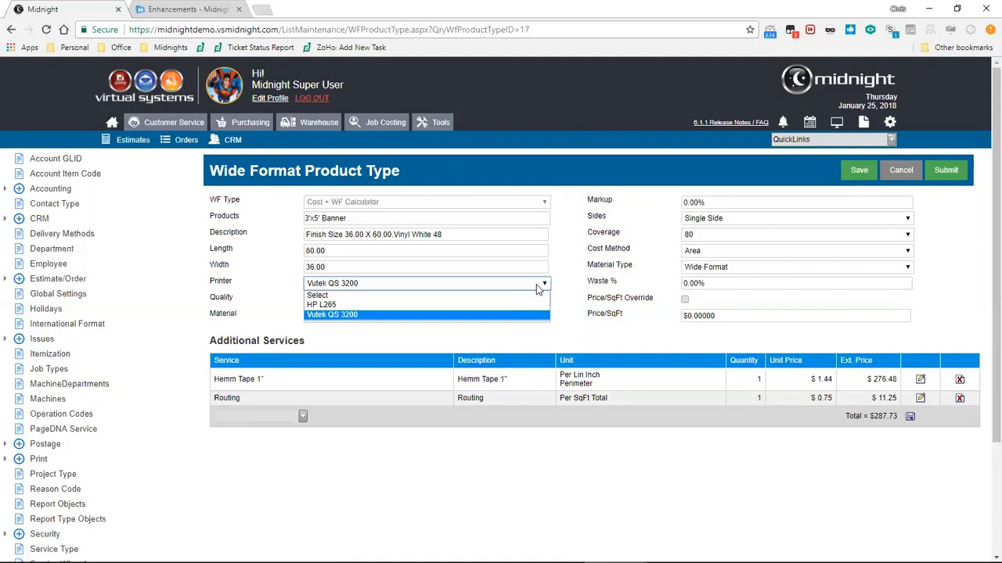
{"action": "left_click", "coordinate": [538, 289]}
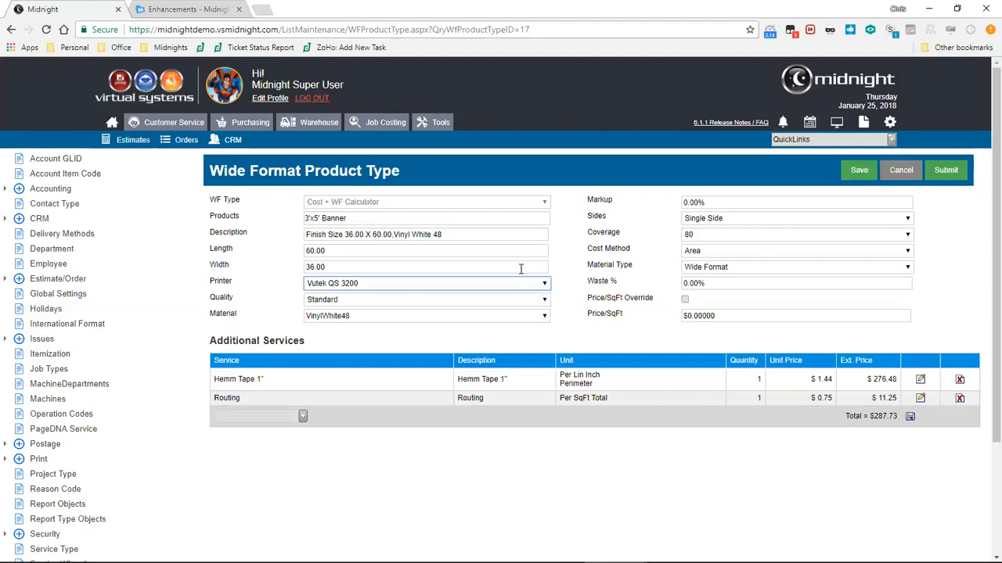
View the Press Standard list in the Print settings.
{"action": "left_click", "coordinate": [4, 459]}
{"action": "scroll", "coordinate": [44, 414], "scroll_direction": "down", "scroll_amount": 1}
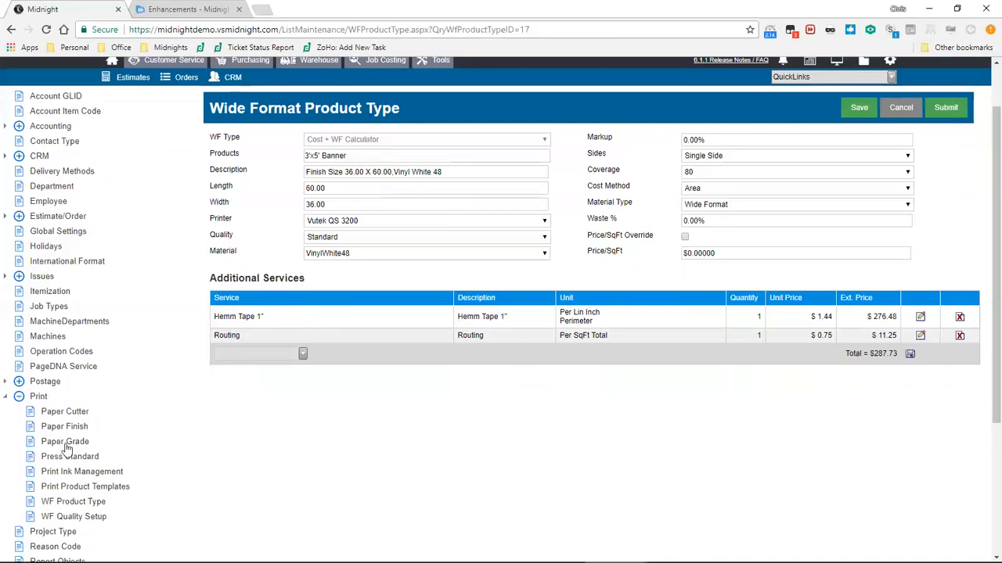
{"action": "left_click", "coordinate": [71, 458]}
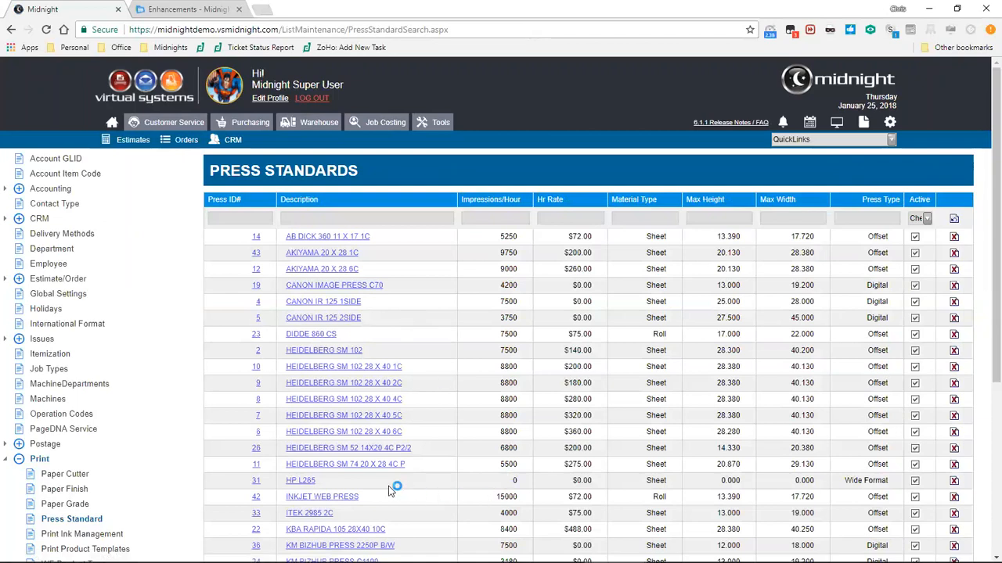
Open the HP L265 press standard, review its default quality, cost method options and hourly rate, and submit it.
{"action": "left_click", "coordinate": [305, 482]}
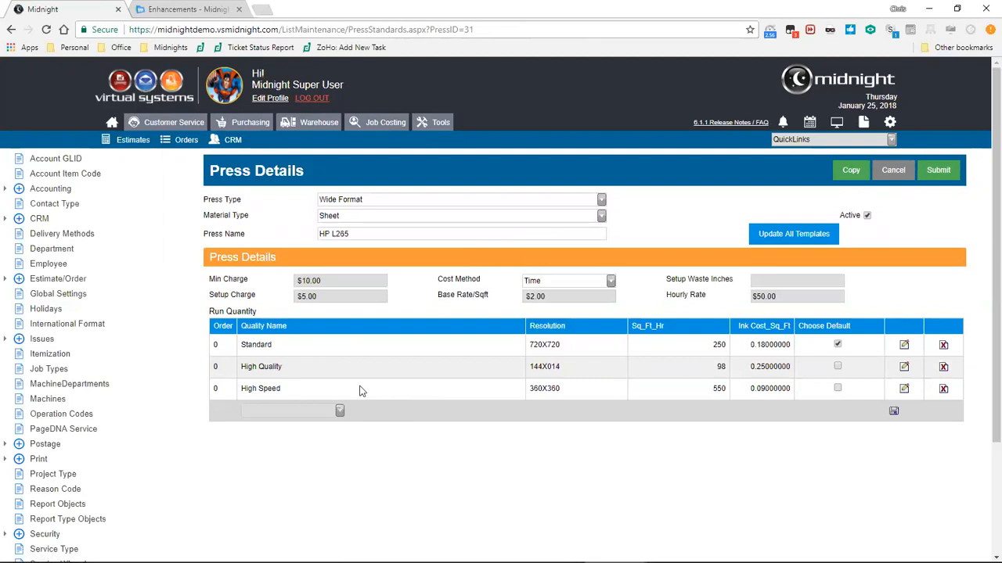
{"action": "left_click", "coordinate": [838, 345]}
{"action": "left_click", "coordinate": [611, 282]}
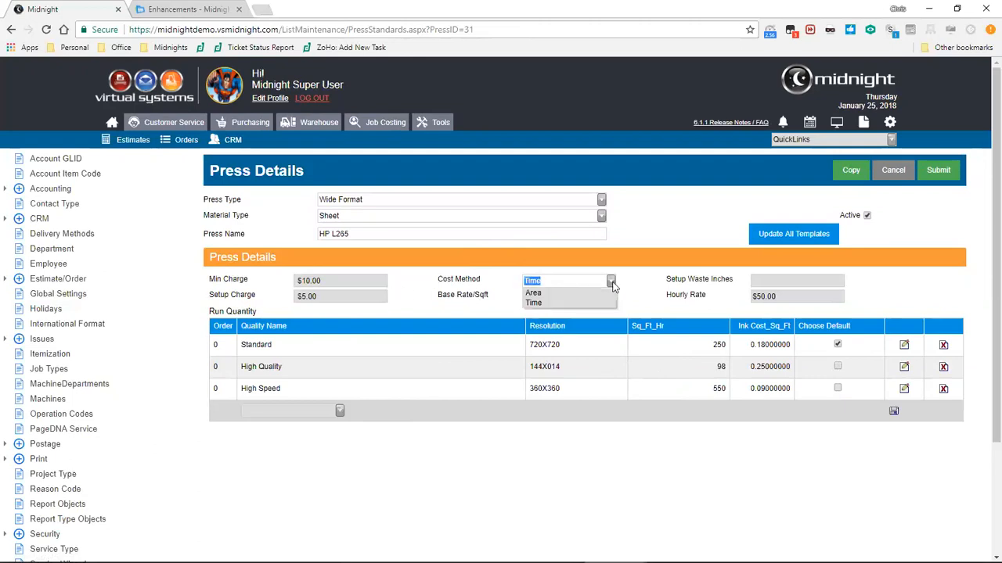
{"action": "left_click", "coordinate": [611, 283]}
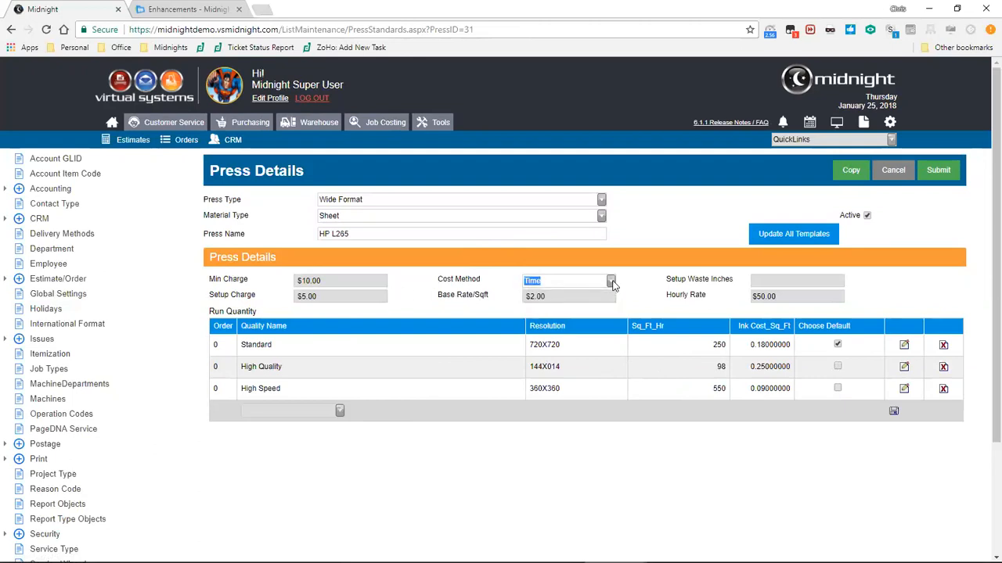
{"action": "left_click", "coordinate": [786, 297]}
{"action": "left_click", "coordinate": [941, 179]}
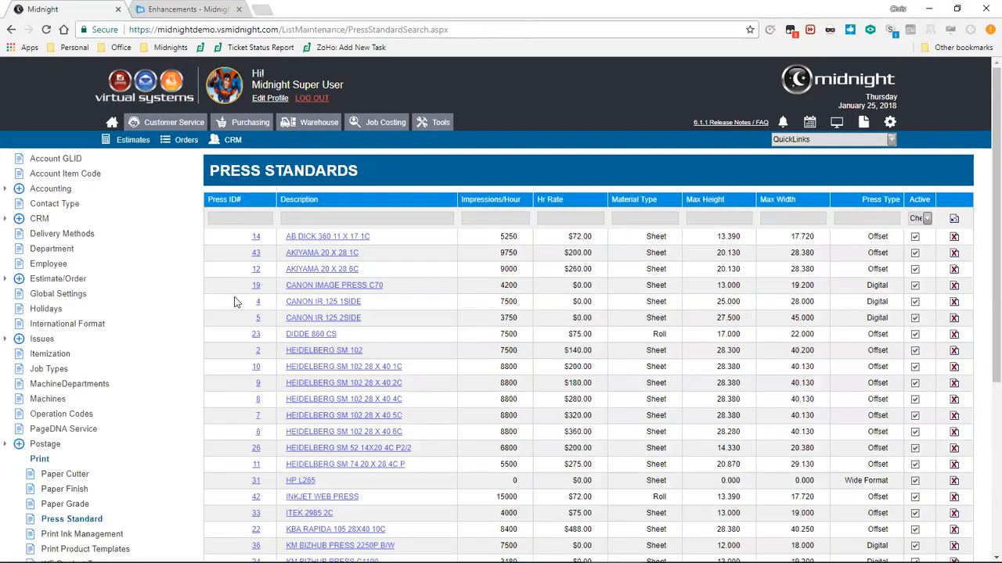
Create a new order for the customer Action Mailing and acknowledge the account warning.
{"action": "left_click", "coordinate": [188, 150]}
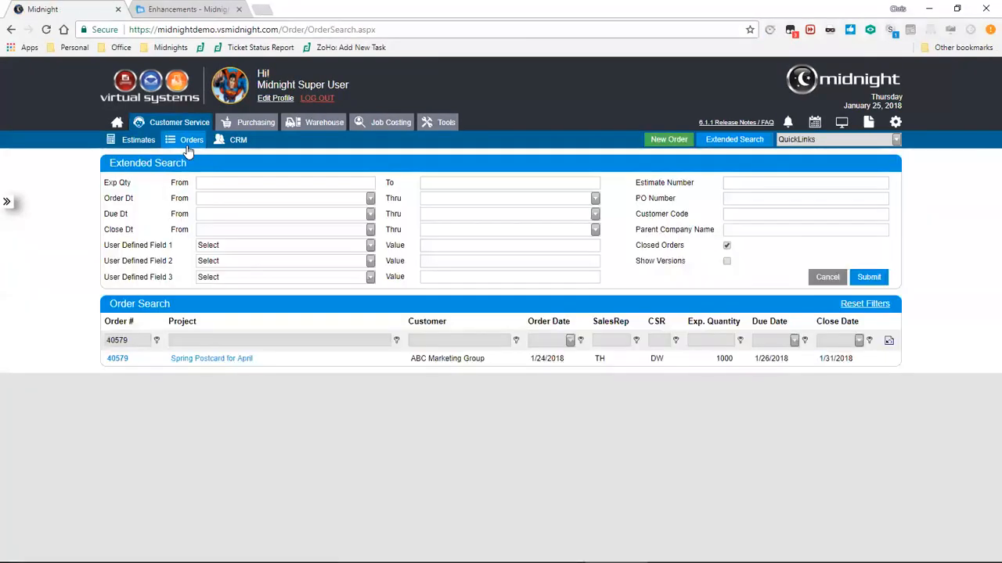
{"action": "left_click", "coordinate": [663, 141]}
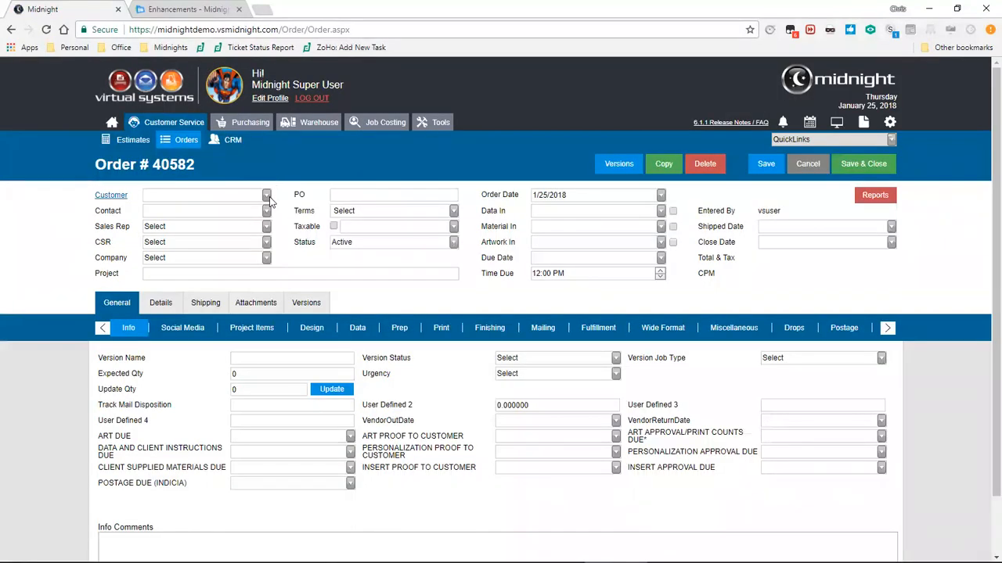
{"action": "left_click", "coordinate": [267, 197]}
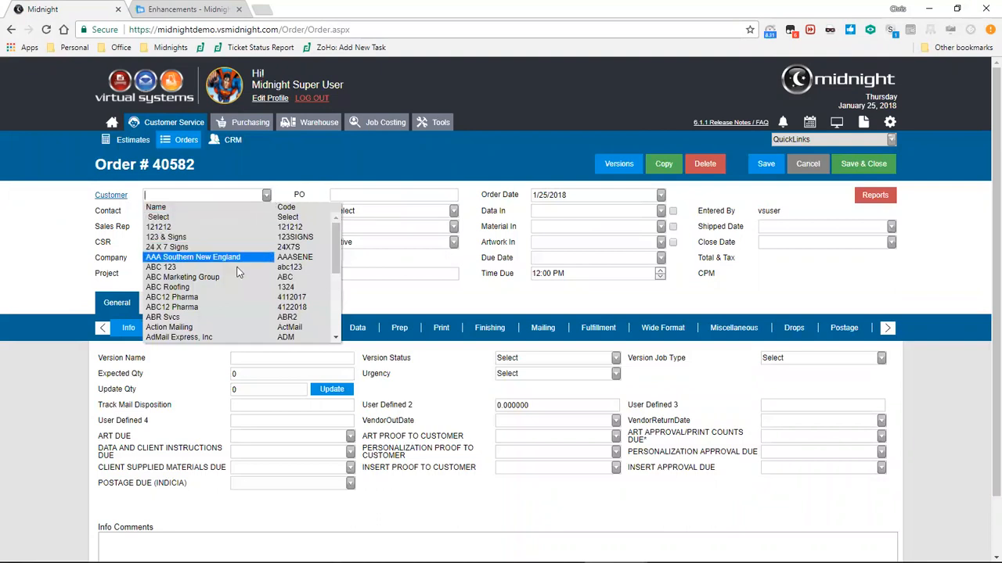
{"action": "left_click", "coordinate": [225, 329]}
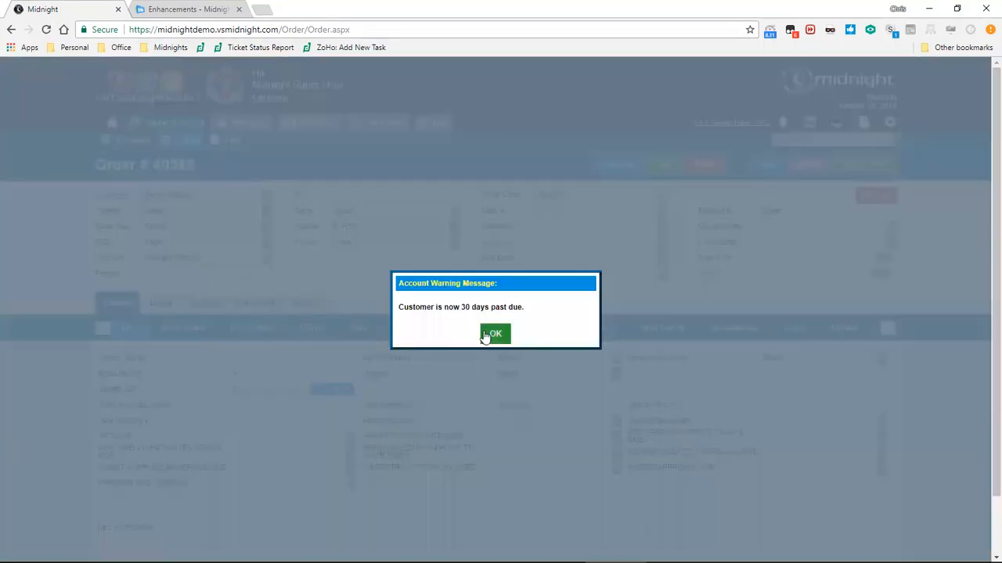
{"action": "left_click", "coordinate": [489, 335]}
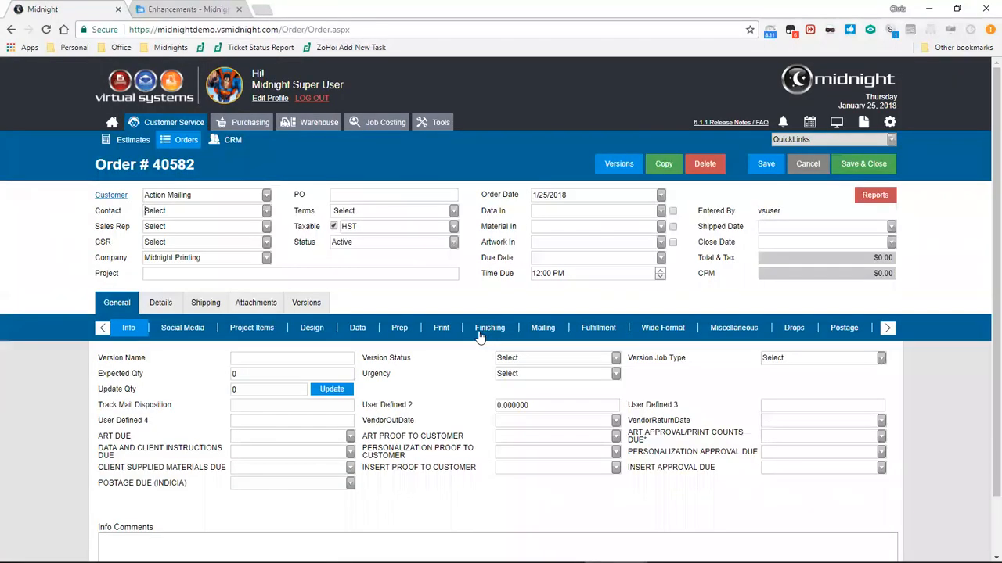
Name the project Election Signs, with an expected quantity of 50 and a due date of 1/31/2018.
{"action": "left_click", "coordinate": [391, 278]}
{"action": "type", "text": "E"}
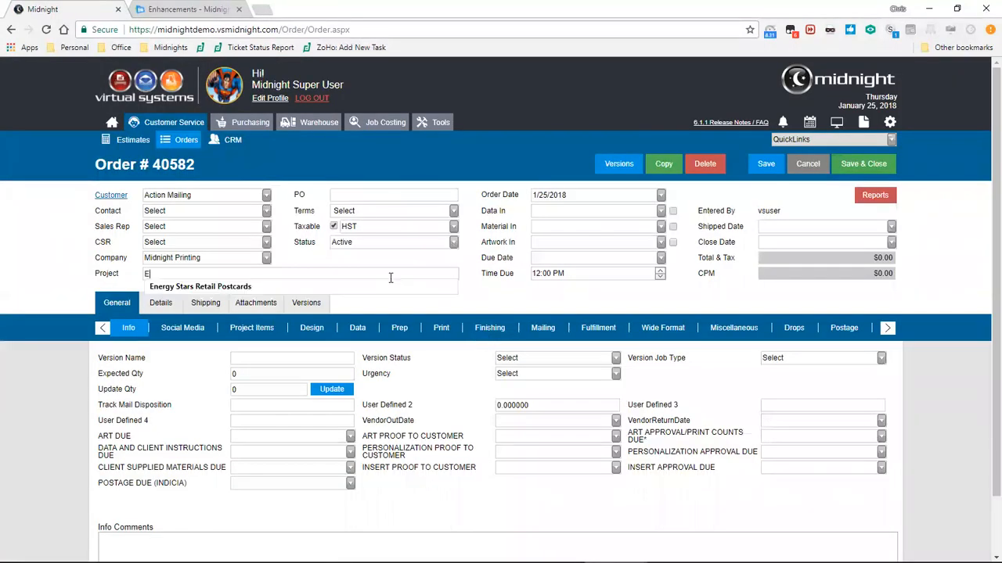
{"action": "type", "text": "letition Signs"}
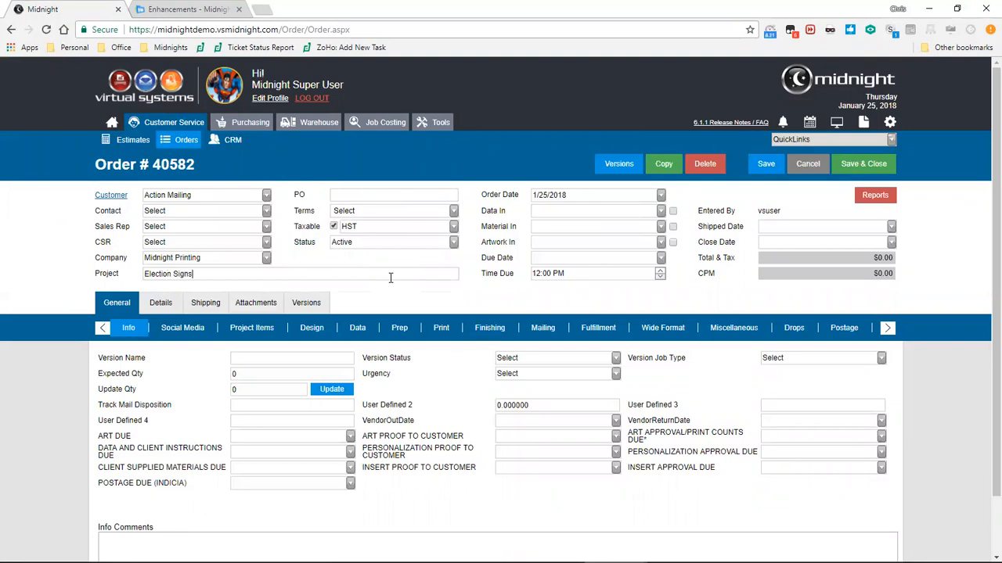
{"action": "key", "text": "Tab"}
{"action": "type", "text": "50"}
{"action": "left_click", "coordinate": [661, 258]}
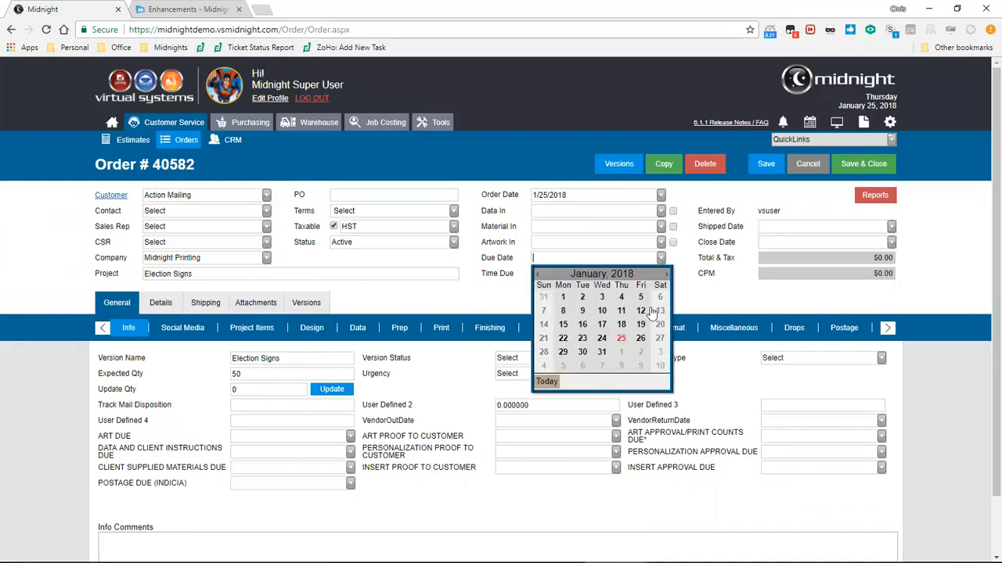
{"action": "left_click", "coordinate": [602, 354]}
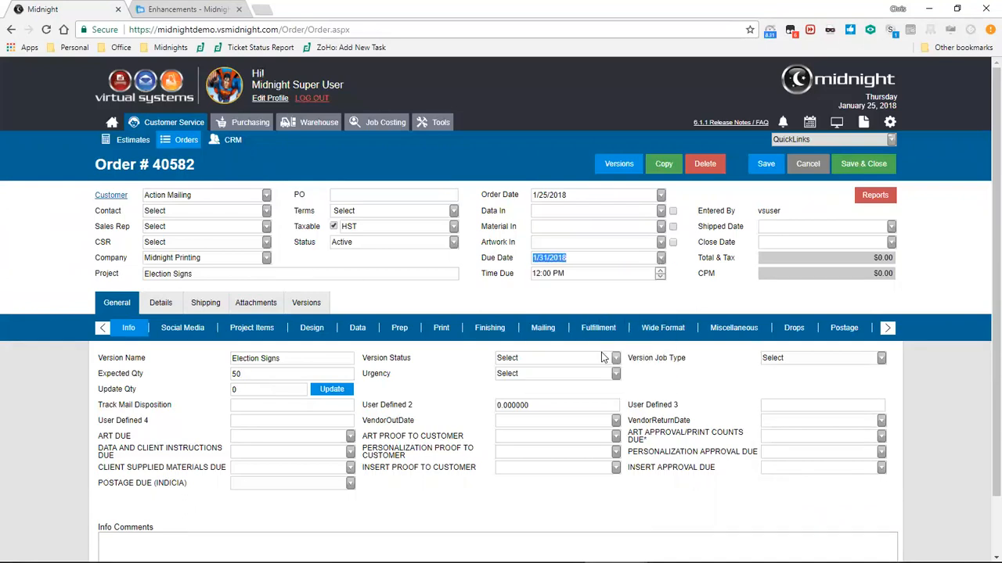
Add the _Yardsign service with the WF Calc action to the order's wide format services and choose the A - Frame product.
{"action": "left_click", "coordinate": [685, 331]}
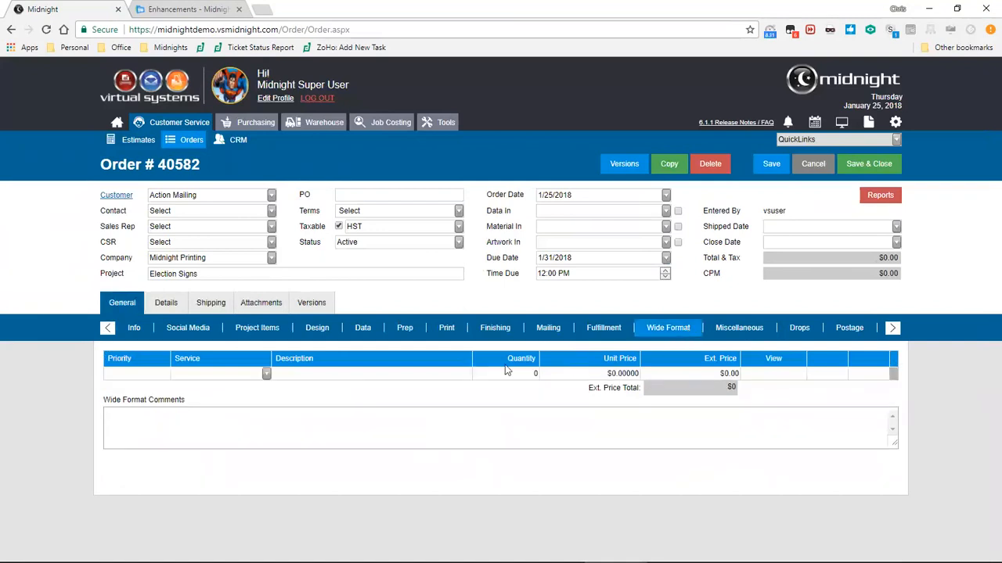
{"action": "left_click", "coordinate": [266, 375]}
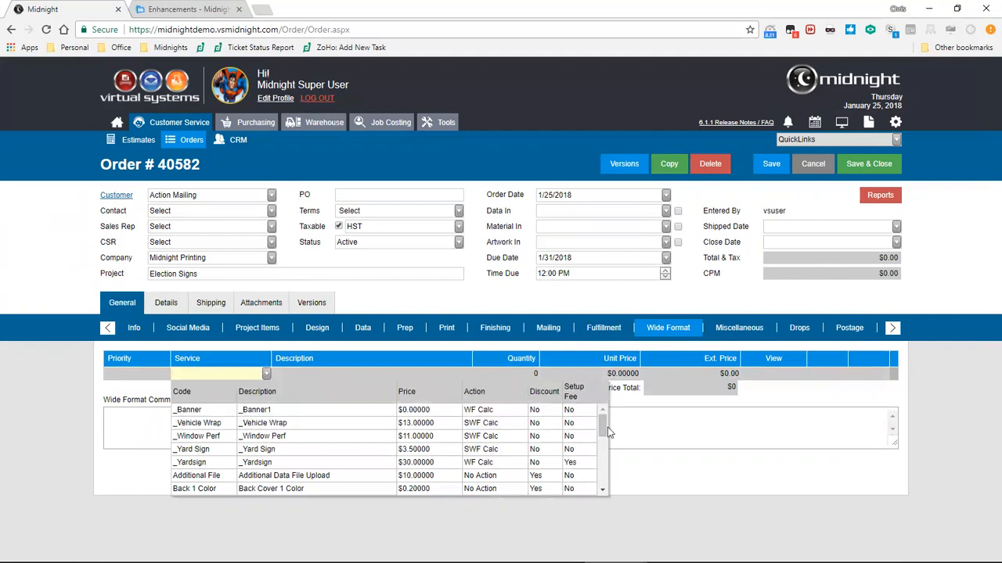
{"action": "left_click", "coordinate": [535, 463]}
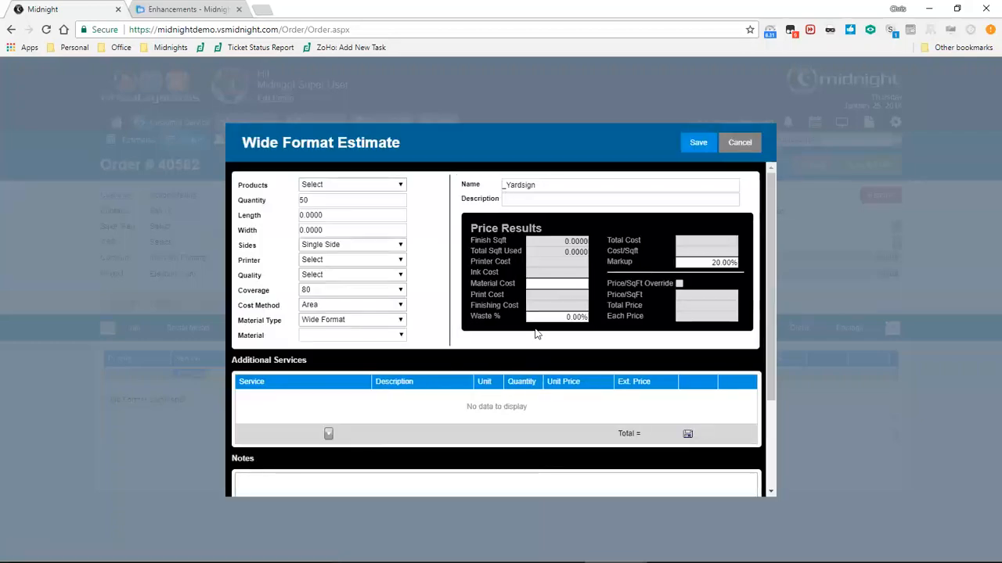
{"action": "left_click", "coordinate": [400, 188]}
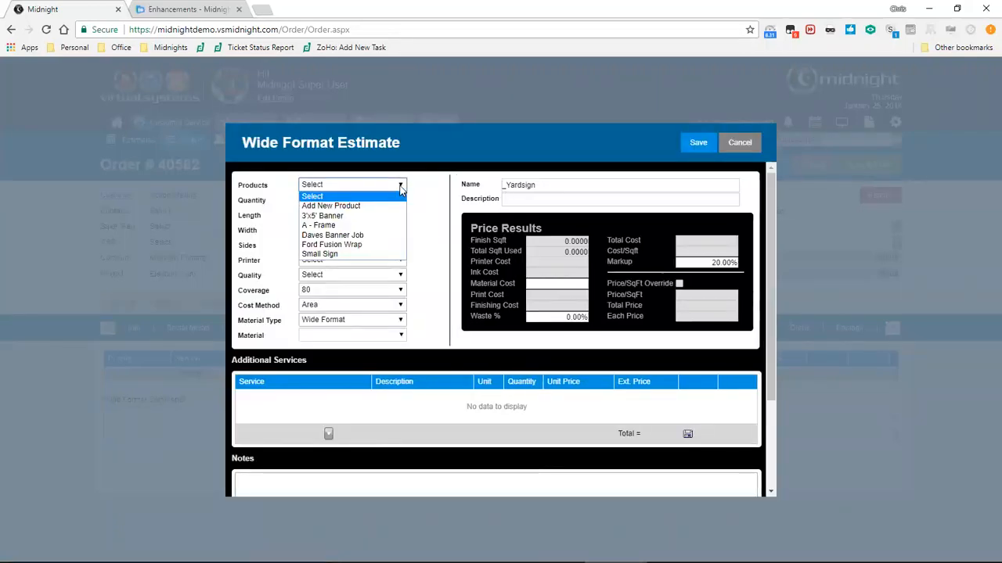
{"action": "left_click", "coordinate": [376, 227]}
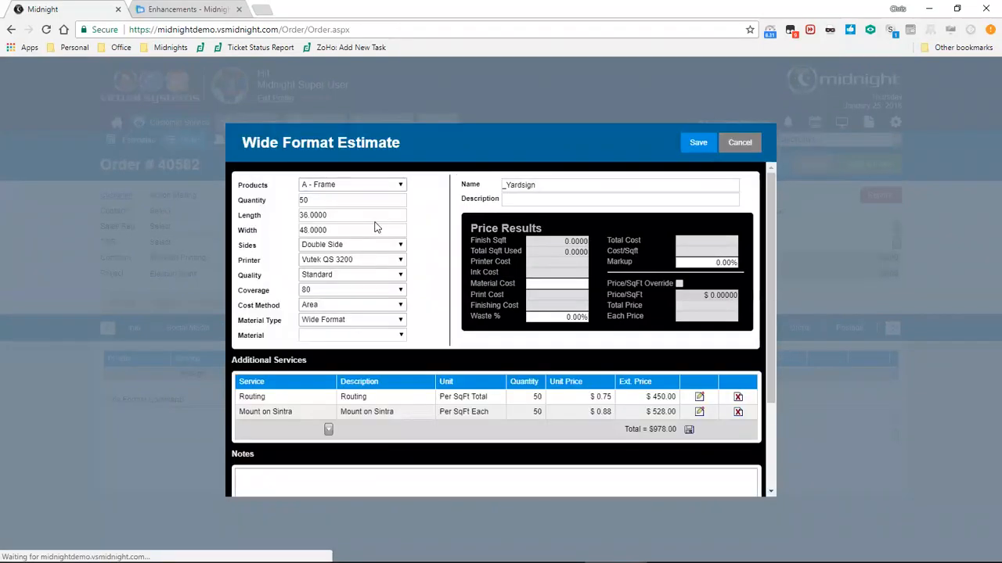
Check the Material Type and Printer options of the wide format estimate without changing them.
{"action": "left_click", "coordinate": [345, 327]}
{"action": "left_click", "coordinate": [346, 322]}
{"action": "left_click", "coordinate": [347, 266]}
{"action": "left_click", "coordinate": [346, 269]}
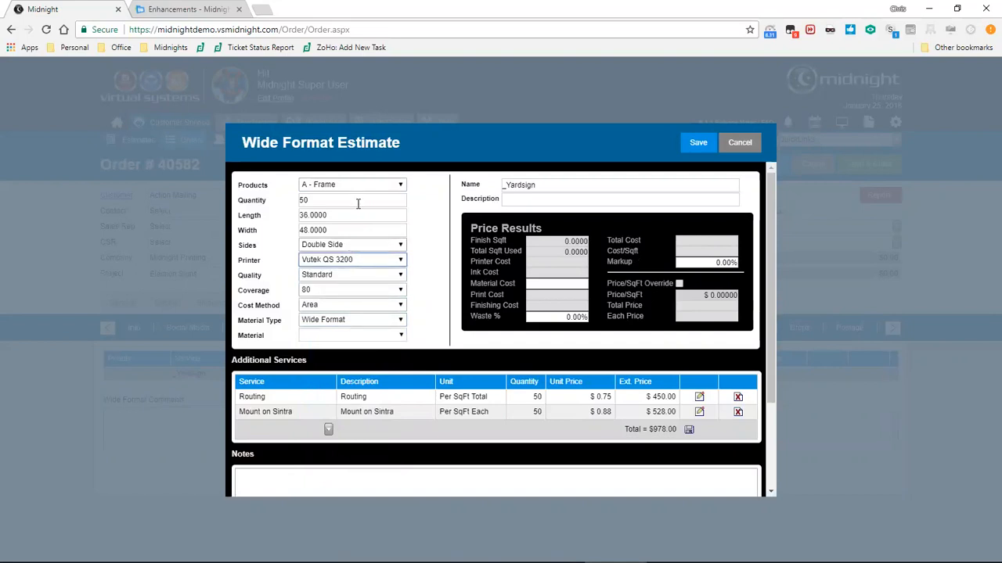
Set the estimate's material to Foamcore48x96 and save it to calculate the price results.
{"action": "left_click", "coordinate": [399, 336]}
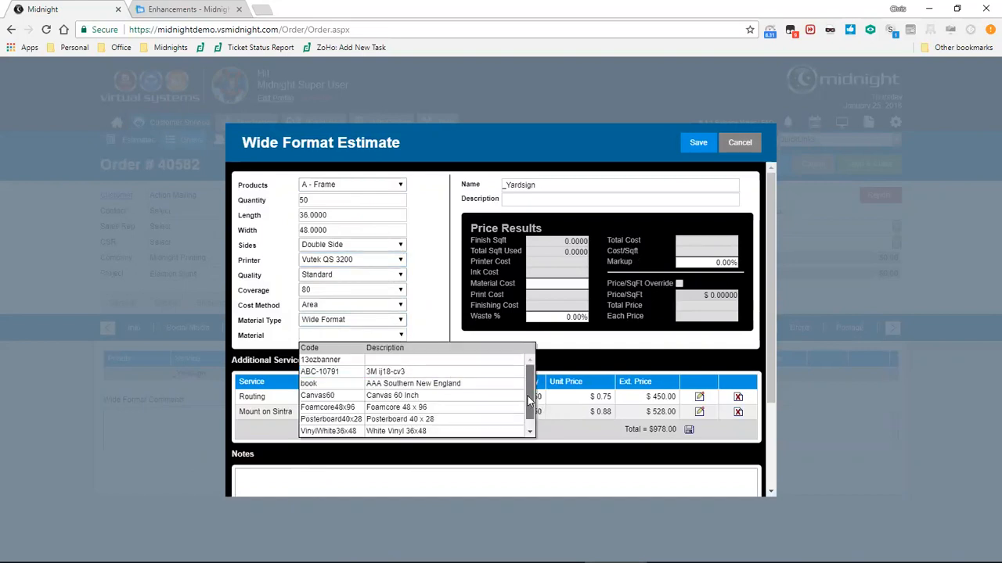
{"action": "scroll", "coordinate": [527, 396], "scroll_direction": "down", "scroll_amount": 1}
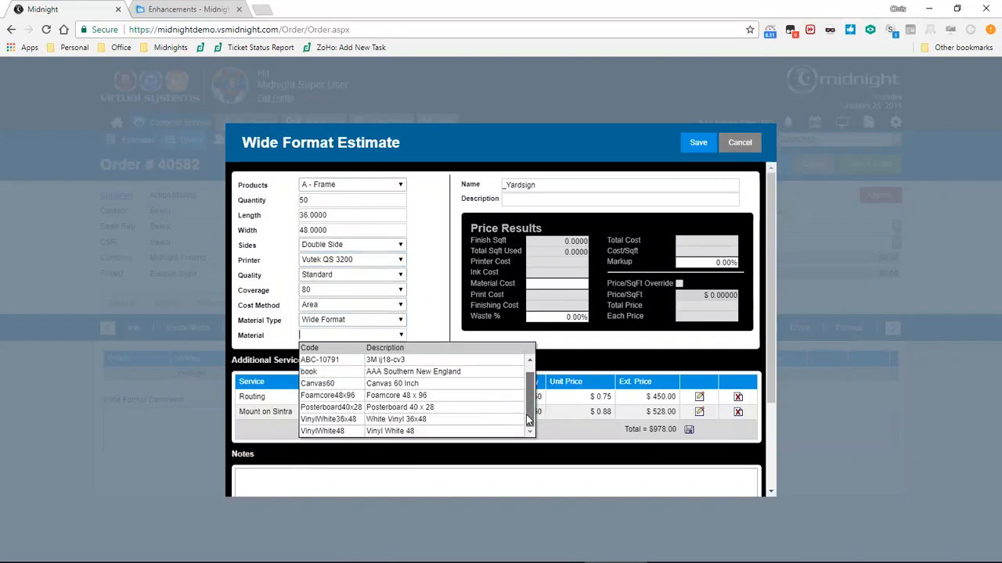
{"action": "left_click", "coordinate": [469, 400]}
{"action": "left_click", "coordinate": [429, 353]}
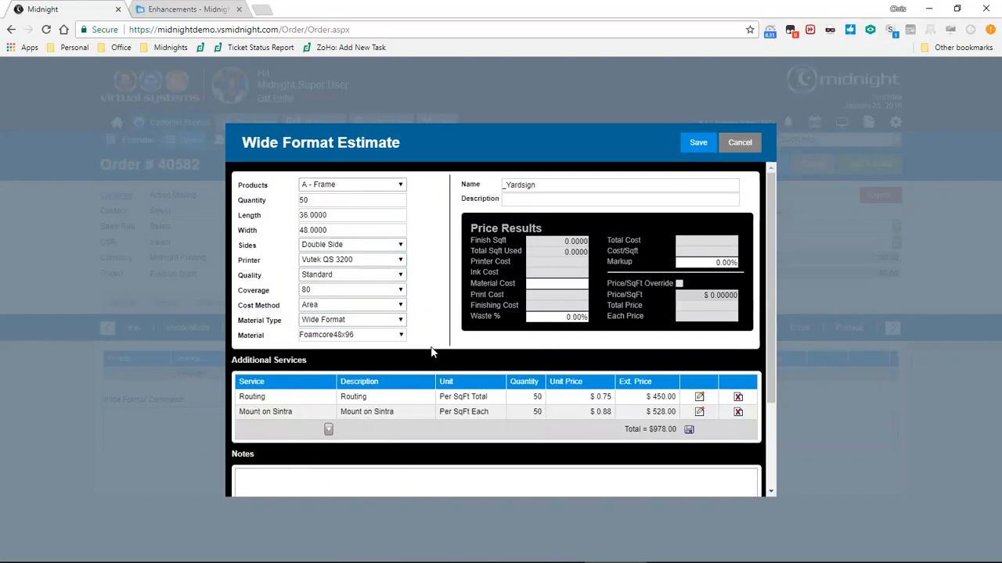
{"action": "left_click", "coordinate": [698, 144]}
{"action": "left_click_drag", "start_coordinate": [716, 199], "coordinate": [744, 214]}
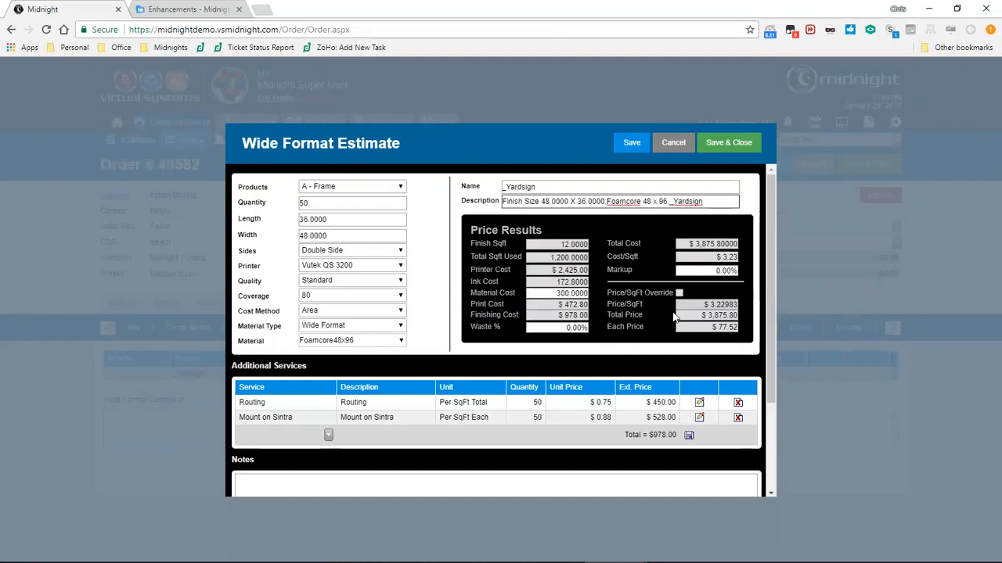
Set the markup to 20%, recalculate the price, and save and close the wide format estimate.
{"action": "left_click", "coordinate": [709, 271]}
{"action": "type", "text": "2"}
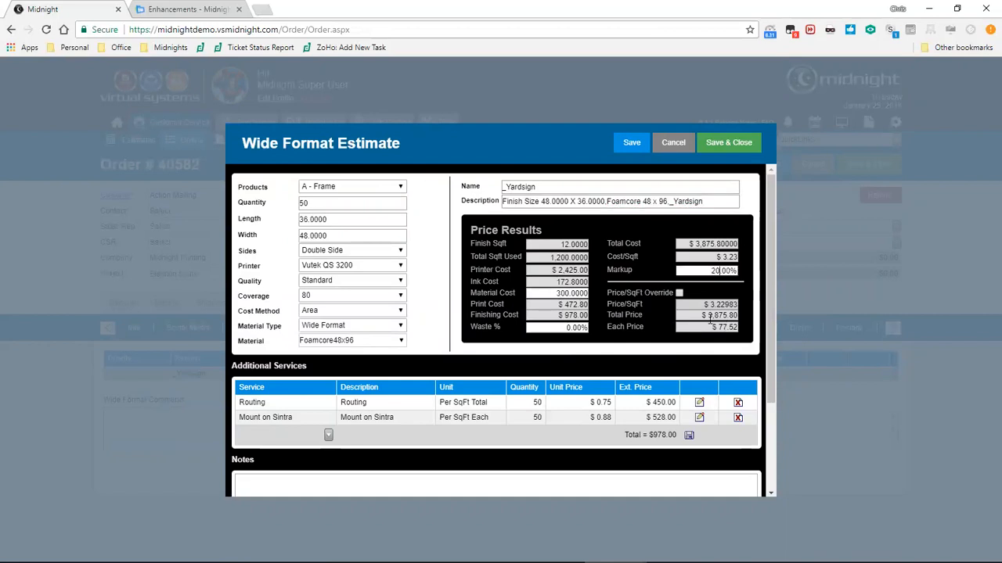
{"action": "left_click", "coordinate": [635, 146]}
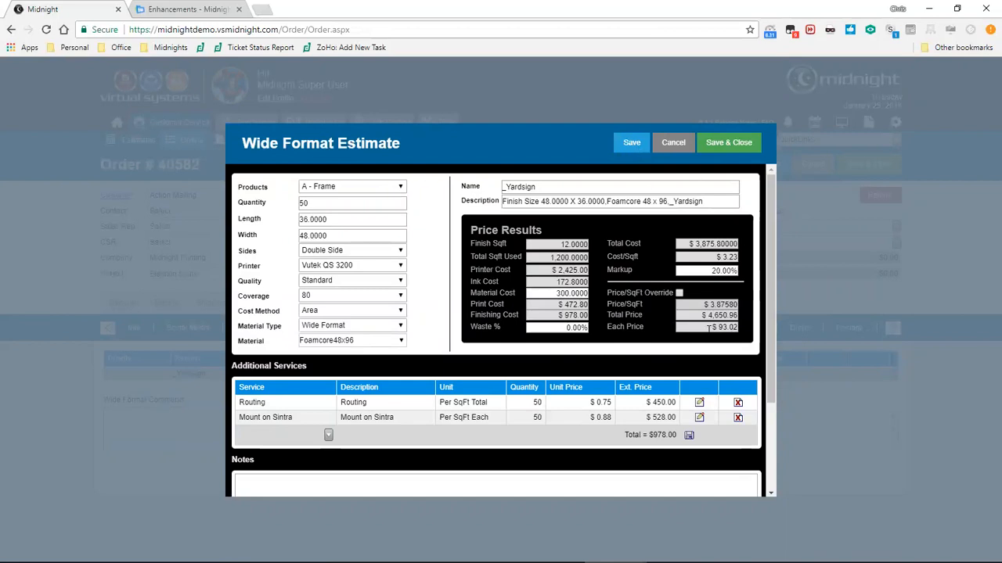
{"action": "mouse_move", "coordinate": [702, 327]}
{"action": "left_mouse_down"}
{"action": "mouse_move", "coordinate": [747, 331]}
{"action": "mouse_move", "coordinate": [745, 319]}
{"action": "mouse_move", "coordinate": [690, 318]}
{"action": "mouse_move", "coordinate": [697, 313]}
{"action": "left_mouse_up"}
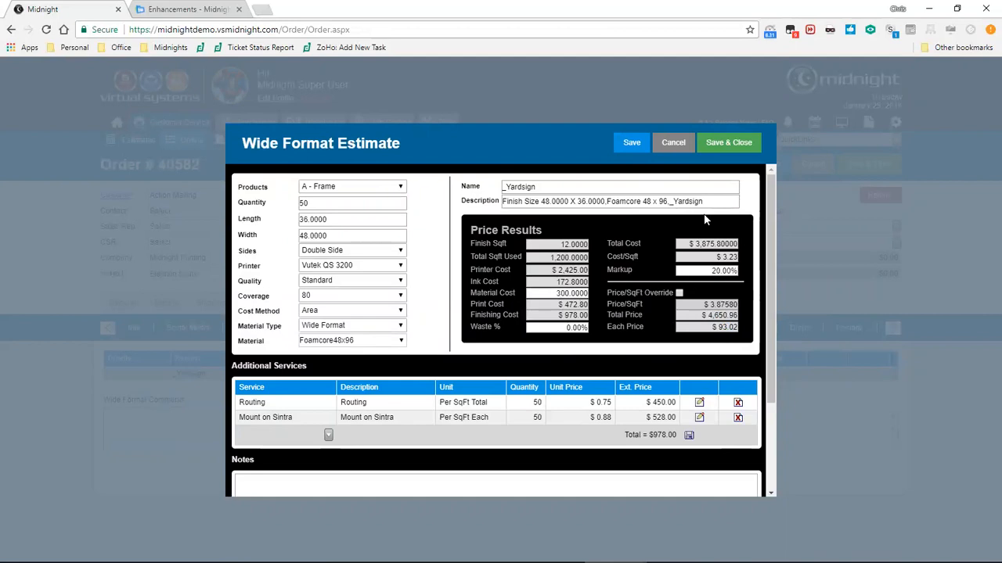
{"action": "left_click", "coordinate": [735, 143]}
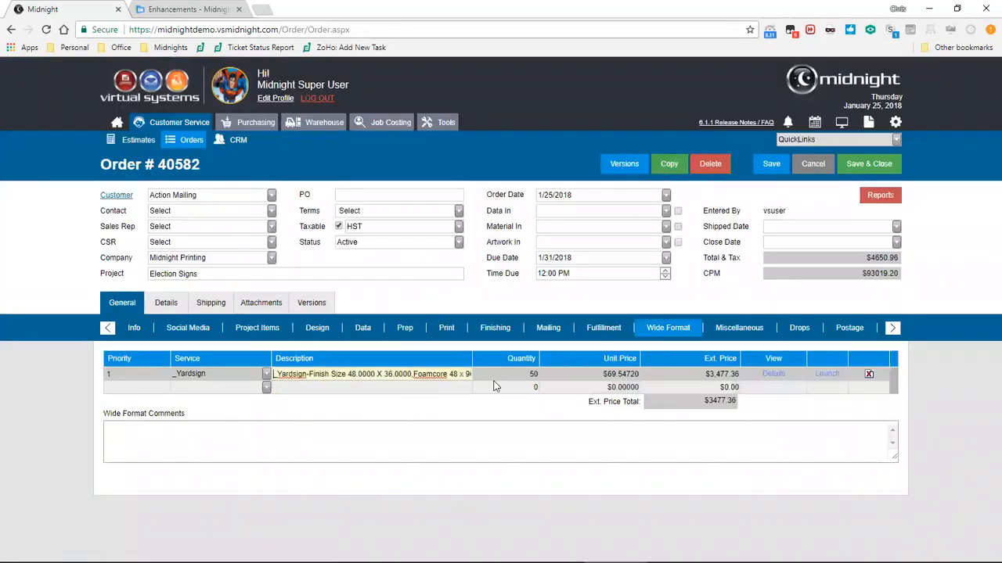
Review the descriptions of the Routing and Mount on Sintra services in the order's finishing section.
{"action": "left_click", "coordinate": [501, 329]}
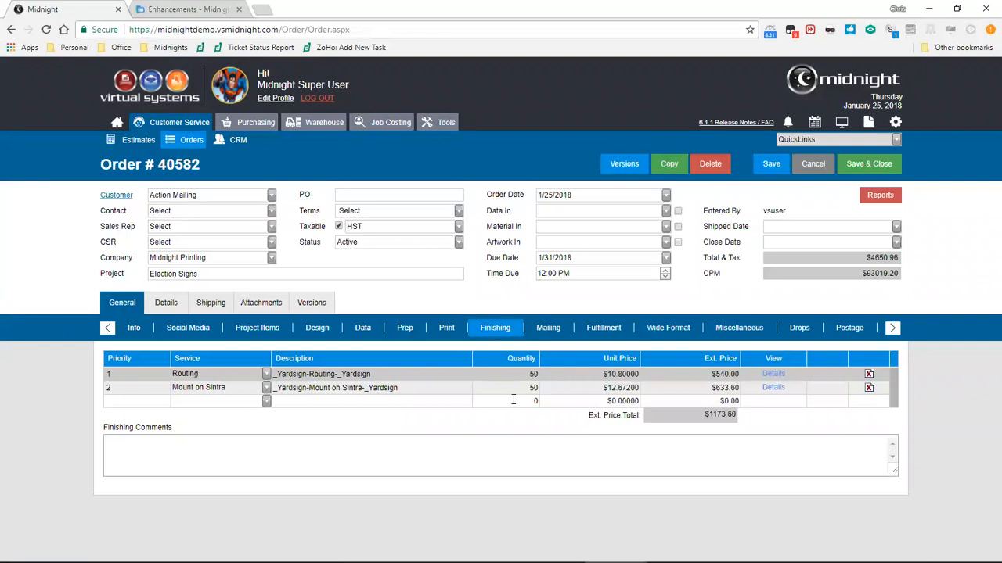
{"action": "left_click", "coordinate": [274, 374]}
{"action": "left_click_drag", "start_coordinate": [276, 374], "coordinate": [308, 374]}
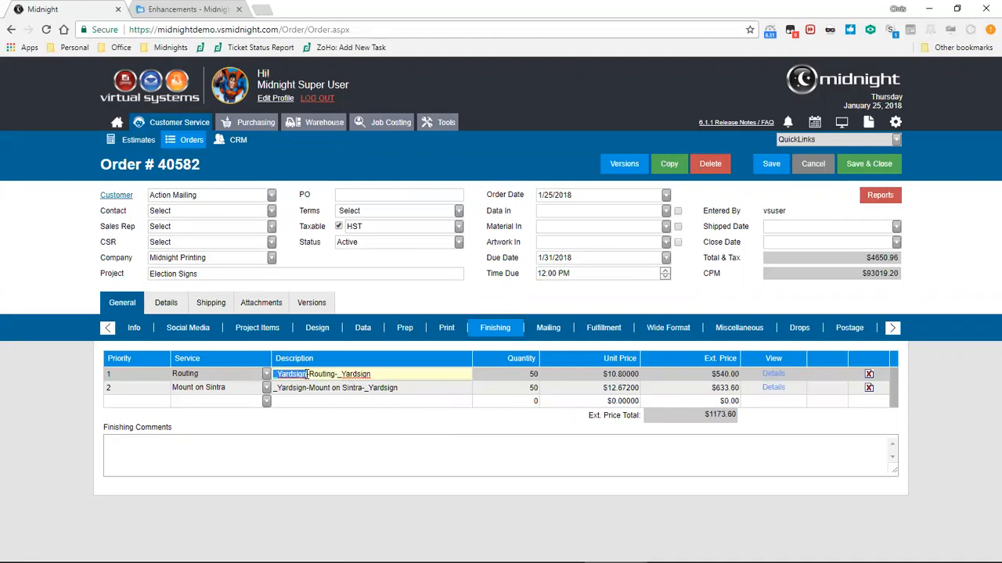
{"action": "left_click", "coordinate": [280, 392]}
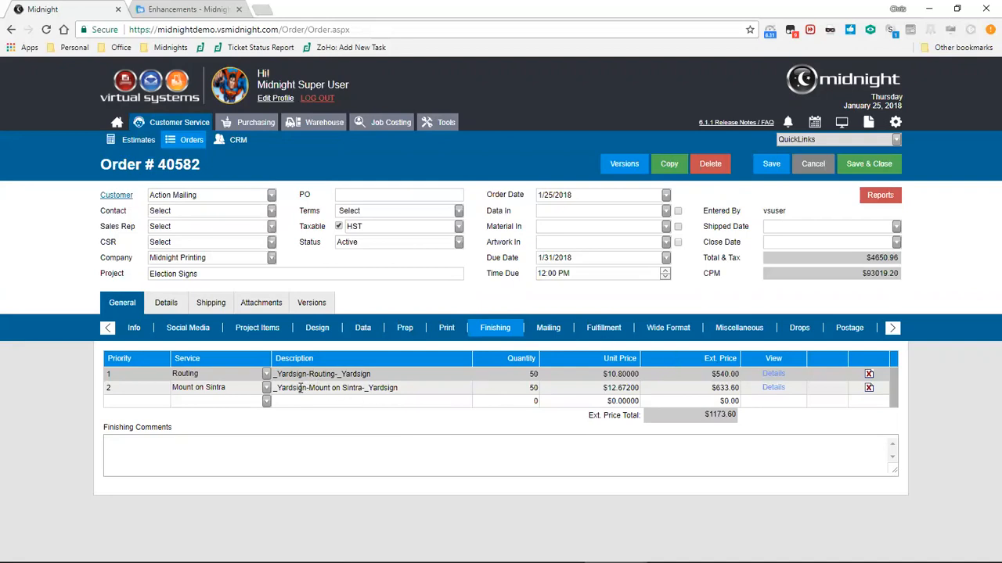
Reopen the yard sign's wide format estimate and shorten the finish size in its description to 48 X 36.
{"action": "left_click", "coordinate": [668, 333]}
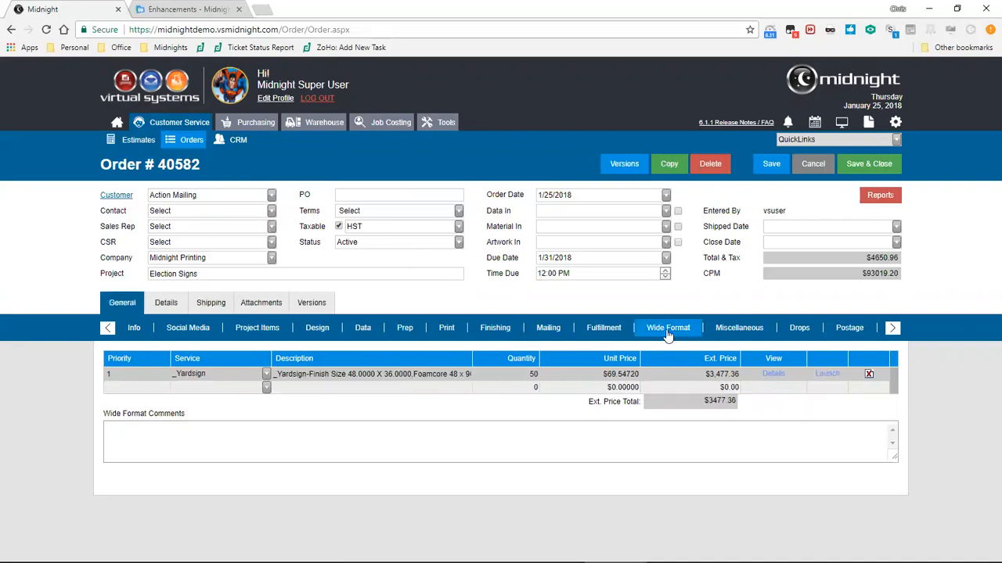
{"action": "left_click", "coordinate": [826, 375]}
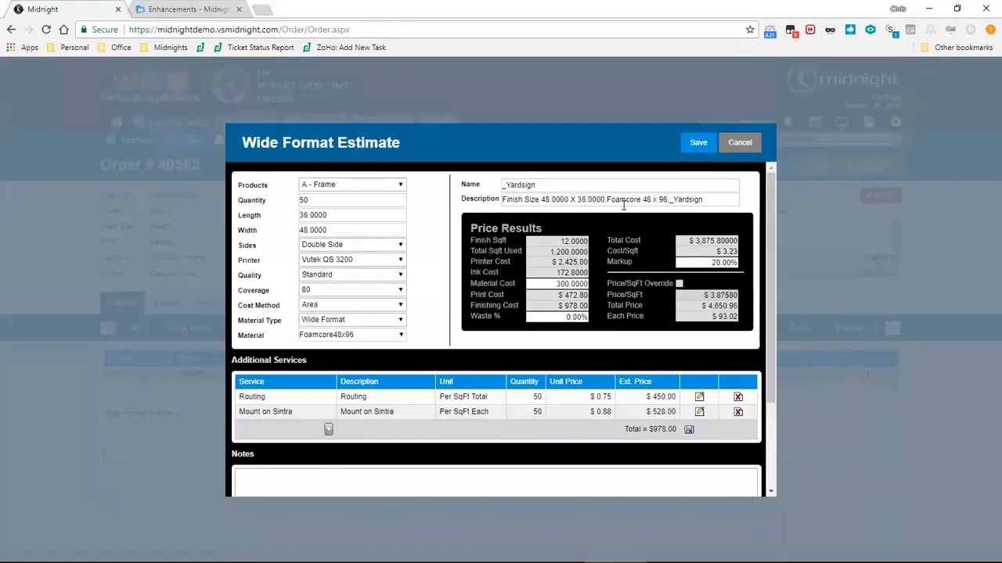
{"action": "left_click_drag", "start_coordinate": [605, 201], "coordinate": [588, 201]}
{"action": "key", "text": "BackSpace"}
{"action": "key", "text": "BackSpace"}
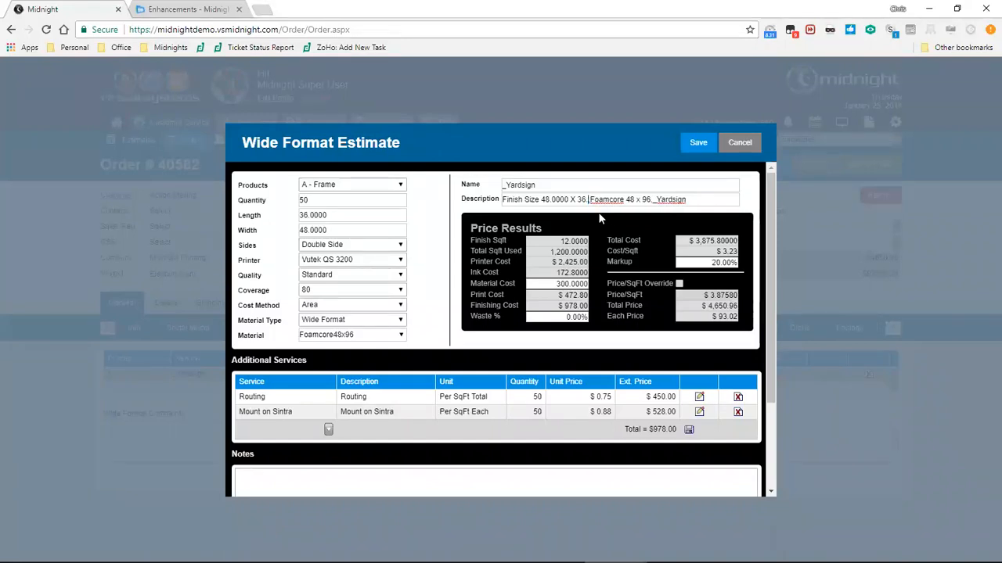
{"action": "key", "text": "BackSpace"}
{"action": "left_click_drag", "start_coordinate": [569, 200], "coordinate": [549, 199]}
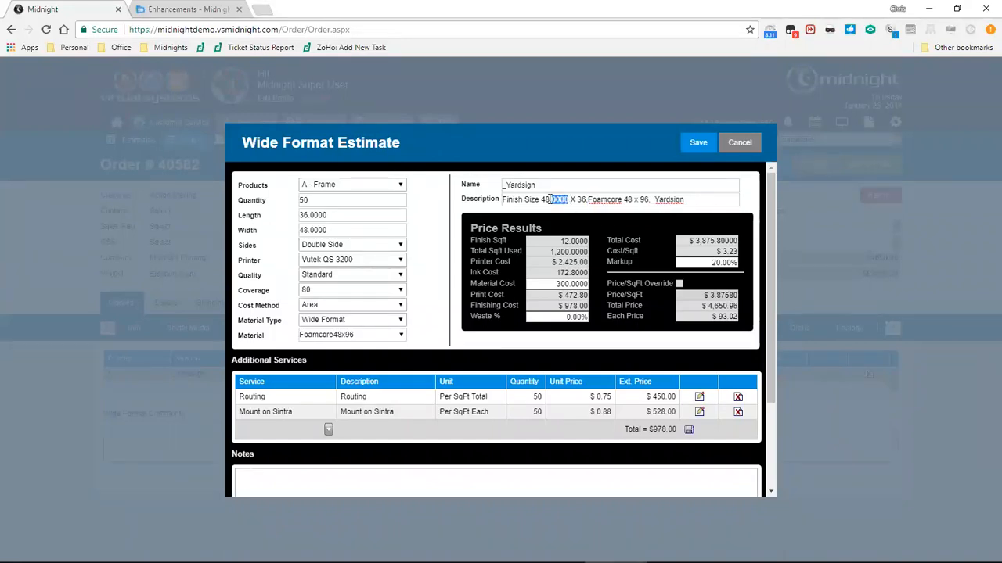
{"action": "key", "text": "BackSpace"}
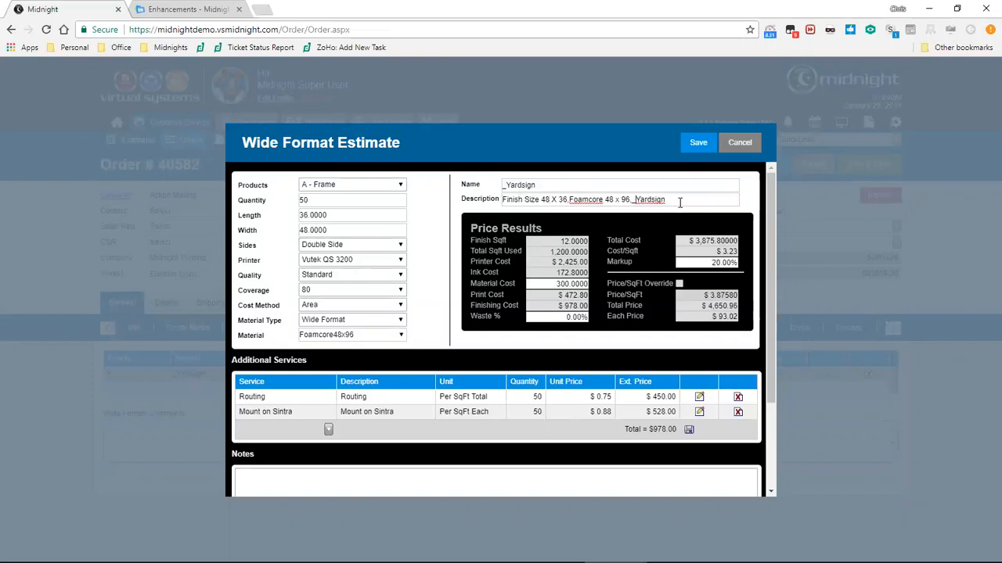
Replace the rest of the estimate's description so it reads "Finish Size 48 X 36 Yardsign".
{"action": "left_click_drag", "start_coordinate": [670, 201], "coordinate": [568, 201]}
{"action": "type", "text": "Yardgis"}
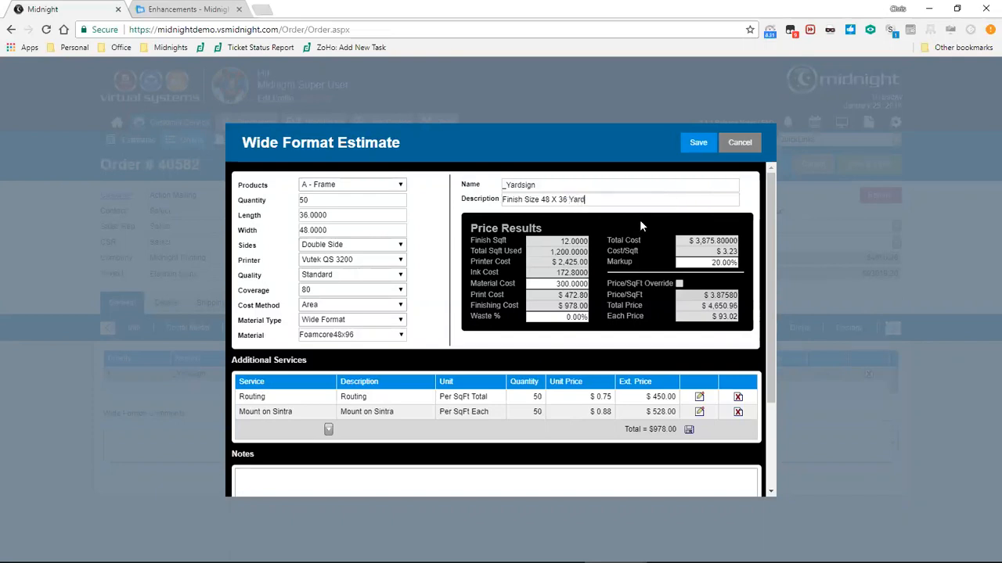
{"action": "key", "text": "BackSpace"}
{"action": "key", "text": "BackSpace"}
{"action": "key", "text": "BackSpace"}
{"action": "type", "text": "sign"}
Set the estimate's markup to 25%, recalculate the price, and save and close the wide format estimate.
{"action": "left_click_drag", "start_coordinate": [701, 263], "coordinate": [758, 267]}
{"action": "type", "text": "25"}
{"action": "left_click", "coordinate": [695, 144]}
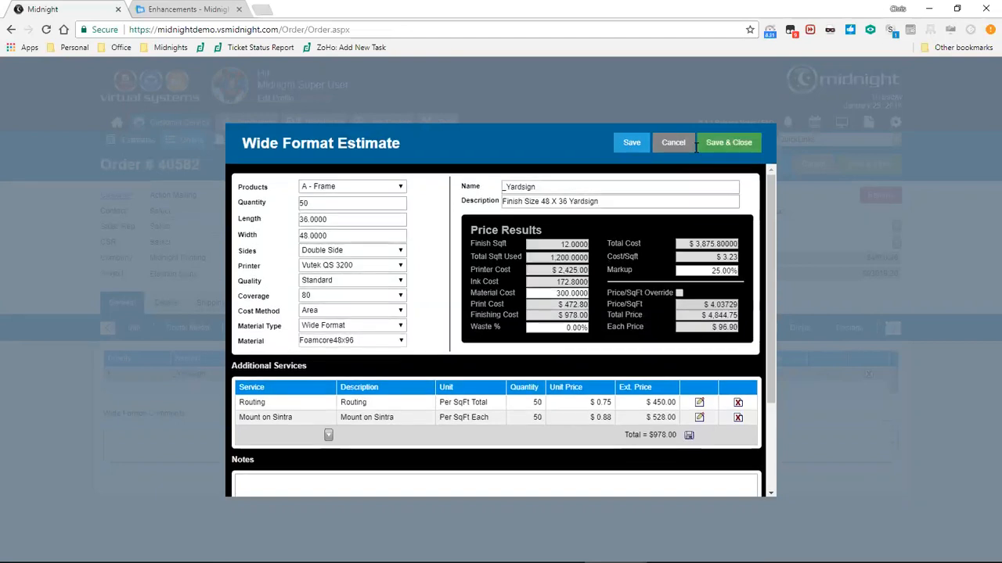
{"action": "left_click", "coordinate": [741, 146]}
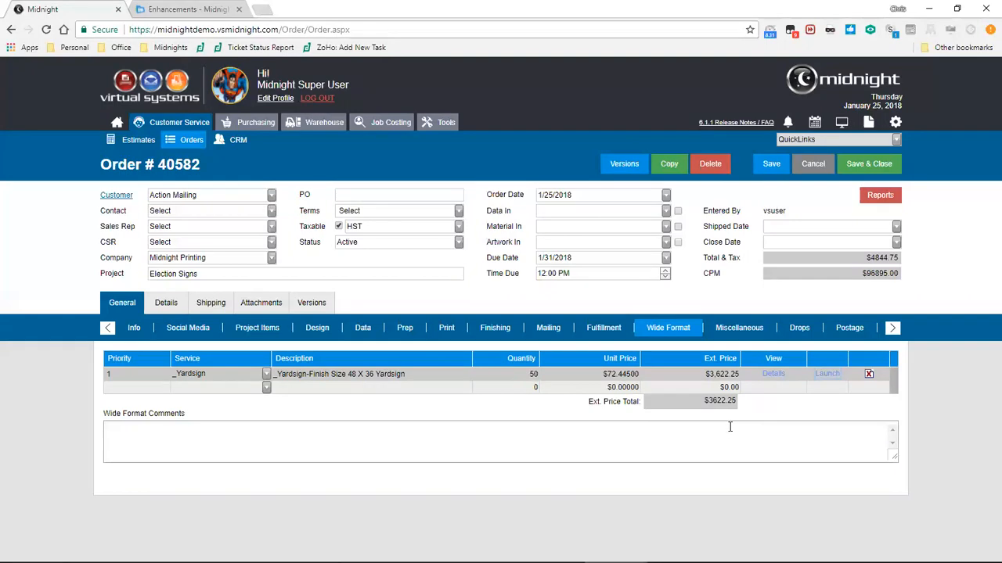
Review the Foamcore48x96 quantity needed and the Deduct option in the order's inventory section.
{"action": "left_click", "coordinate": [892, 328]}
{"action": "left_click", "coordinate": [876, 334]}
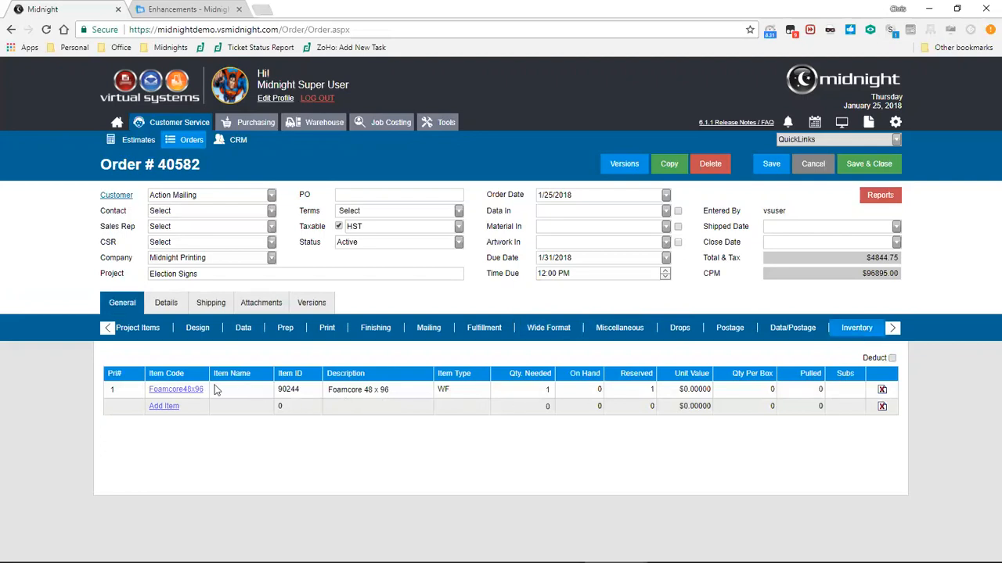
{"action": "left_click", "coordinate": [543, 389]}
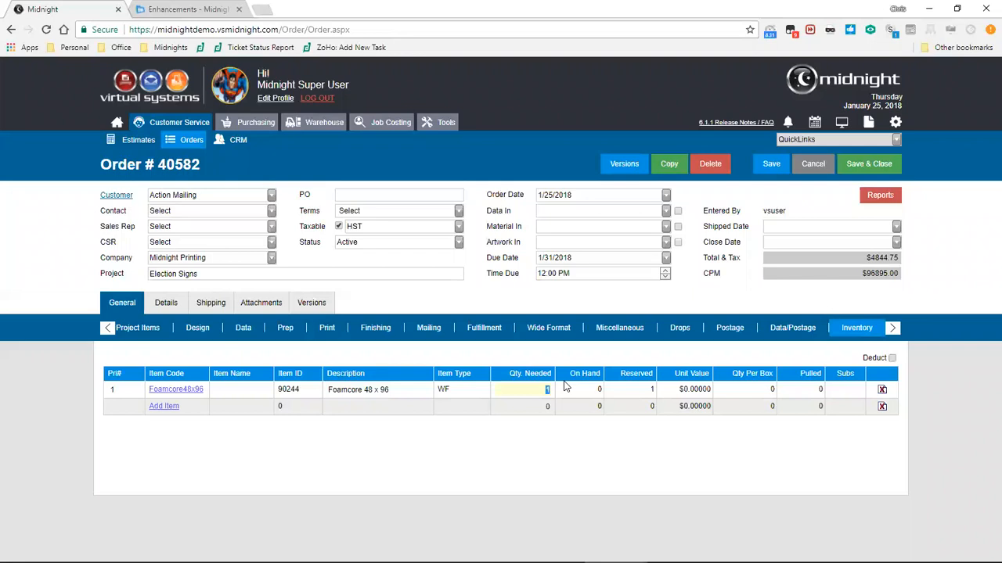
{"action": "left_click", "coordinate": [570, 453]}
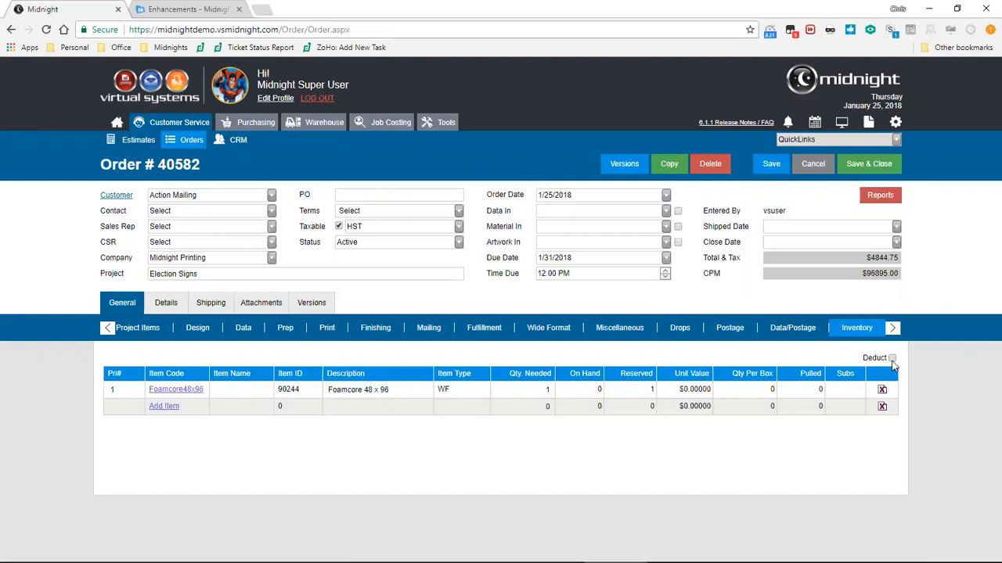
{"action": "mouse_move", "coordinate": [863, 359]}
{"action": "left_mouse_down"}
{"action": "mouse_move", "coordinate": [894, 362]}
{"action": "mouse_move", "coordinate": [865, 359]}
{"action": "left_mouse_up"}
Open the order's Work Order (advanced) report, enlarge its window, review the wide format and finishing pages, and close it.
{"action": "left_click", "coordinate": [878, 196]}
{"action": "left_click_drag", "start_coordinate": [892, 250], "coordinate": [926, 374]}
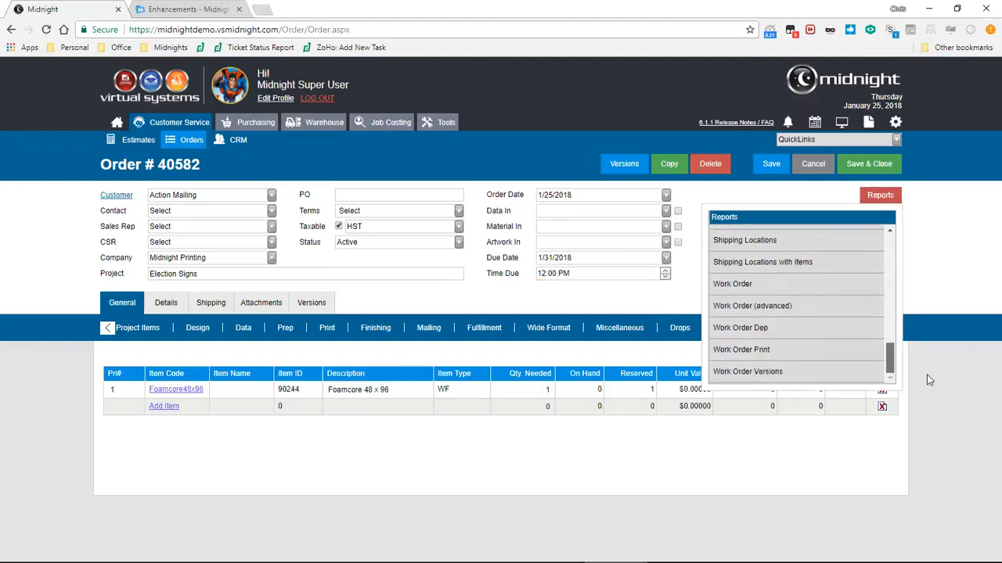
{"action": "left_click", "coordinate": [800, 313]}
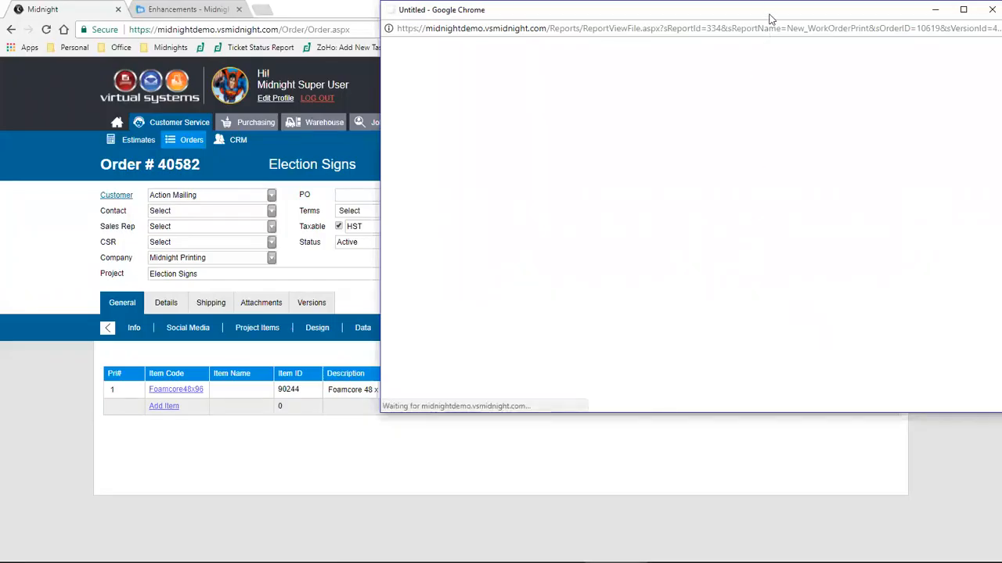
{"action": "left_click_drag", "start_coordinate": [762, 15], "coordinate": [753, 29]}
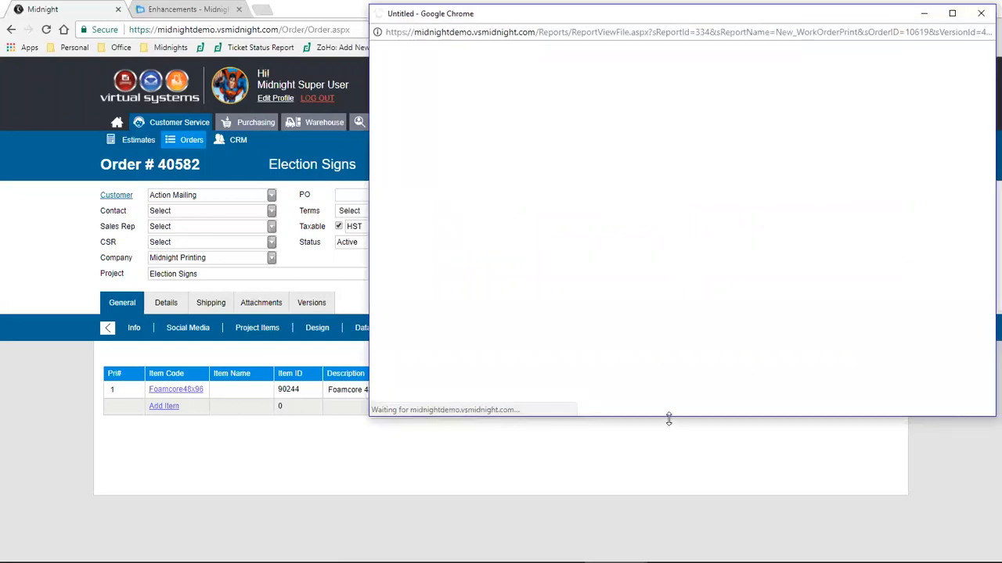
{"action": "left_click_drag", "start_coordinate": [668, 417], "coordinate": [668, 551]}
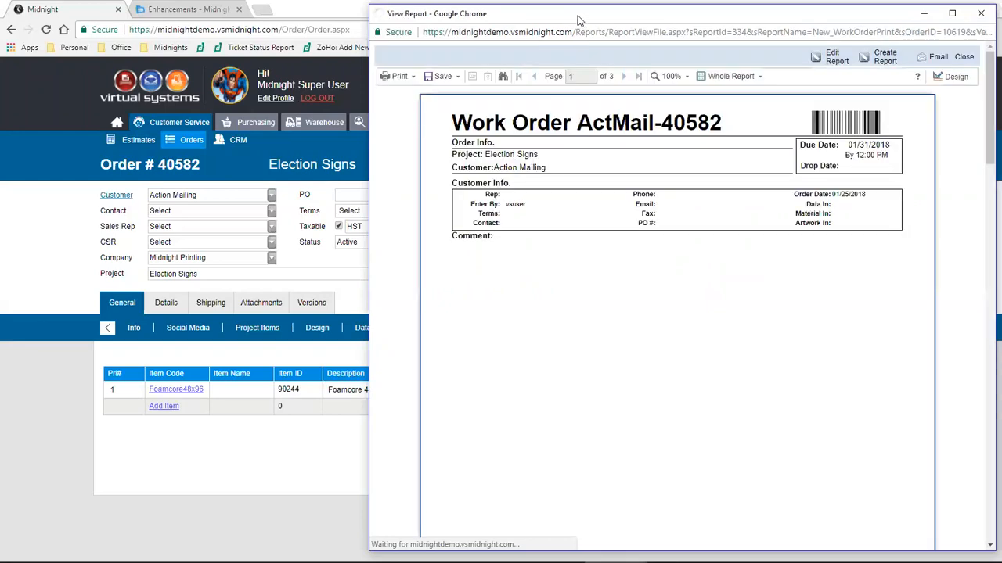
{"action": "scroll", "coordinate": [626, 141], "scroll_direction": "down", "scroll_amount": 5}
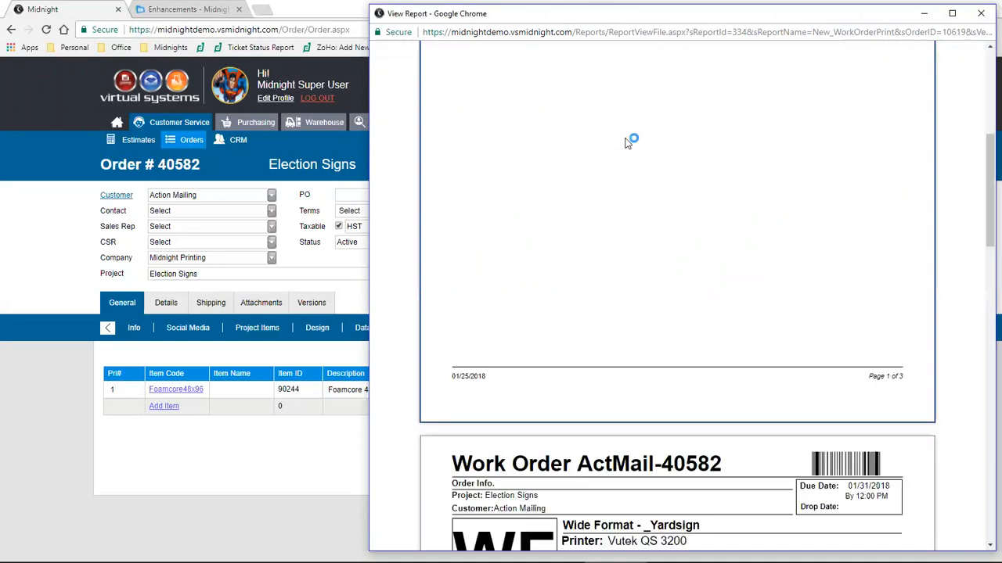
{"action": "scroll", "coordinate": [626, 141], "scroll_direction": "down", "scroll_amount": 4}
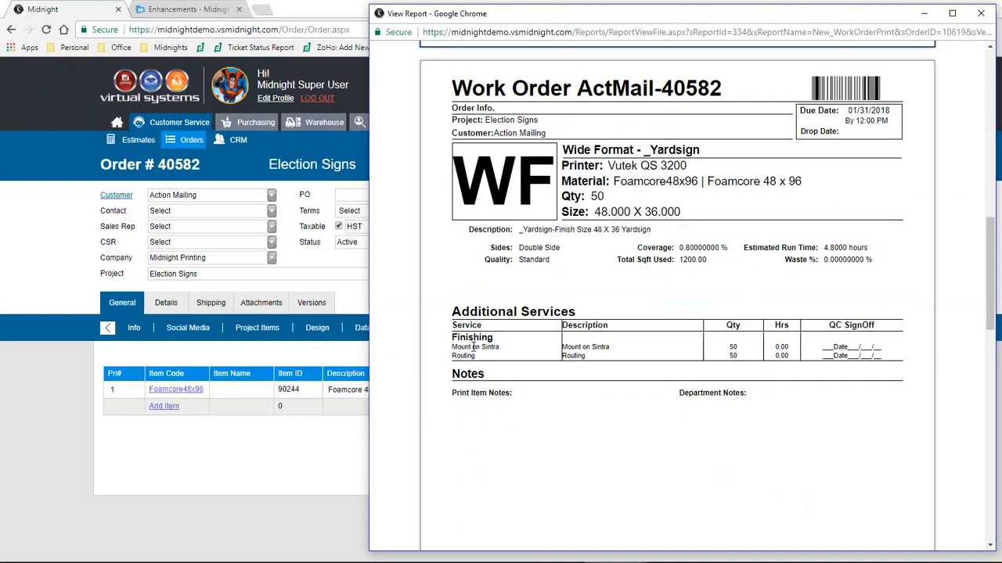
{"action": "left_click_drag", "start_coordinate": [989, 262], "coordinate": [981, 427]}
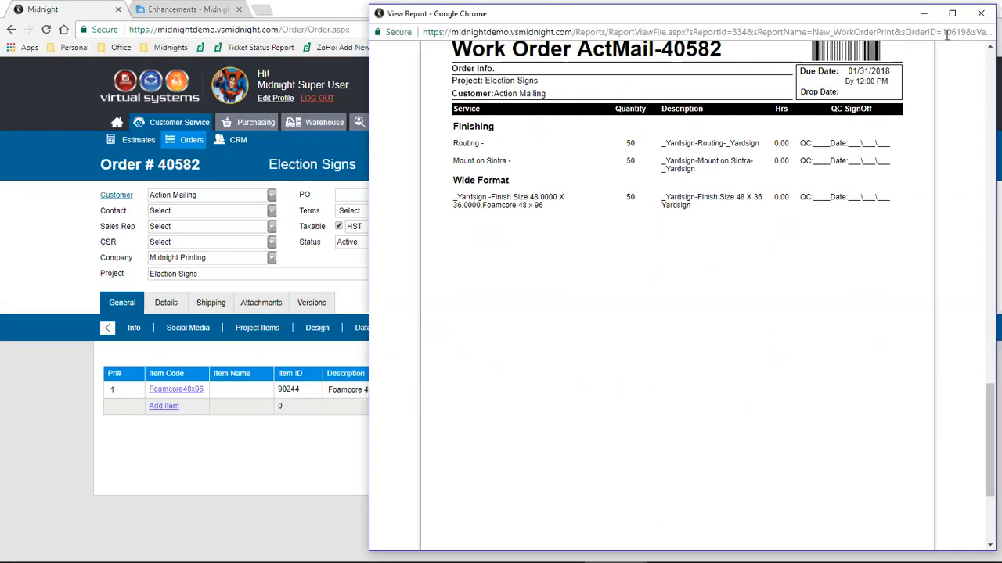
{"action": "left_click", "coordinate": [977, 16]}
Open the standard Work Order report, review its wide format production details, services and required material, and close it.
{"action": "left_click", "coordinate": [880, 195]}
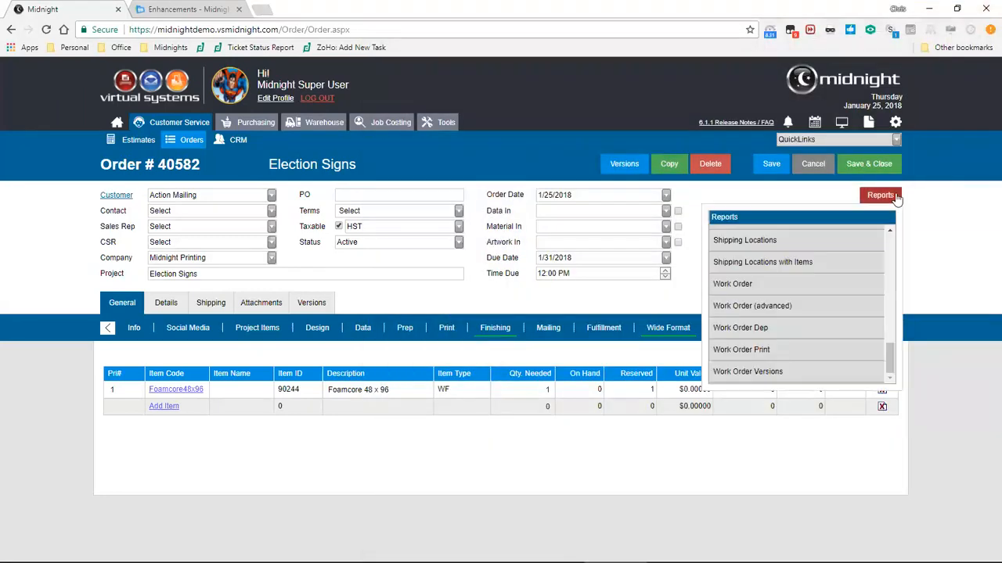
{"action": "left_click", "coordinate": [837, 287]}
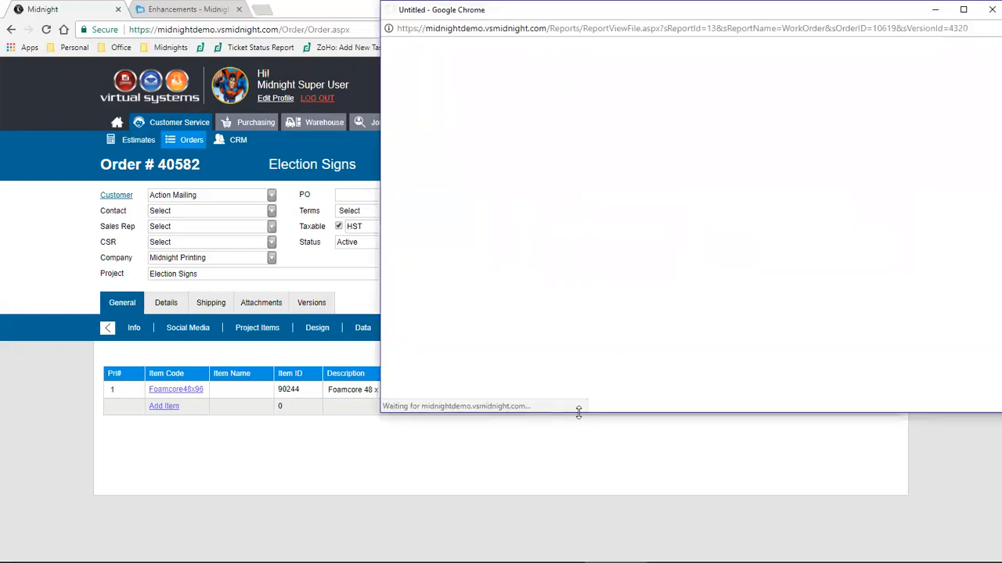
{"action": "left_click_drag", "start_coordinate": [578, 413], "coordinate": [579, 539]}
{"action": "left_click_drag", "start_coordinate": [638, 14], "coordinate": [624, 17]}
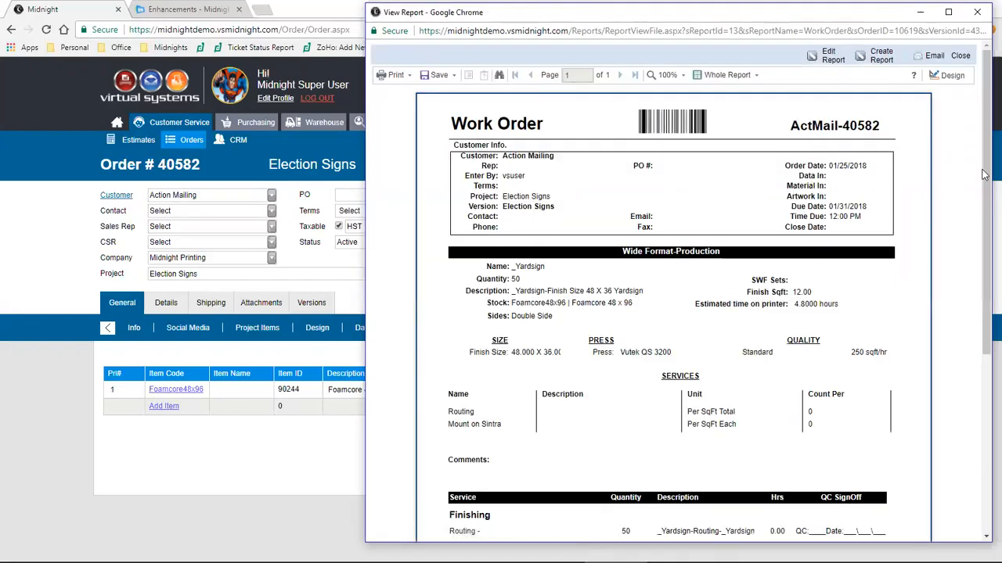
{"action": "scroll", "coordinate": [449, 232], "scroll_direction": "down", "scroll_amount": 1}
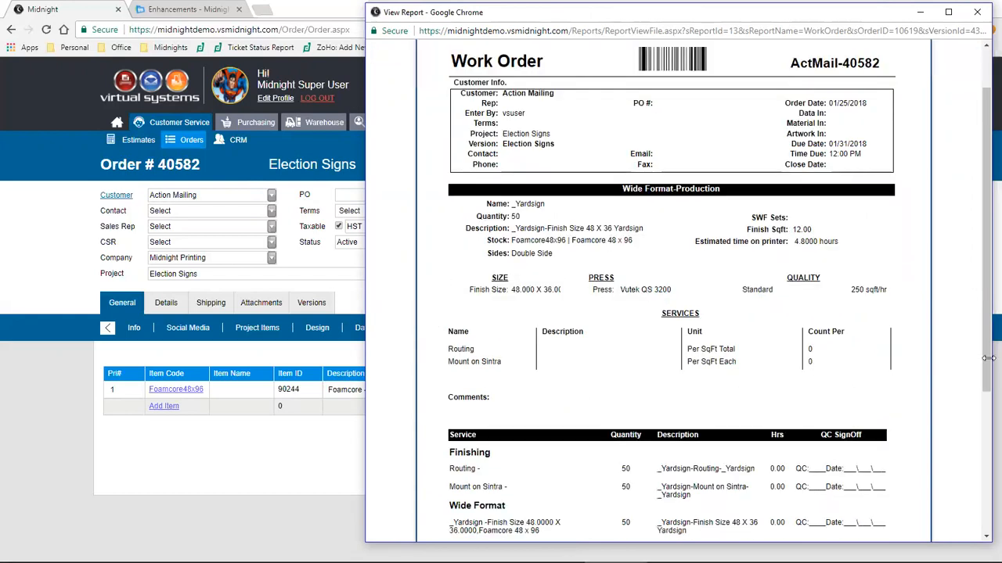
{"action": "scroll", "coordinate": [626, 118], "scroll_direction": "up", "scroll_amount": 1}
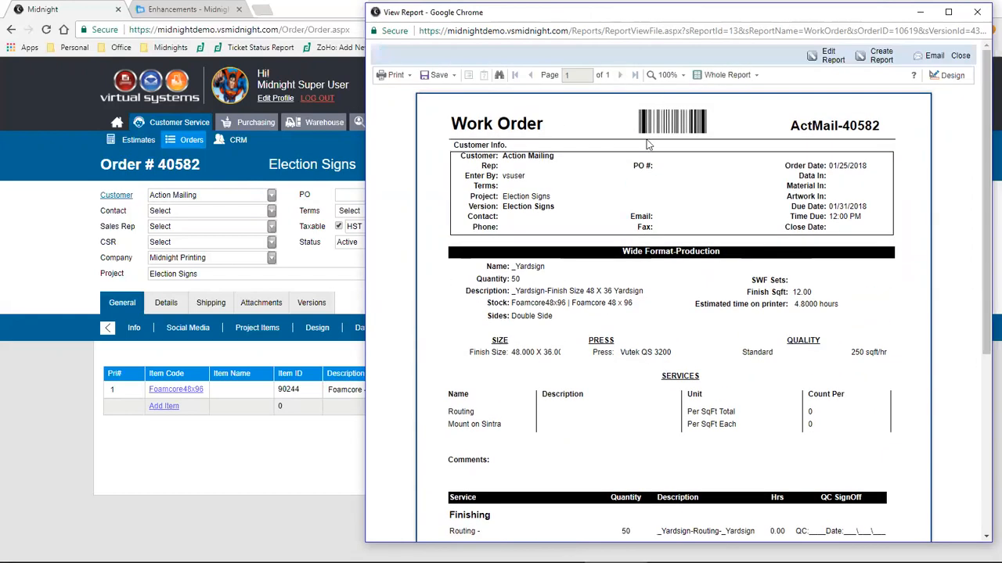
{"action": "scroll", "coordinate": [649, 148], "scroll_direction": "down", "scroll_amount": 4}
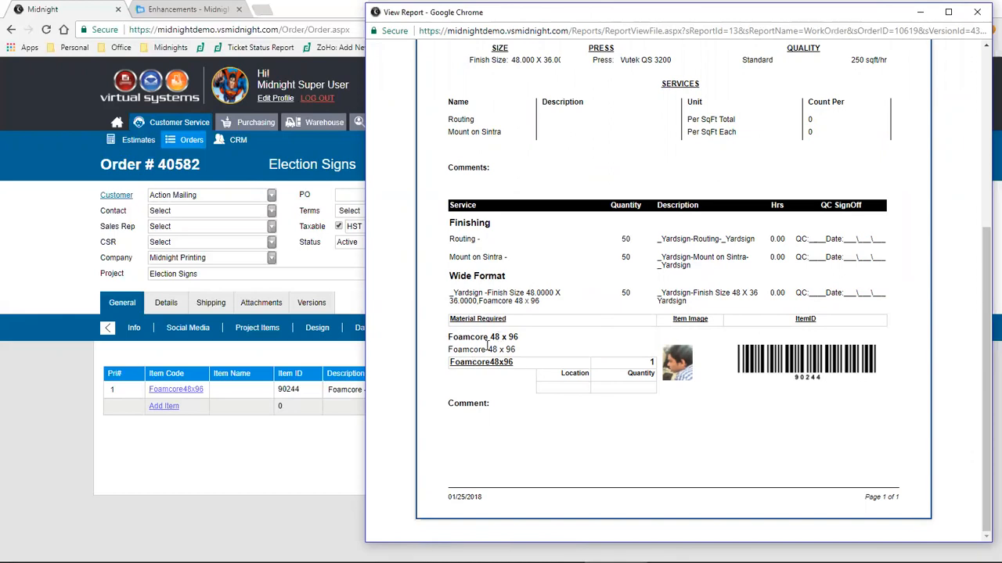
{"action": "scroll", "coordinate": [487, 345], "scroll_direction": "up", "scroll_amount": 10}
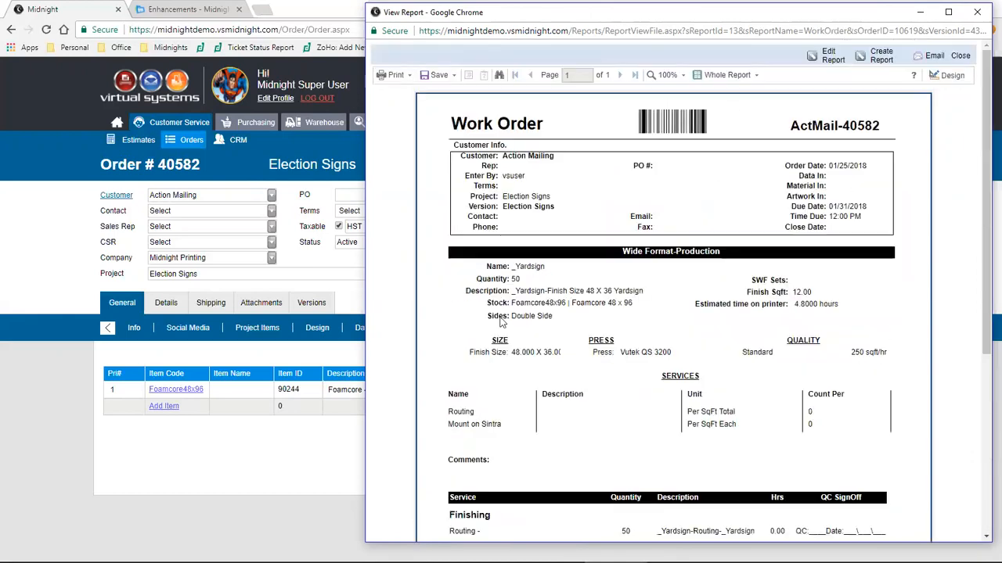
{"action": "left_click", "coordinate": [977, 12]}
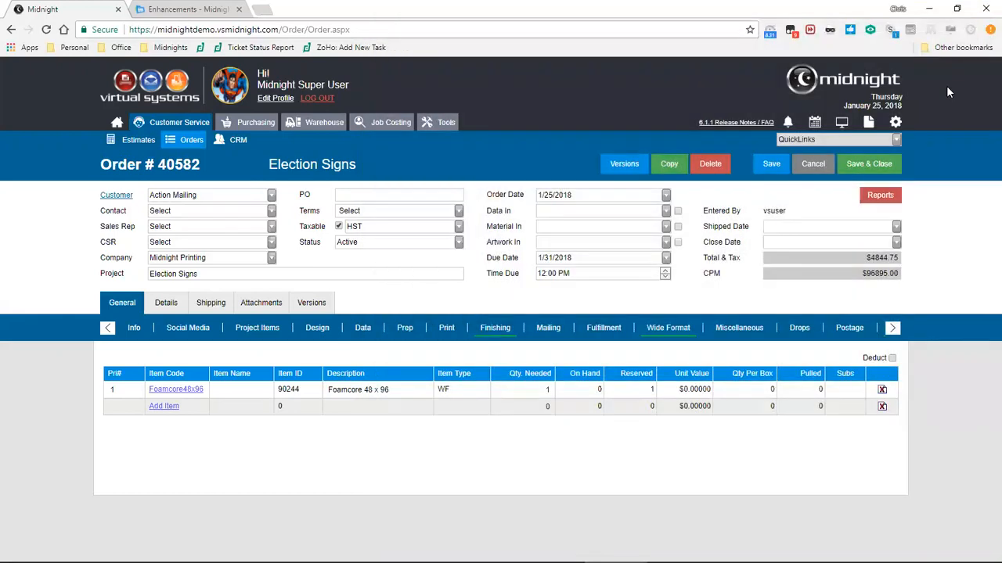
Open the order's Invoice Price report, review the finishing and wide format line prices, and close it.
{"action": "left_click", "coordinate": [892, 197]}
{"action": "left_click_drag", "start_coordinate": [889, 364], "coordinate": [889, 277]}
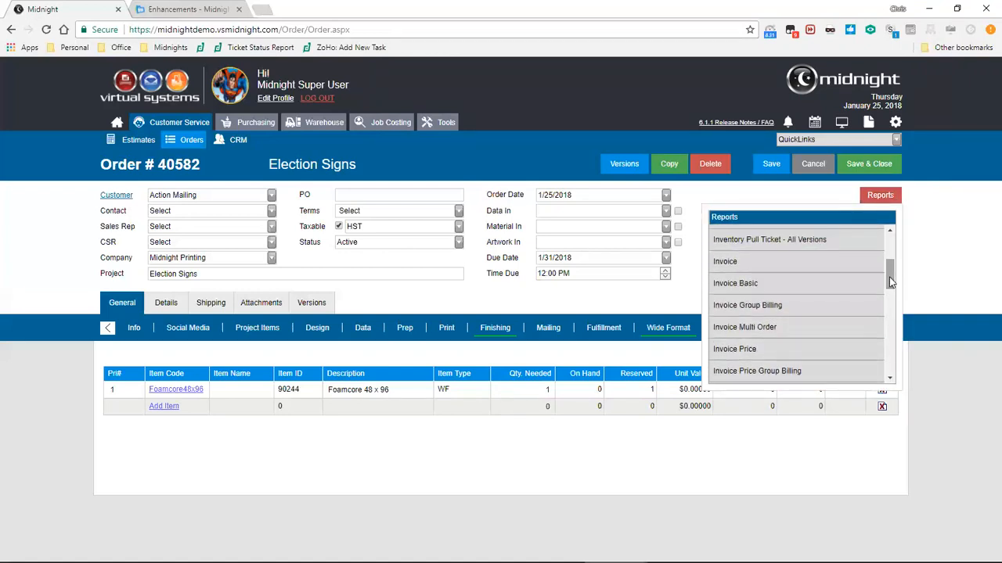
{"action": "left_click", "coordinate": [821, 358]}
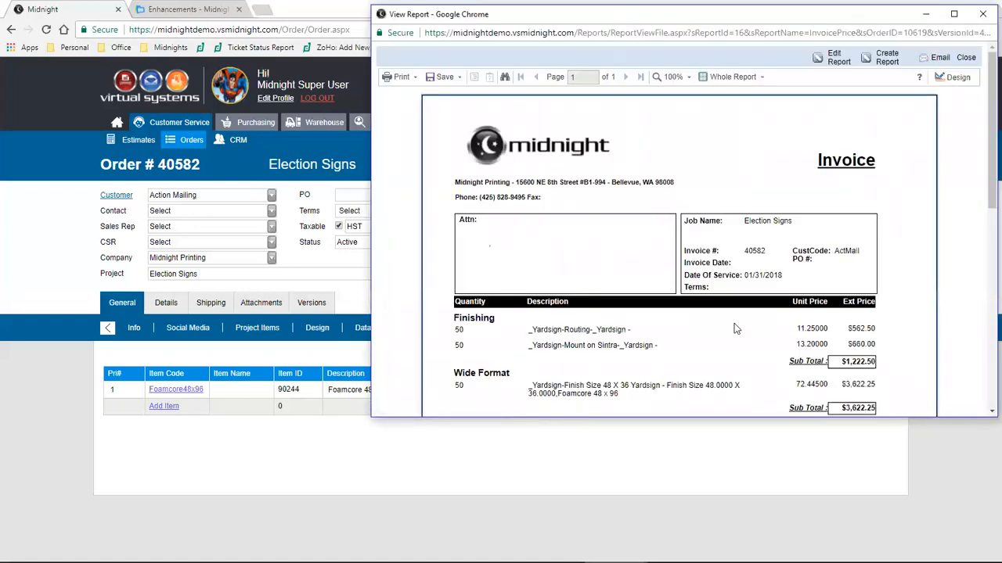
{"action": "scroll", "coordinate": [734, 329], "scroll_direction": "down", "scroll_amount": 1}
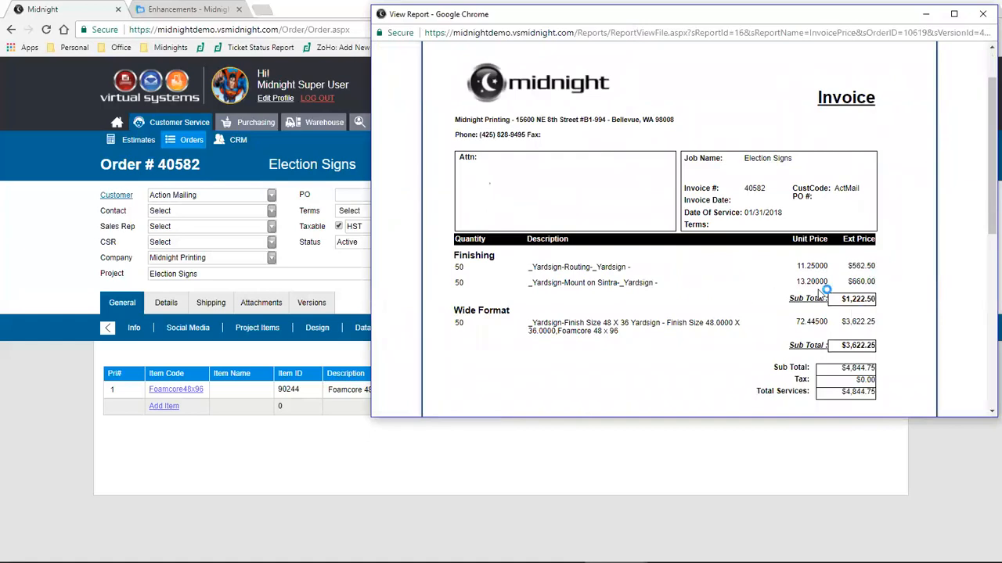
{"action": "left_click", "coordinate": [982, 14]}
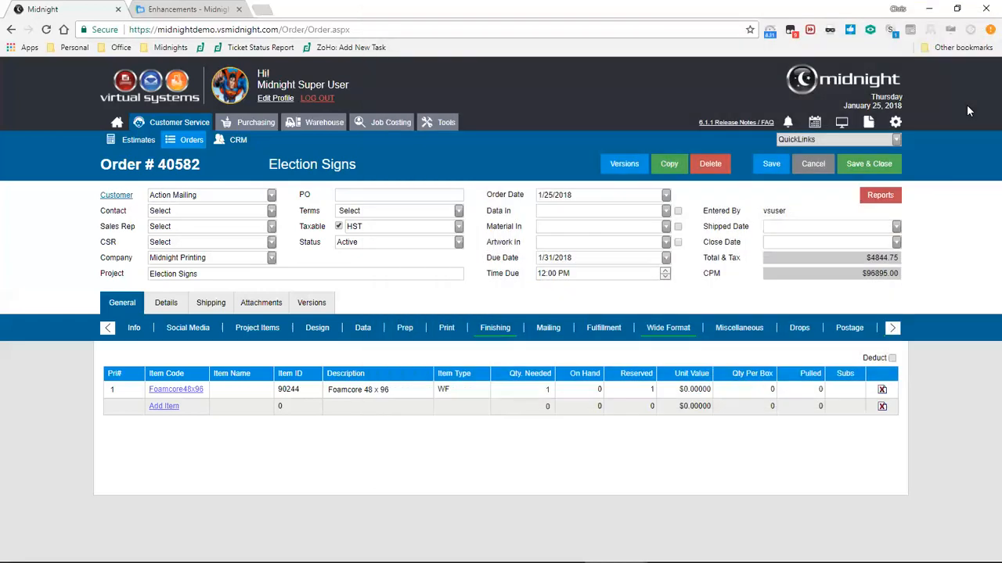
Open the order's Invoice Print report, check its subtotal, and close it.
{"action": "left_click", "coordinate": [889, 197]}
{"action": "left_click_drag", "start_coordinate": [887, 250], "coordinate": [889, 294]}
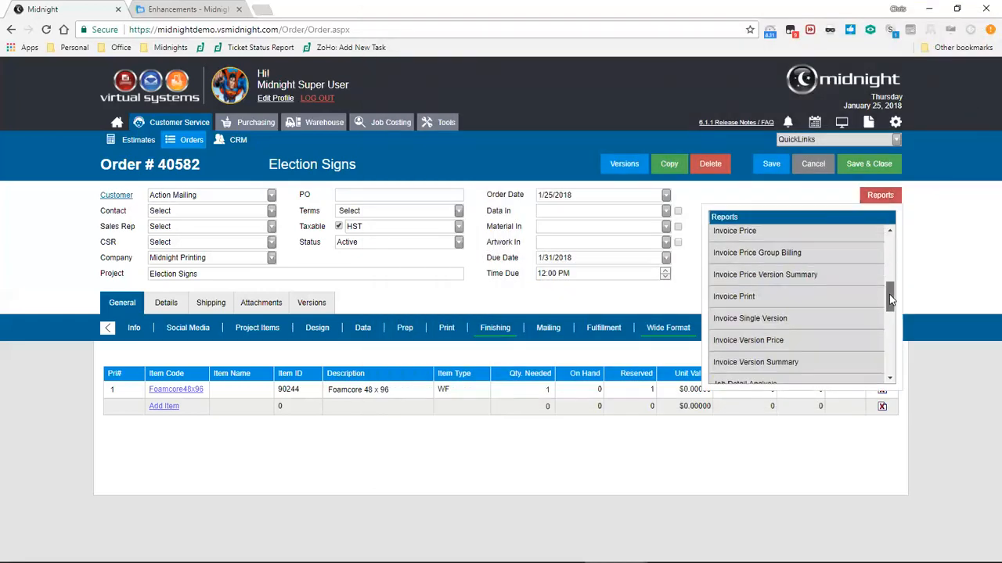
{"action": "left_click", "coordinate": [822, 298]}
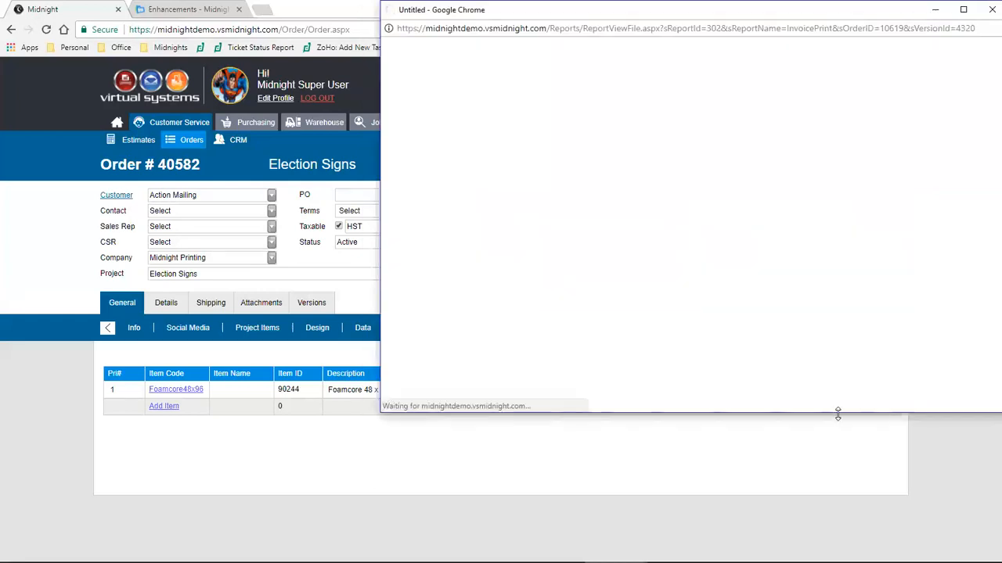
{"action": "left_click_drag", "start_coordinate": [838, 414], "coordinate": [823, 516]}
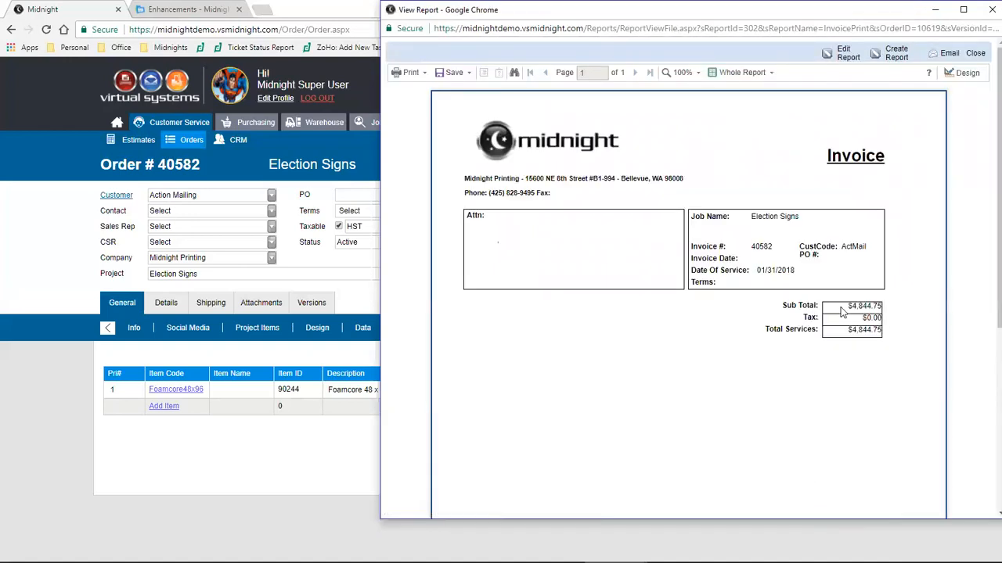
{"action": "left_click_drag", "start_coordinate": [848, 306], "coordinate": [881, 306]}
{"action": "left_click", "coordinate": [975, 55]}
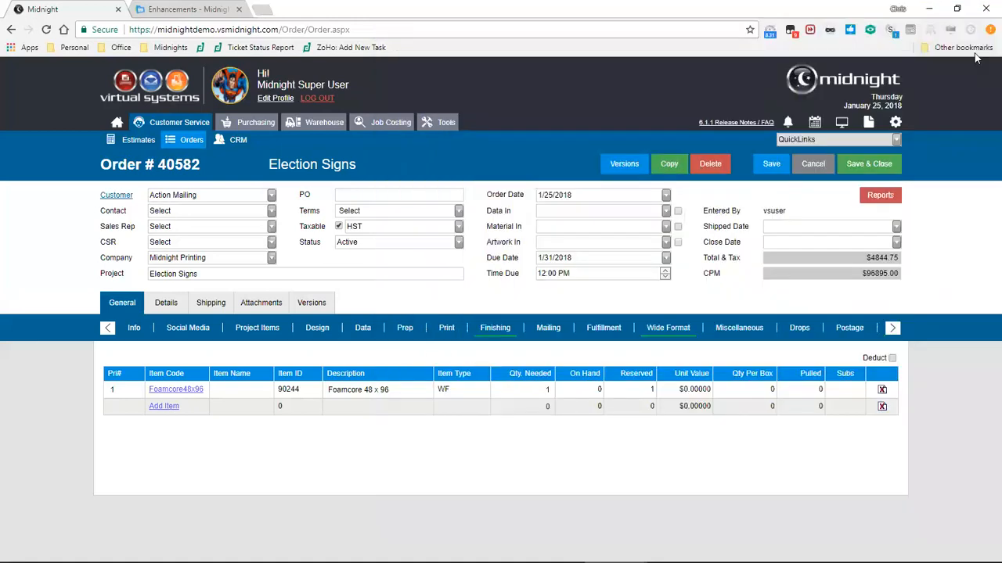
Create one Group Billing grouping for the order, described as Yardsigns with a quantity of 50.
{"action": "left_click", "coordinate": [897, 139]}
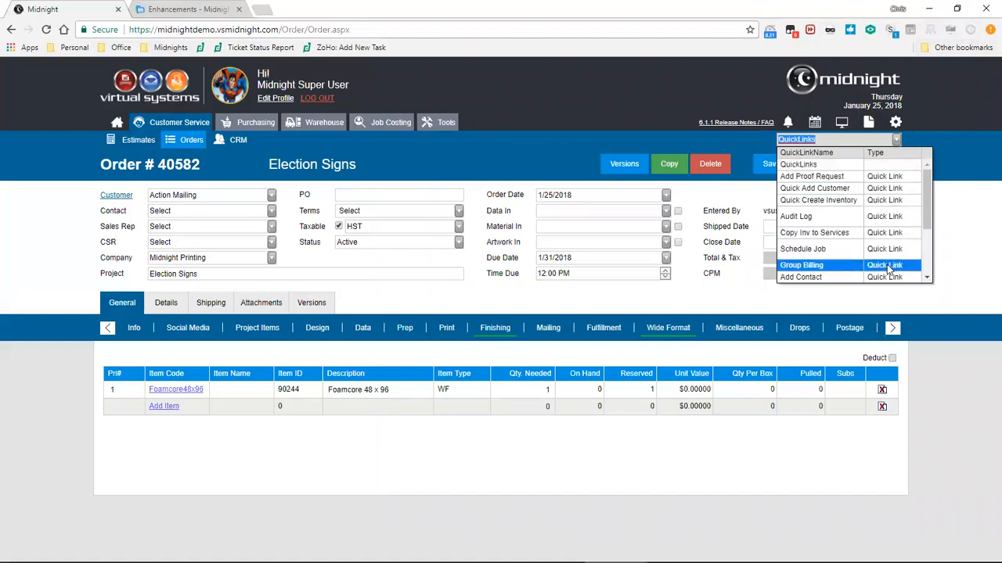
{"action": "left_click", "coordinate": [884, 266]}
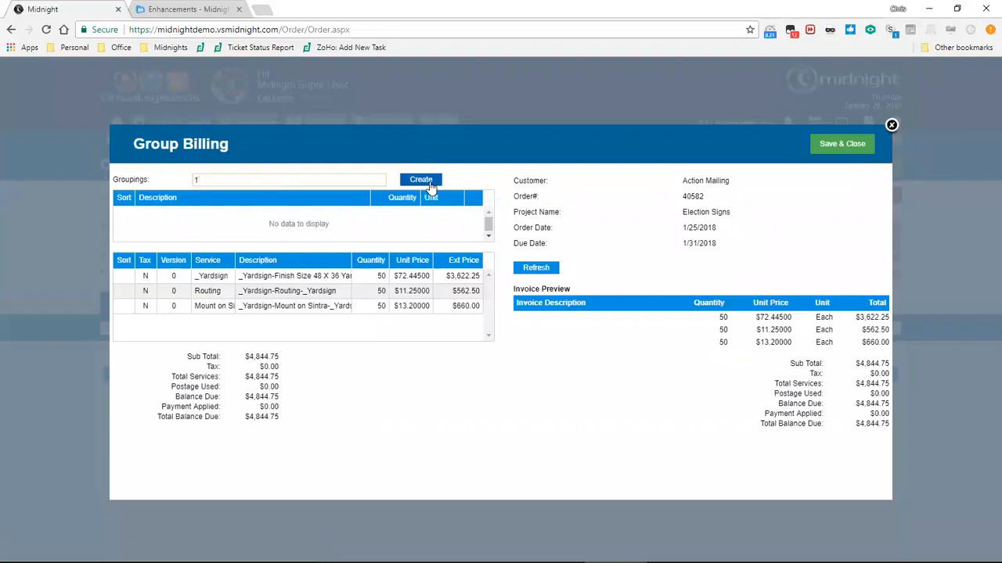
{"action": "left_click", "coordinate": [430, 188]}
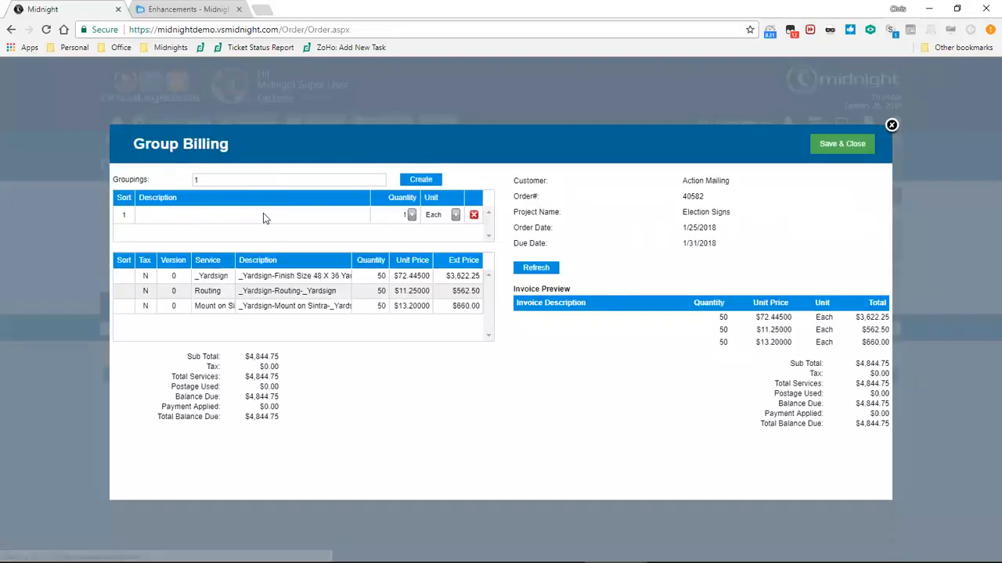
{"action": "type", "text": "Yardsigns"}
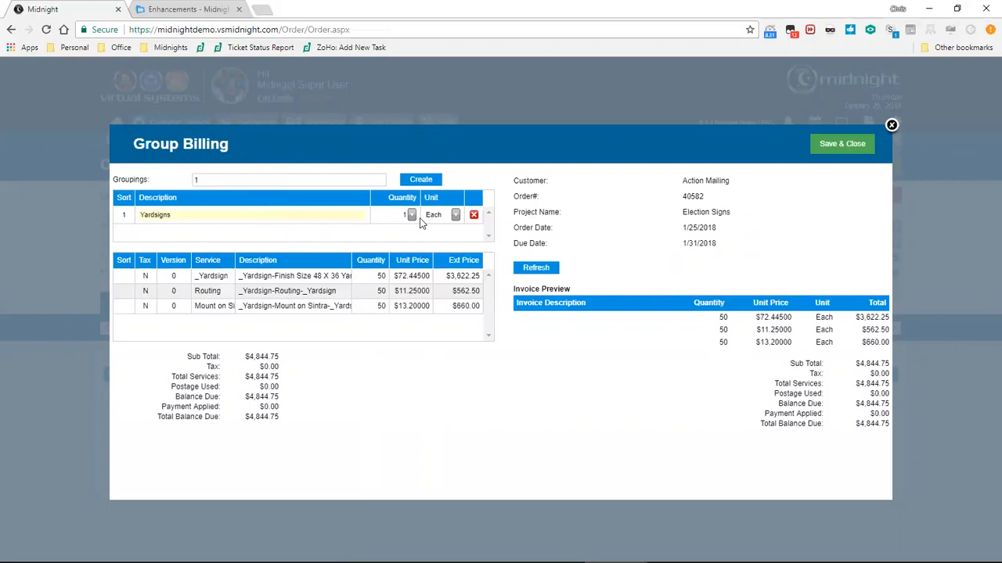
{"action": "left_click", "coordinate": [411, 216]}
{"action": "left_click", "coordinate": [409, 228]}
Assign the _Yardsign, Routing and Mount on Sintra services to grouping 1, refresh the invoice preview, and save and close Group Billing.
{"action": "left_click", "coordinate": [128, 278]}
{"action": "type", "text": "1"}
{"action": "left_click", "coordinate": [124, 306]}
{"action": "type", "text": "1"}
{"action": "left_click", "coordinate": [124, 291]}
{"action": "type", "text": "1"}
{"action": "left_click", "coordinate": [536, 270]}
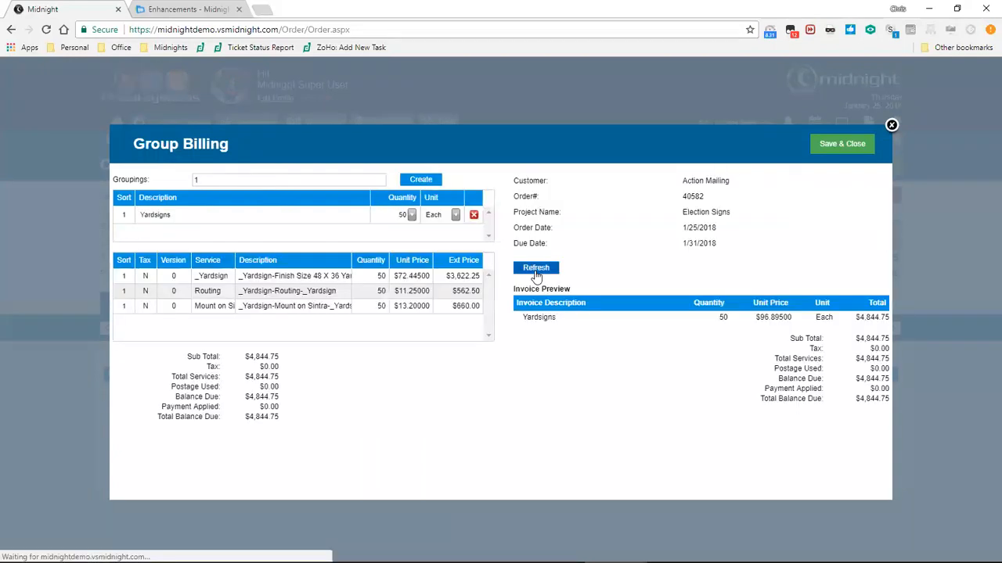
{"action": "left_click", "coordinate": [851, 146]}
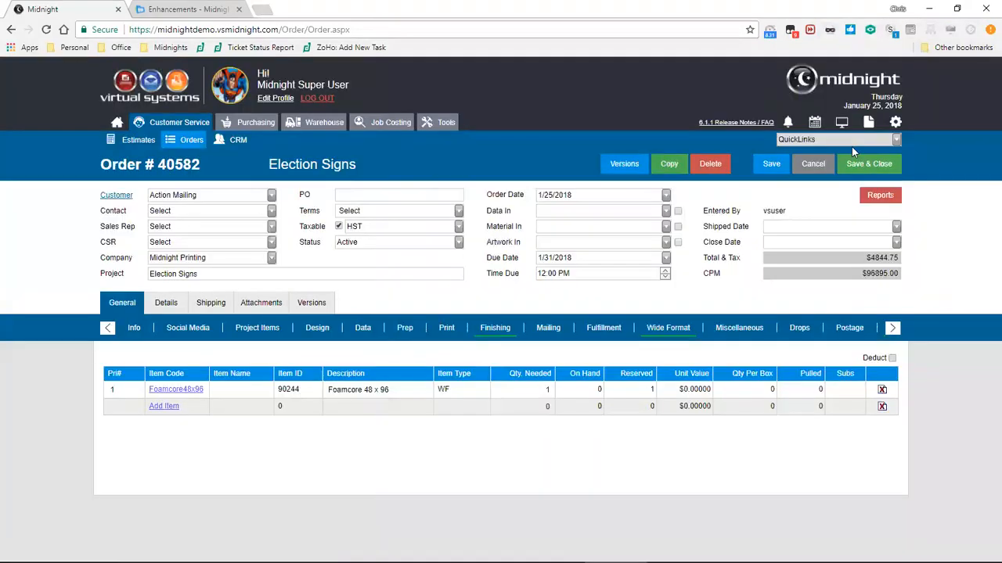
Open the order's group billing invoice report, review the Yardsigns line and totals, and close the report, saving and closing the order.
{"action": "left_click", "coordinate": [876, 197]}
{"action": "left_click", "coordinate": [840, 255]}
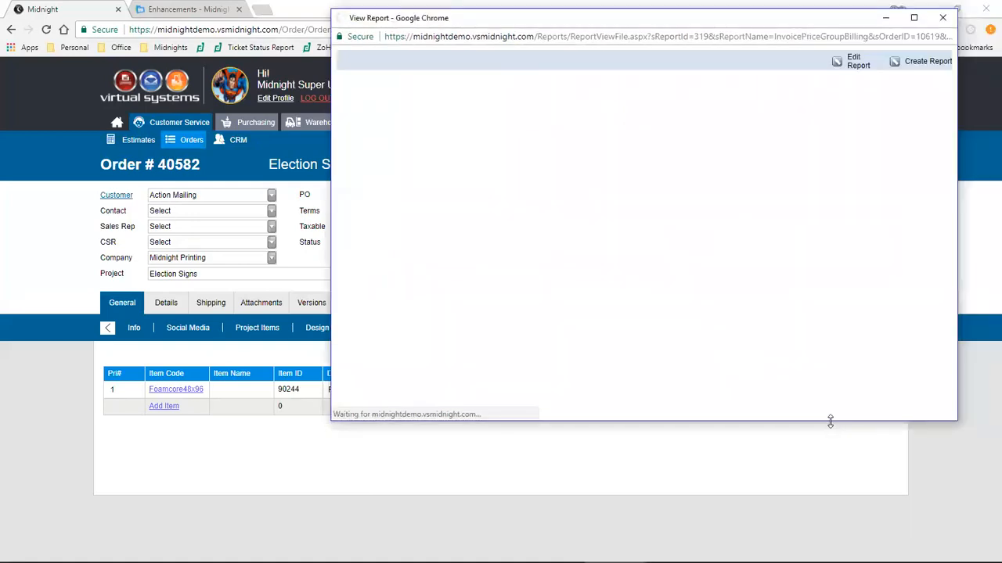
{"action": "left_click_drag", "start_coordinate": [830, 422], "coordinate": [830, 477]}
{"action": "left_click_drag", "start_coordinate": [709, 321], "coordinate": [740, 323]}
{"action": "left_click", "coordinate": [793, 327]}
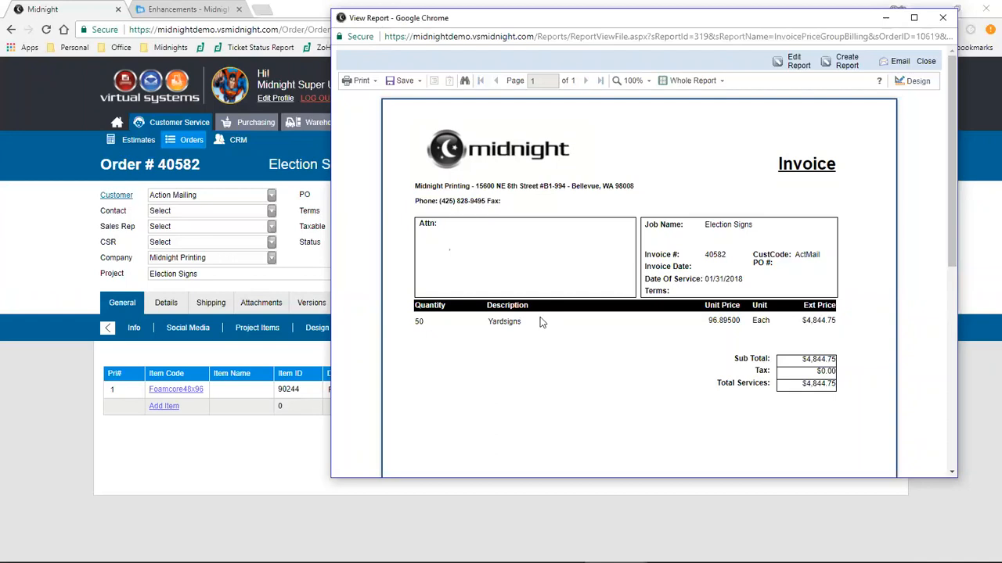
{"action": "left_click", "coordinate": [928, 63]}
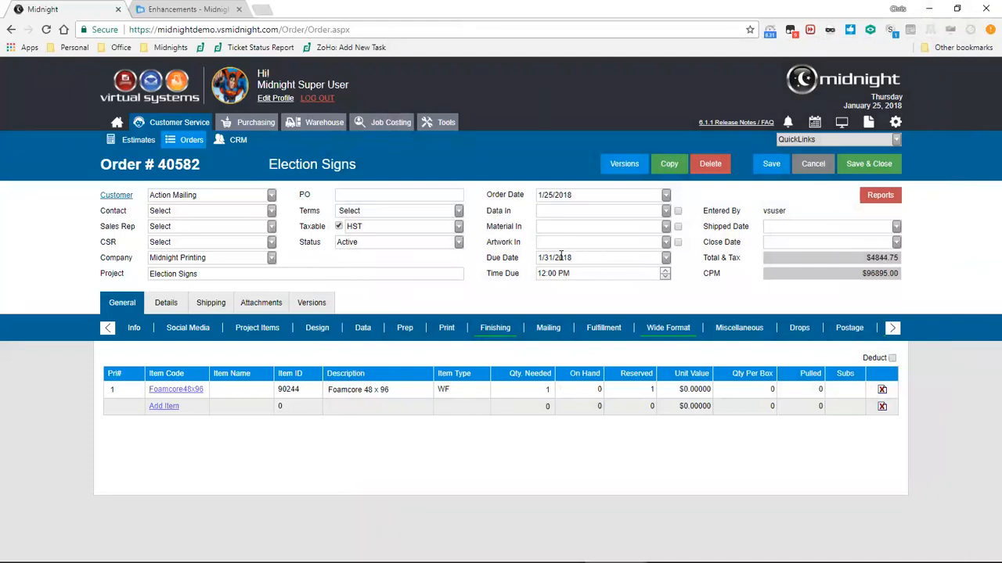
{"action": "left_click", "coordinate": [872, 171]}
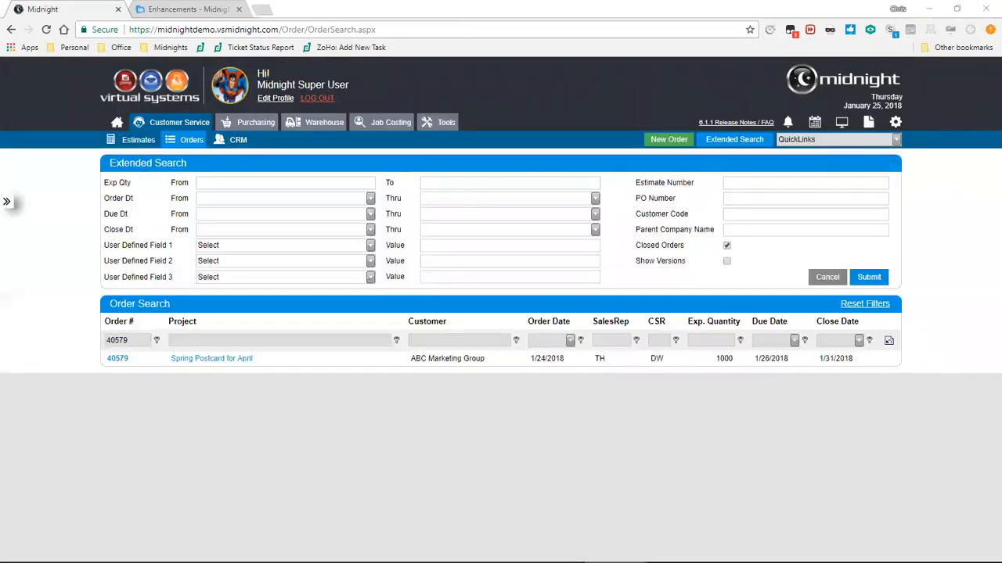
Open the Dynamic Job Board's wide format tasks and view the Election Signs order from there.
{"action": "left_click", "coordinate": [815, 122]}
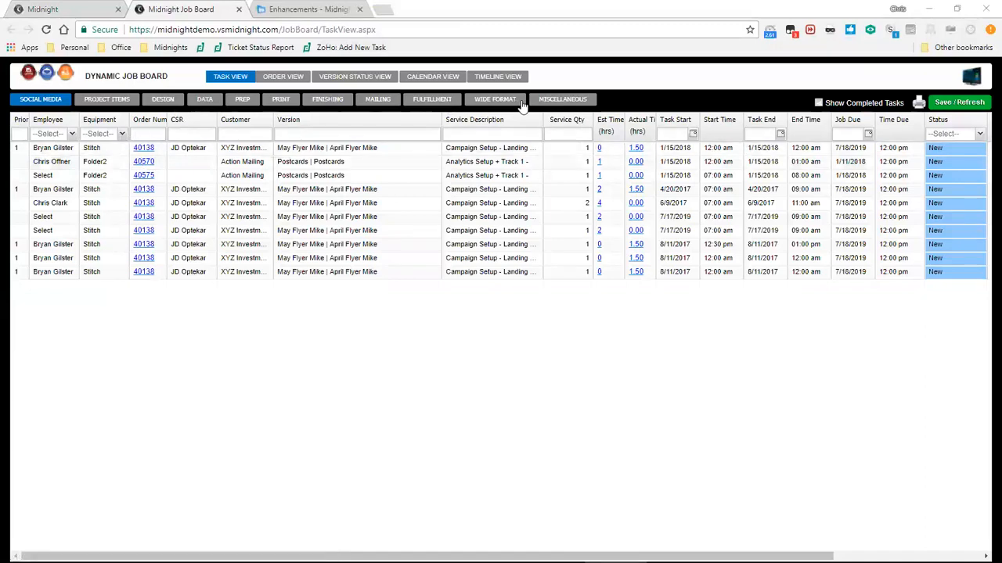
{"action": "left_click", "coordinate": [494, 100]}
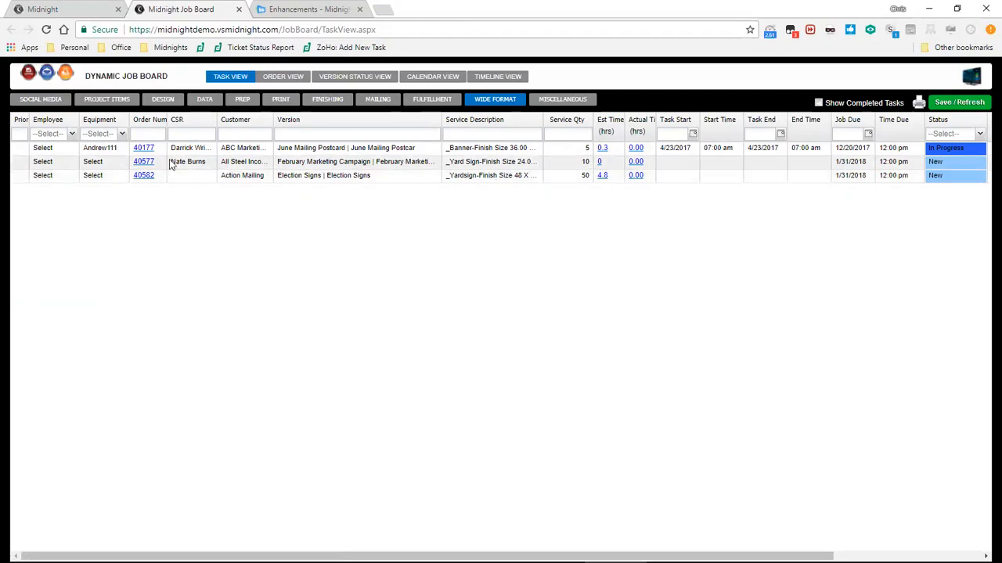
{"action": "left_click", "coordinate": [141, 177]}
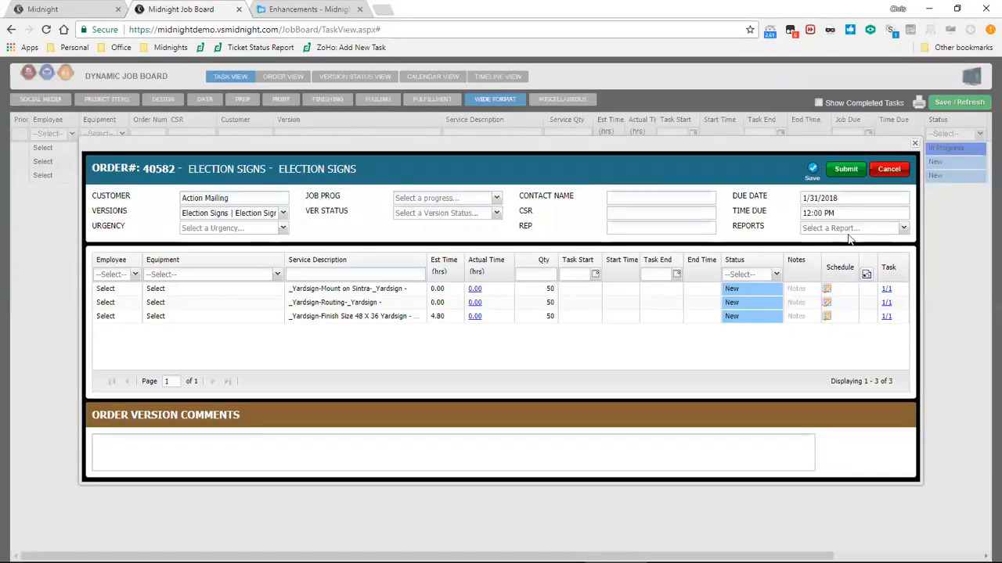
Review the Election Signs Work Order report from the job board, and close the report, order and job board.
{"action": "left_click", "coordinate": [903, 228]}
{"action": "scroll", "coordinate": [903, 266], "scroll_direction": "down", "scroll_amount": 2}
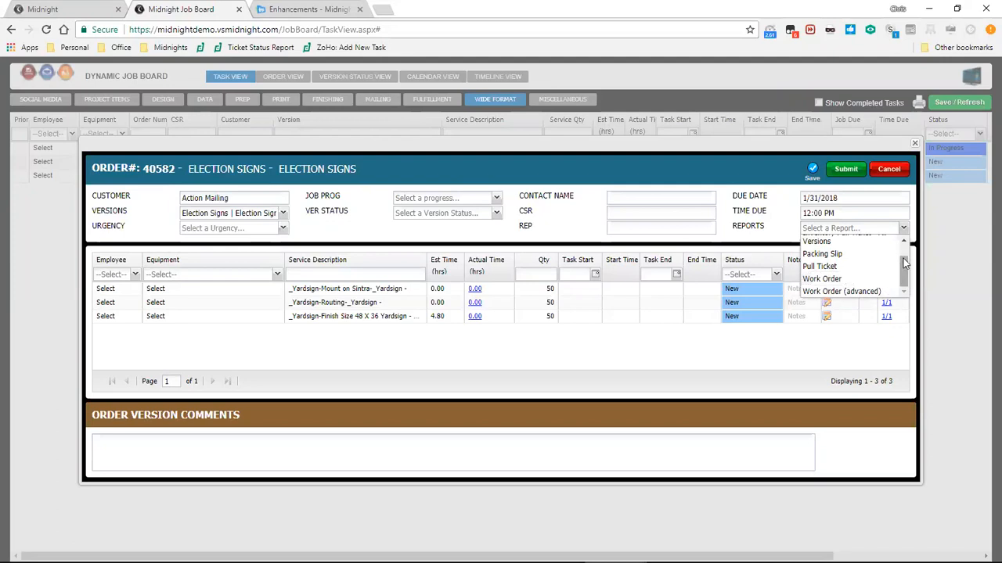
{"action": "scroll", "coordinate": [905, 264], "scroll_direction": "up", "scroll_amount": 1}
{"action": "scroll", "coordinate": [904, 264], "scroll_direction": "down", "scroll_amount": 1}
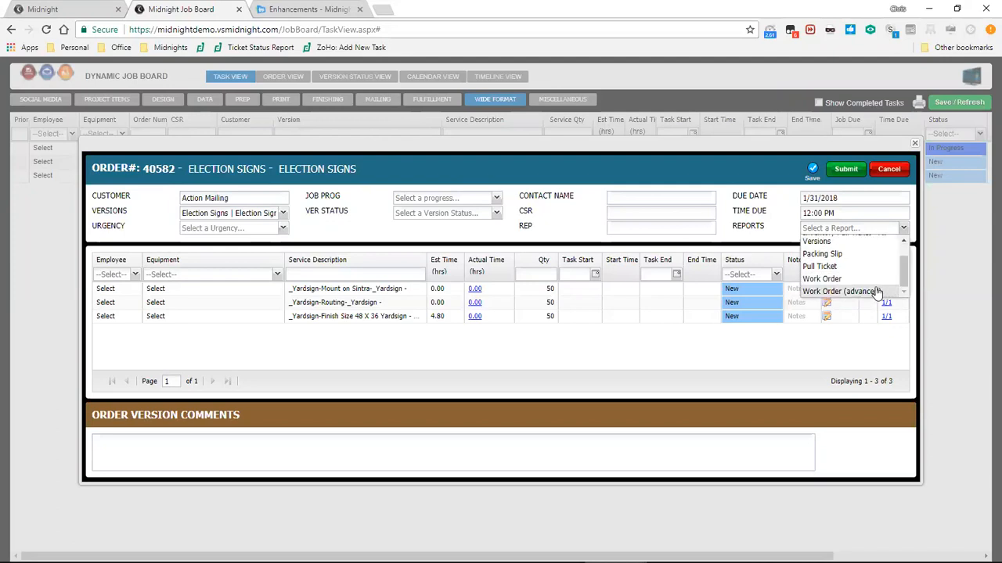
{"action": "left_click", "coordinate": [829, 278]}
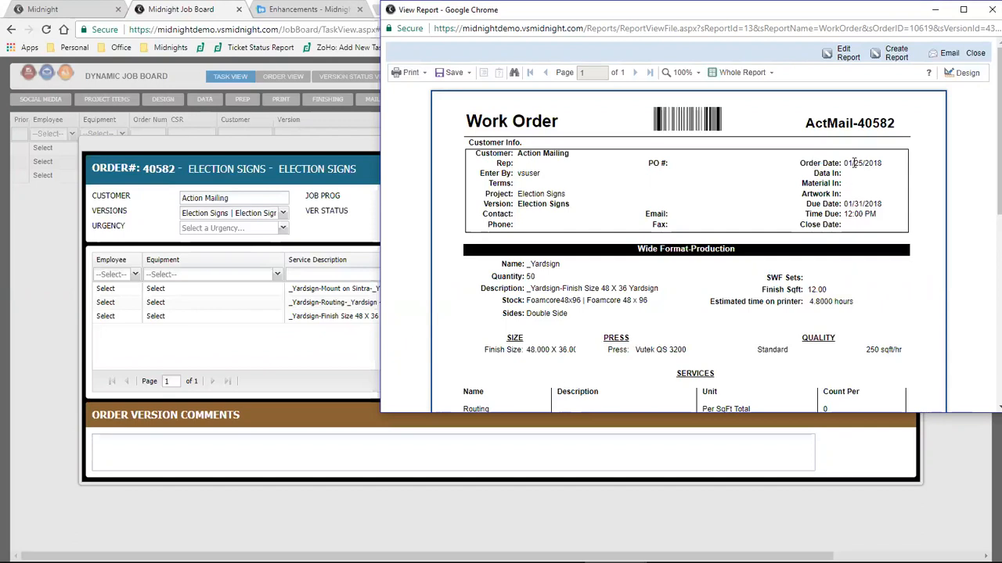
{"action": "scroll", "coordinate": [861, 195], "scroll_direction": "down", "scroll_amount": 1}
{"action": "scroll", "coordinate": [868, 215], "scroll_direction": "down", "scroll_amount": 2}
{"action": "scroll", "coordinate": [868, 215], "scroll_direction": "up", "scroll_amount": 3}
{"action": "left_click", "coordinate": [976, 54]}
{"action": "left_click", "coordinate": [889, 170]}
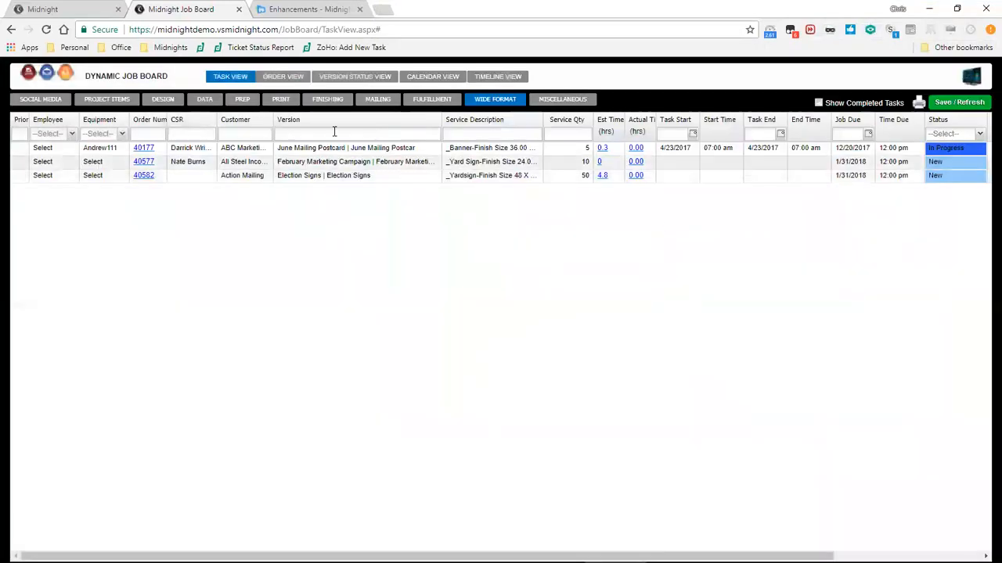
{"action": "left_click", "coordinate": [239, 9]}
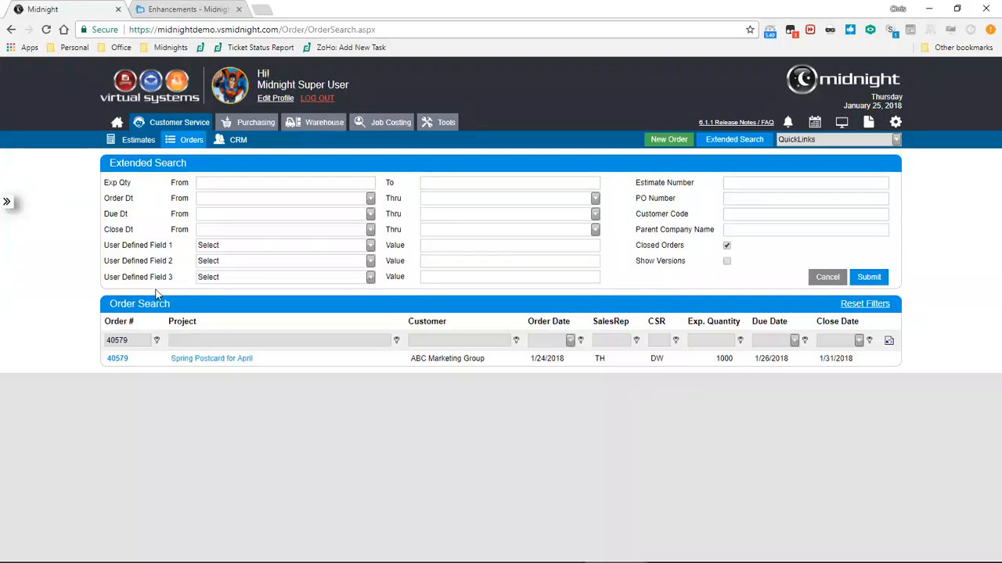
Filter the warehouse inventory by item type WF.
{"action": "left_click", "coordinate": [326, 122]}
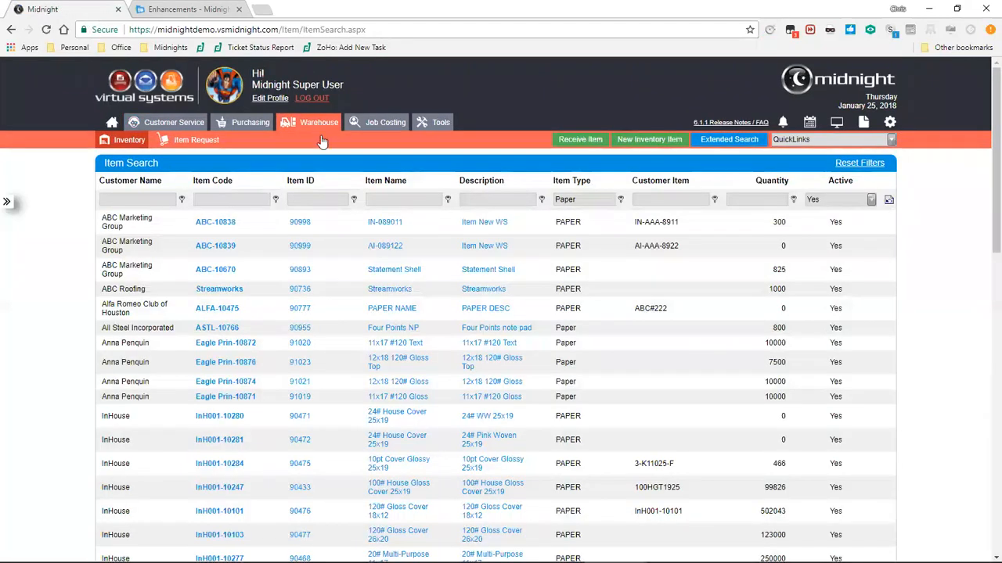
{"action": "left_click_drag", "start_coordinate": [596, 199], "coordinate": [541, 204]}
{"action": "type", "text": "WF"}
{"action": "key", "text": "Tab"}
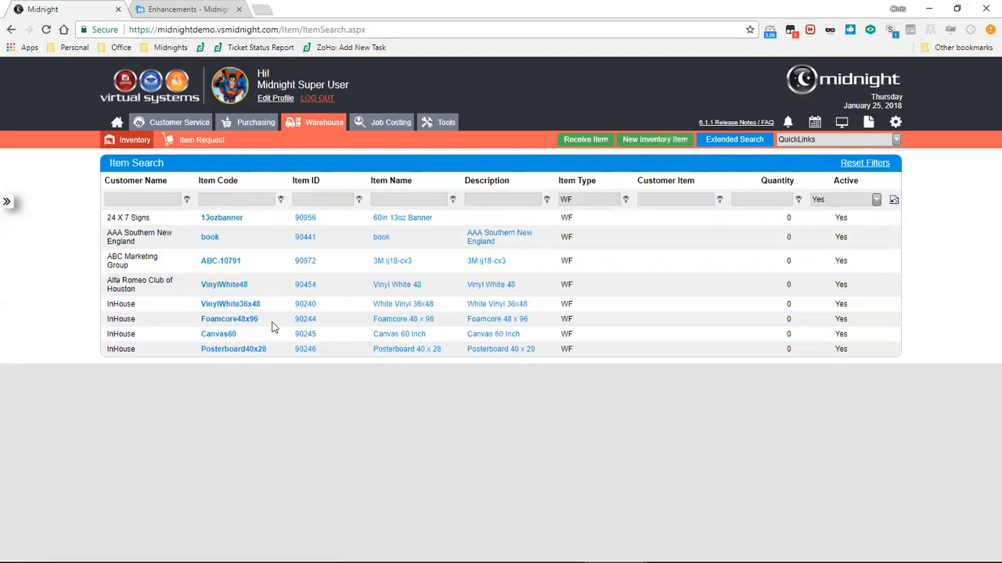
Open the Foamcore48x96 inventory item and check the available item types, keeping Wide Format.
{"action": "left_click", "coordinate": [252, 322]}
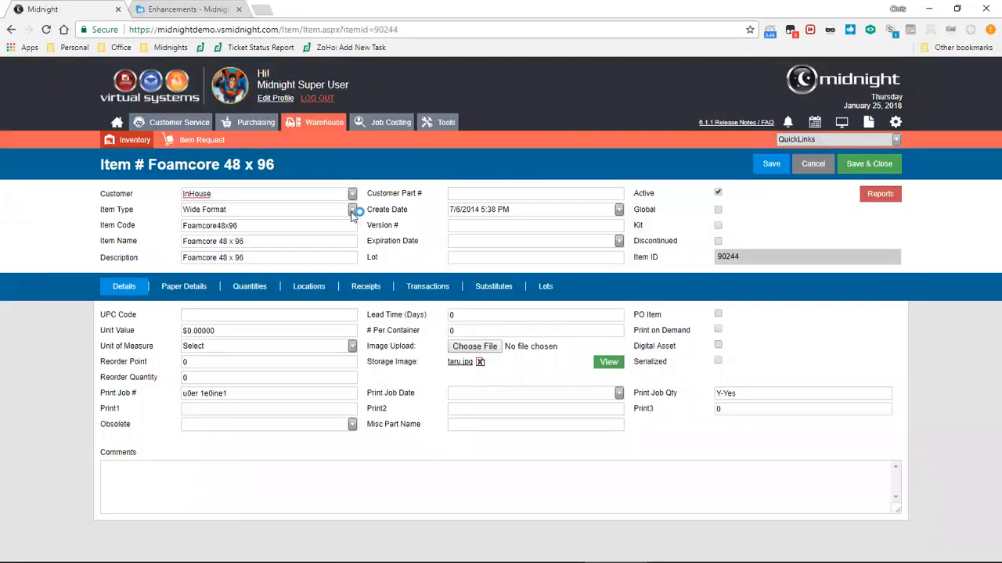
{"action": "left_click", "coordinate": [352, 211]}
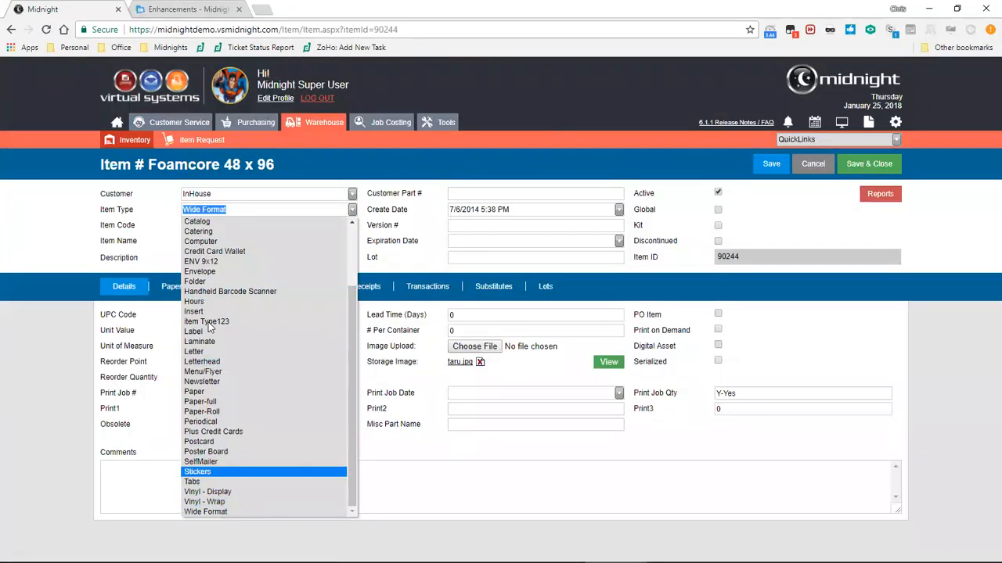
{"action": "left_click", "coordinate": [224, 209]}
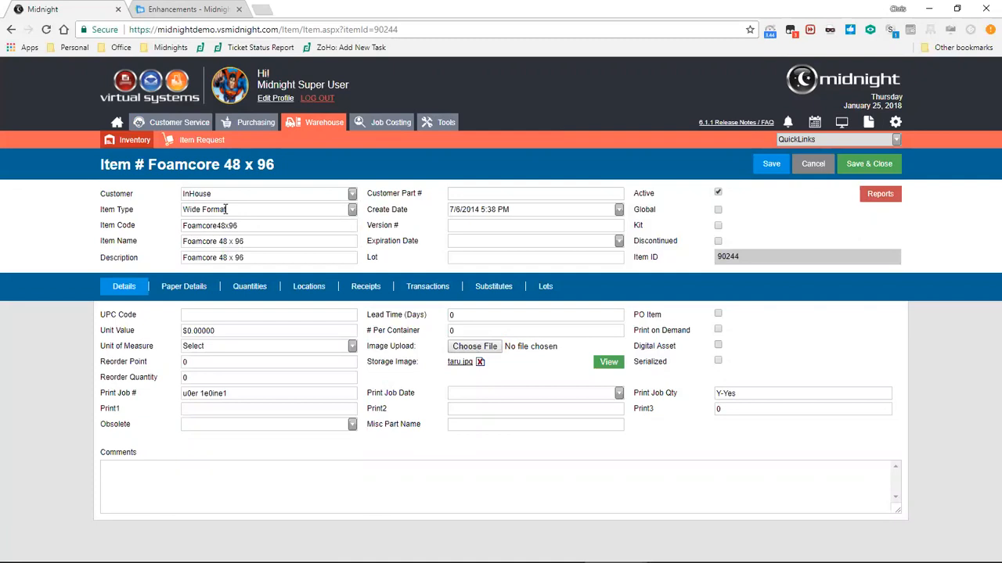
Examine the foamcore's cost and weight per square foot, parent sheet dimensions and basis weight in its paper details, and save and close the item.
{"action": "left_click", "coordinate": [194, 287]}
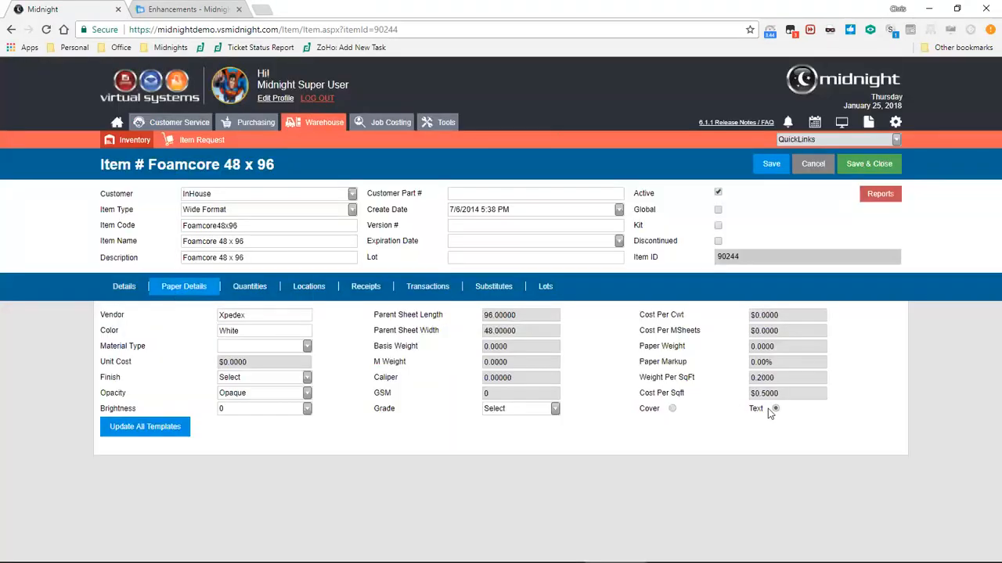
{"action": "left_click_drag", "start_coordinate": [795, 393], "coordinate": [748, 394]}
{"action": "double_click", "coordinate": [785, 378]}
{"action": "left_click", "coordinate": [800, 376]}
{"action": "double_click", "coordinate": [518, 316]}
{"action": "left_click", "coordinate": [518, 316]}
{"action": "double_click", "coordinate": [534, 330]}
{"action": "left_click", "coordinate": [534, 330]}
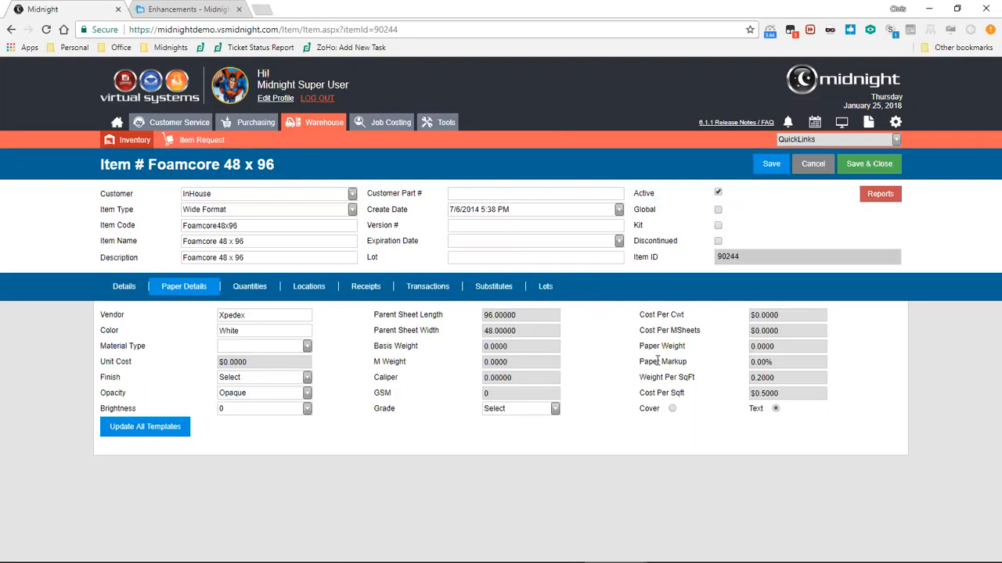
{"action": "left_click_drag", "start_coordinate": [521, 352], "coordinate": [475, 357]}
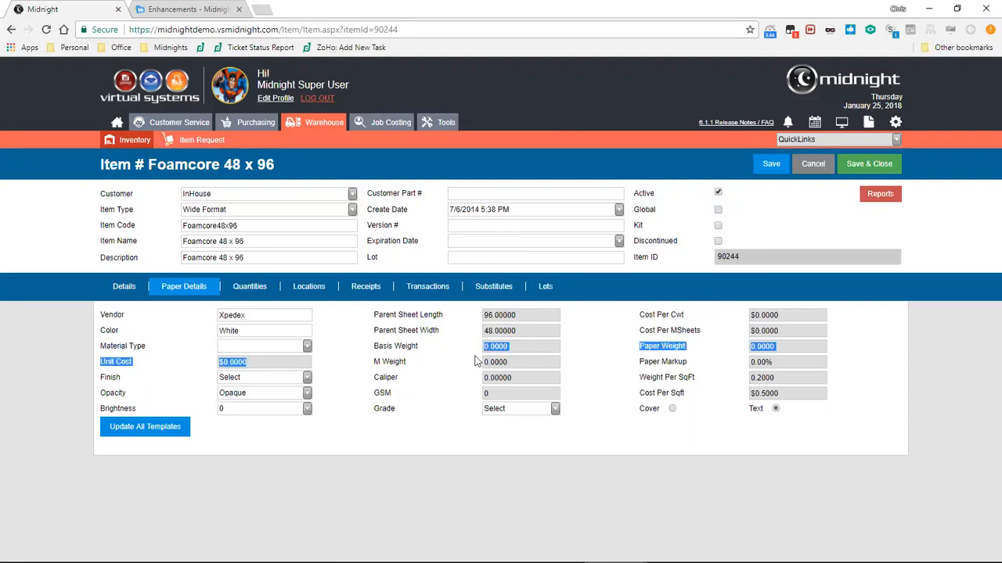
{"action": "left_click", "coordinate": [524, 351]}
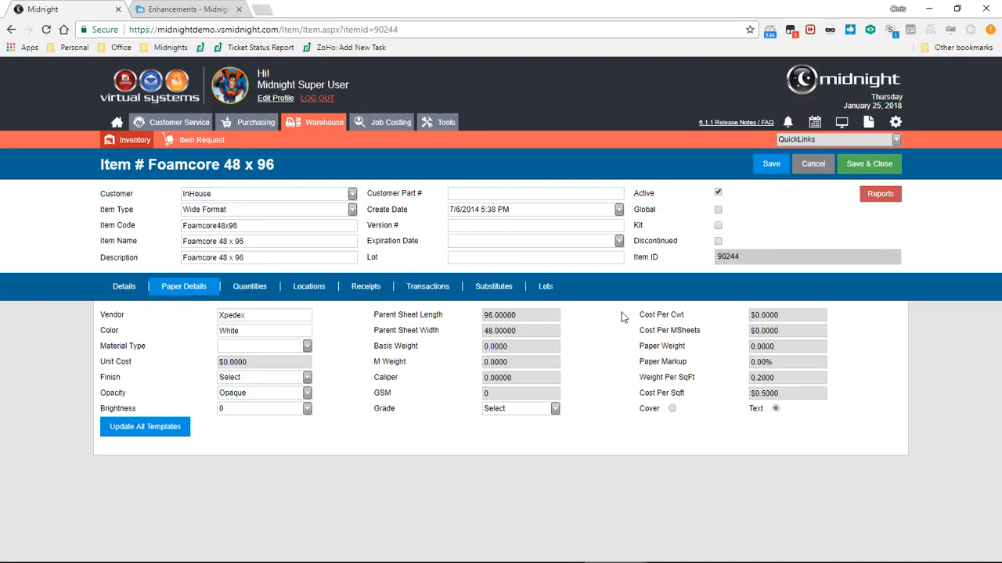
{"action": "left_click", "coordinate": [868, 169]}
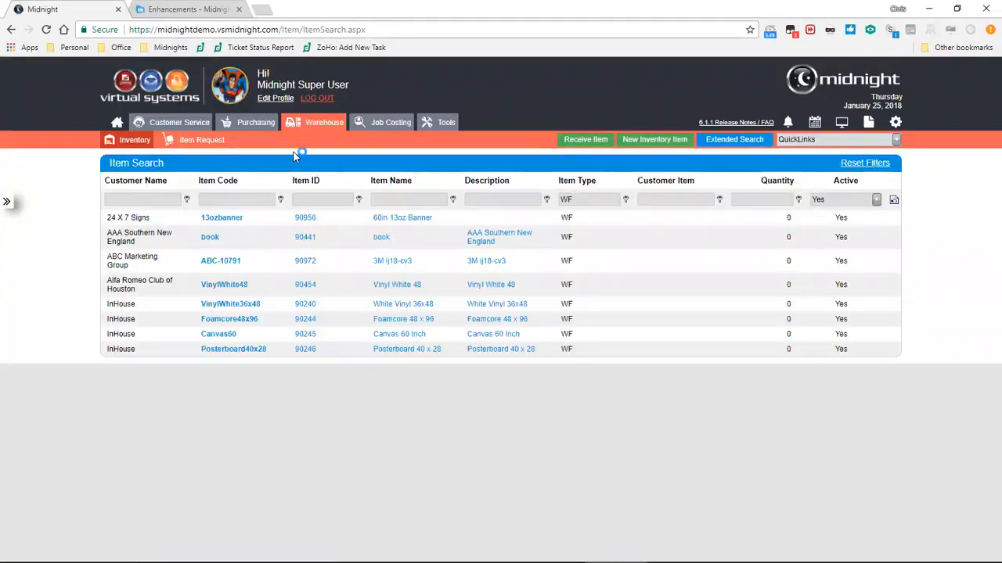
Create a new order for the customer ABC Marketing Group and acknowledge the account warning.
{"action": "left_click", "coordinate": [202, 129]}
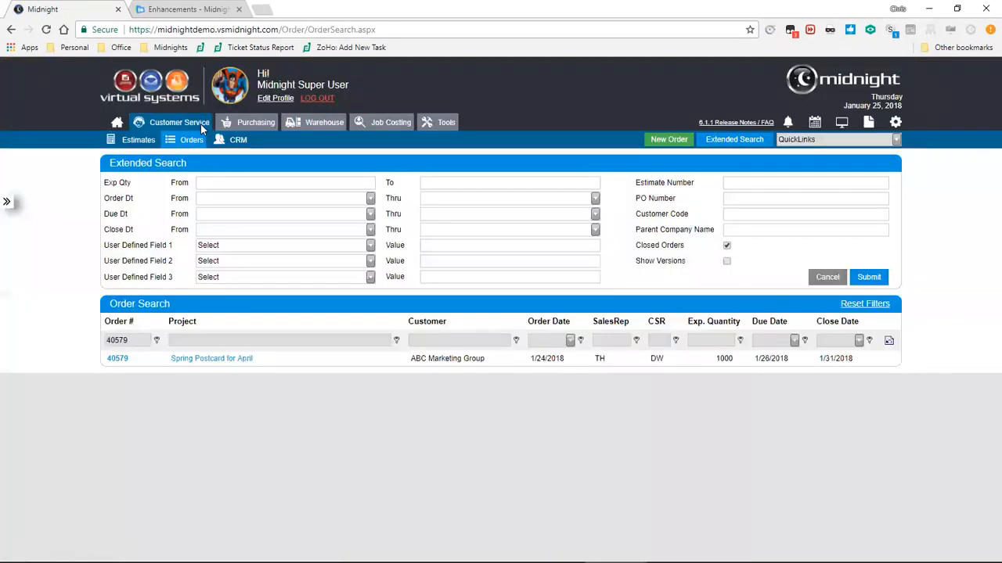
{"action": "left_click", "coordinate": [670, 145]}
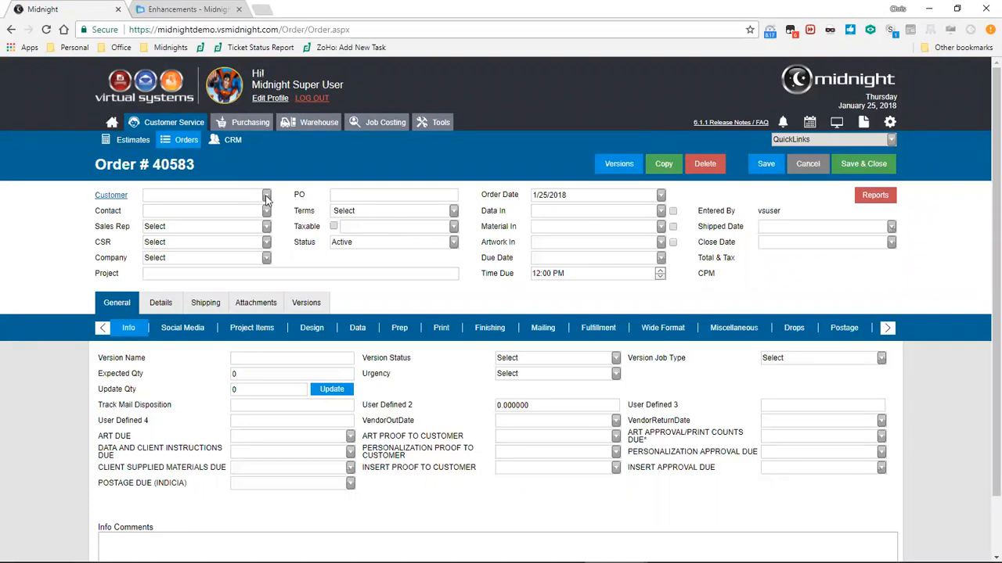
{"action": "left_click", "coordinate": [267, 196]}
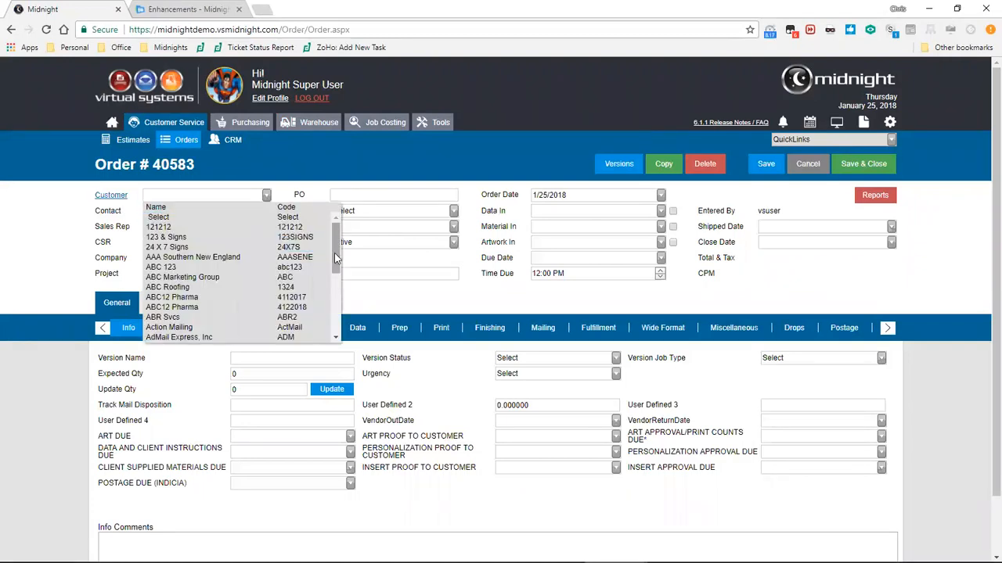
{"action": "left_click", "coordinate": [248, 281]}
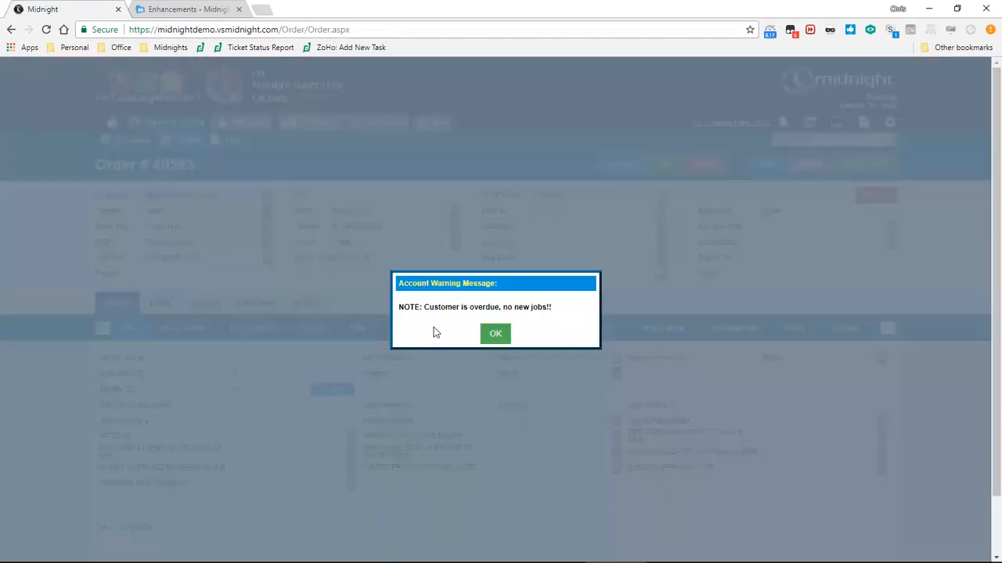
{"action": "left_click", "coordinate": [490, 338]}
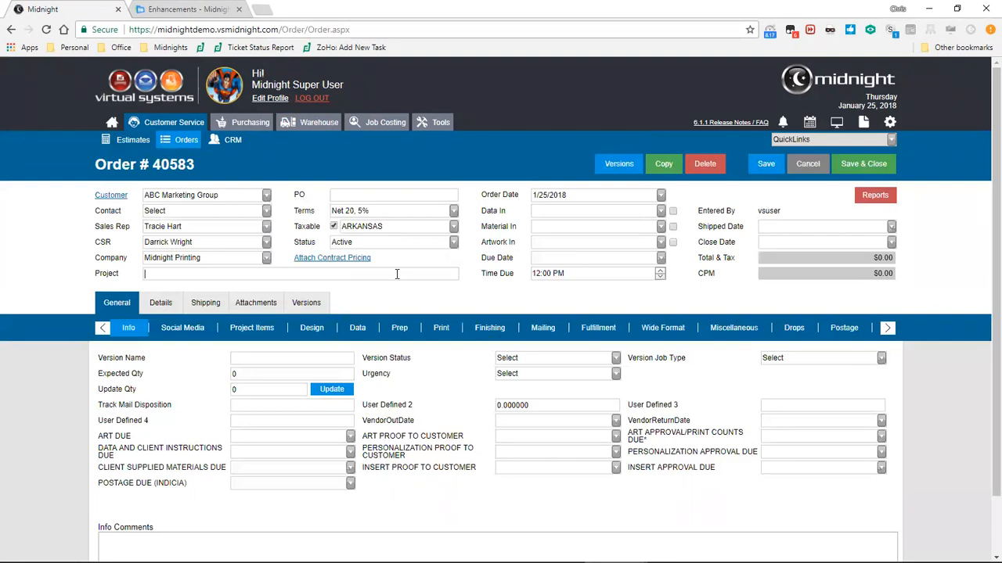
Name the new order's project Harry Potter 10 and set its expected quantity to 2,000.
{"action": "type", "text": "Harry Potter 10"}
{"action": "left_click", "coordinate": [289, 388]}
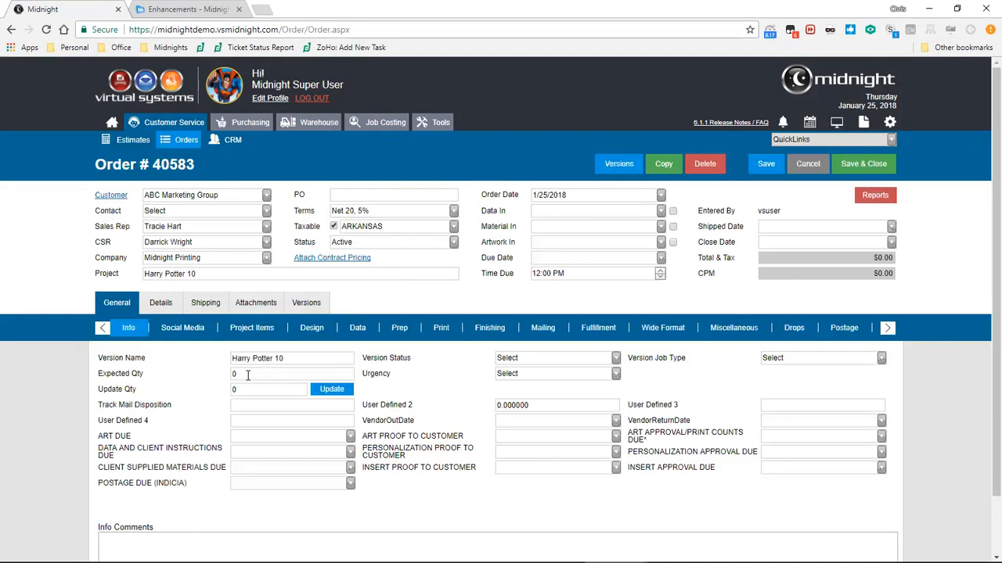
{"action": "type", "text": "2,000"}
Add the PS print item service to the order's print services, opening its print calculator.
{"action": "left_click", "coordinate": [444, 332]}
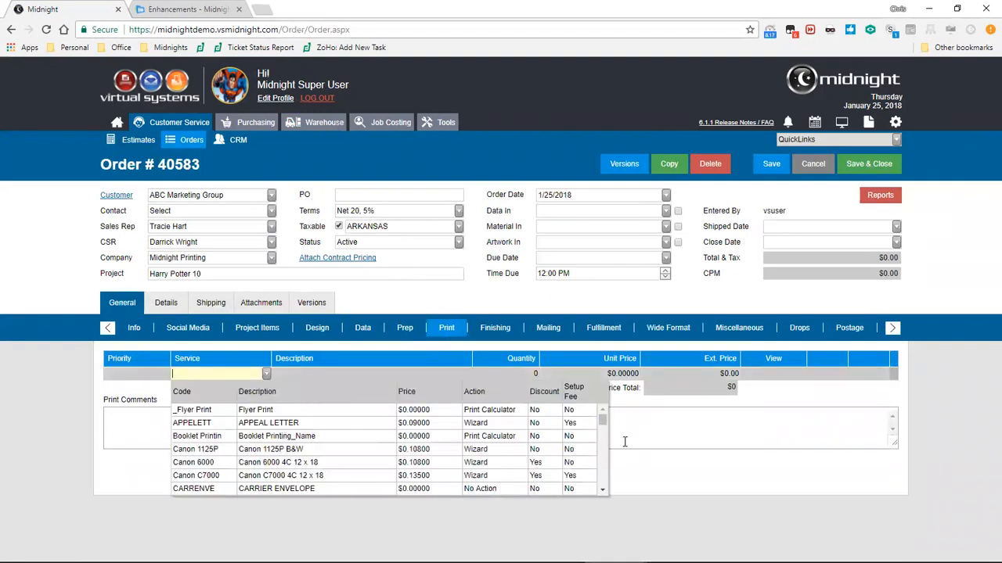
{"action": "left_click_drag", "start_coordinate": [601, 421], "coordinate": [611, 438]}
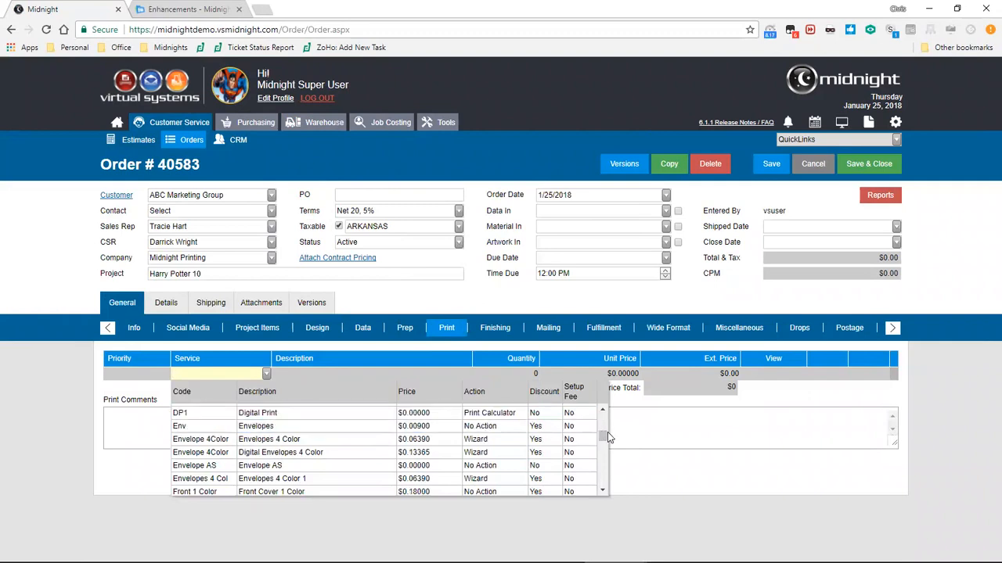
{"action": "left_click_drag", "start_coordinate": [607, 436], "coordinate": [617, 472]}
{"action": "scroll", "coordinate": [601, 465], "scroll_direction": "down", "scroll_amount": 3}
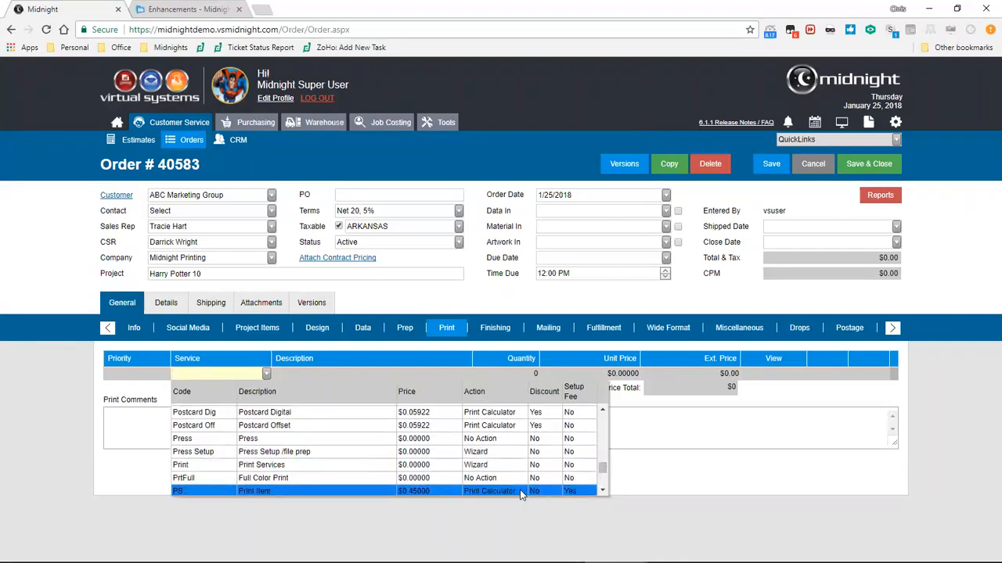
{"action": "left_click", "coordinate": [521, 492]}
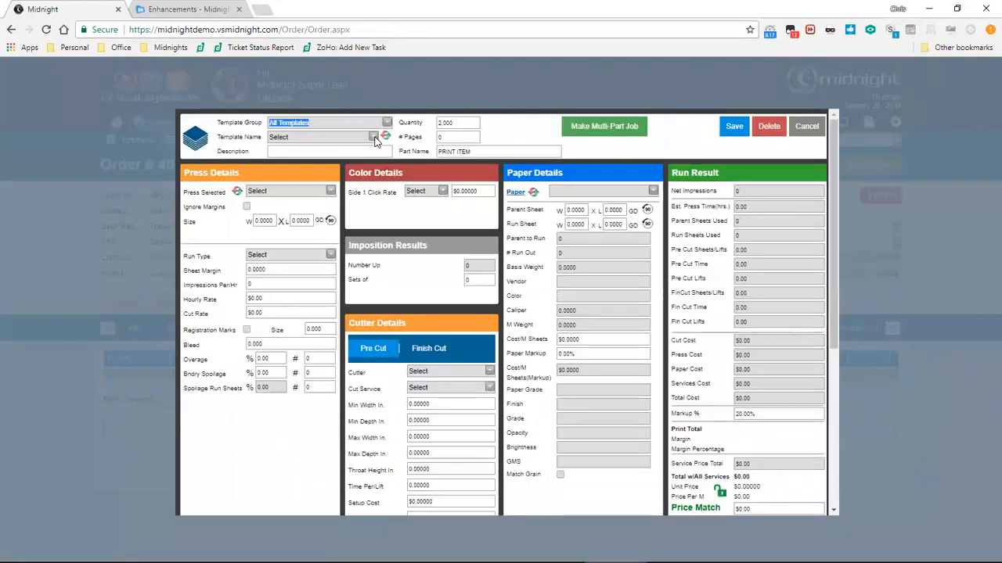
Apply the Booklets - Digital - 8.5 x 11 - Cover template to the print calculation.
{"action": "left_click", "coordinate": [373, 137]}
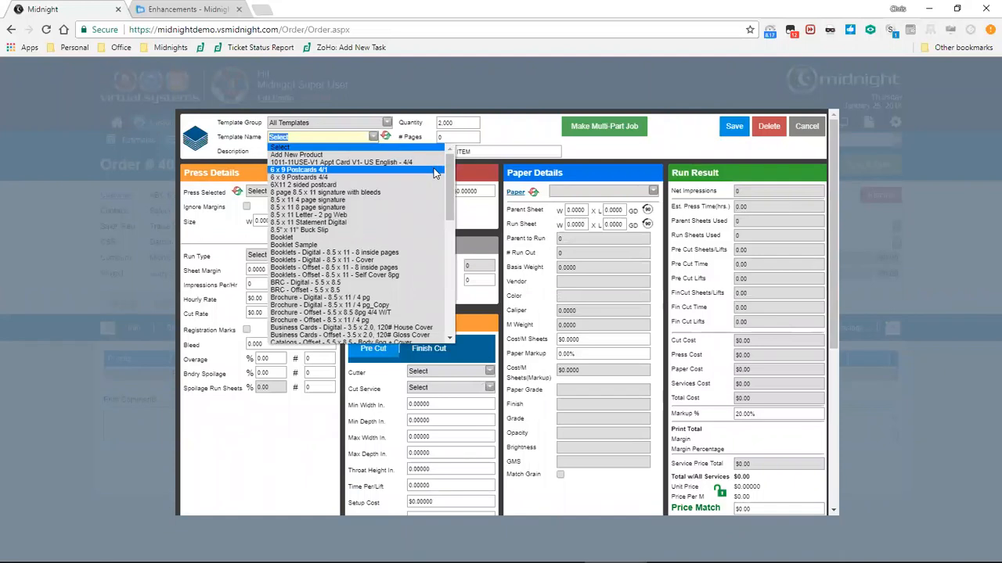
{"action": "scroll", "coordinate": [445, 188], "scroll_direction": "down", "scroll_amount": 1}
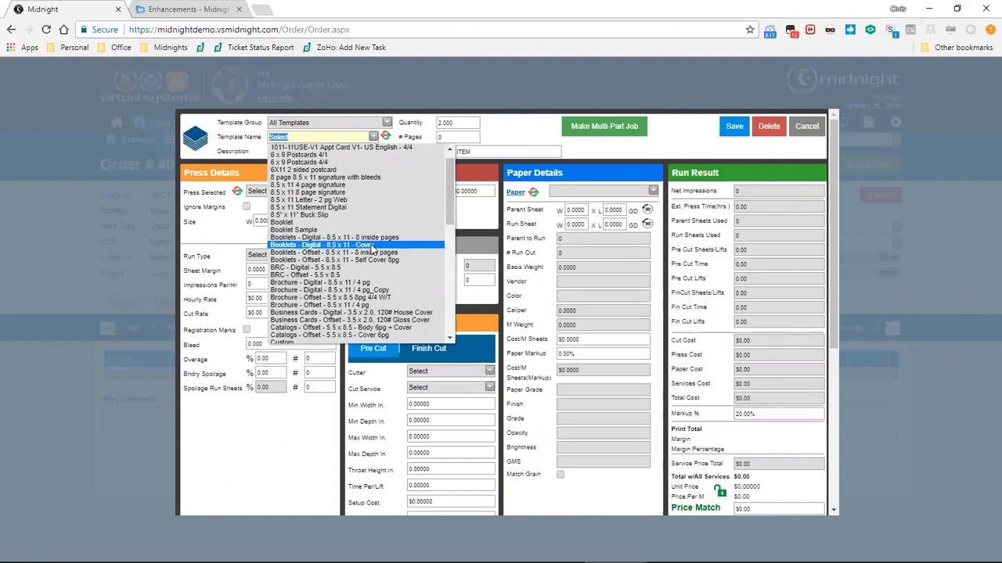
{"action": "left_click", "coordinate": [372, 245]}
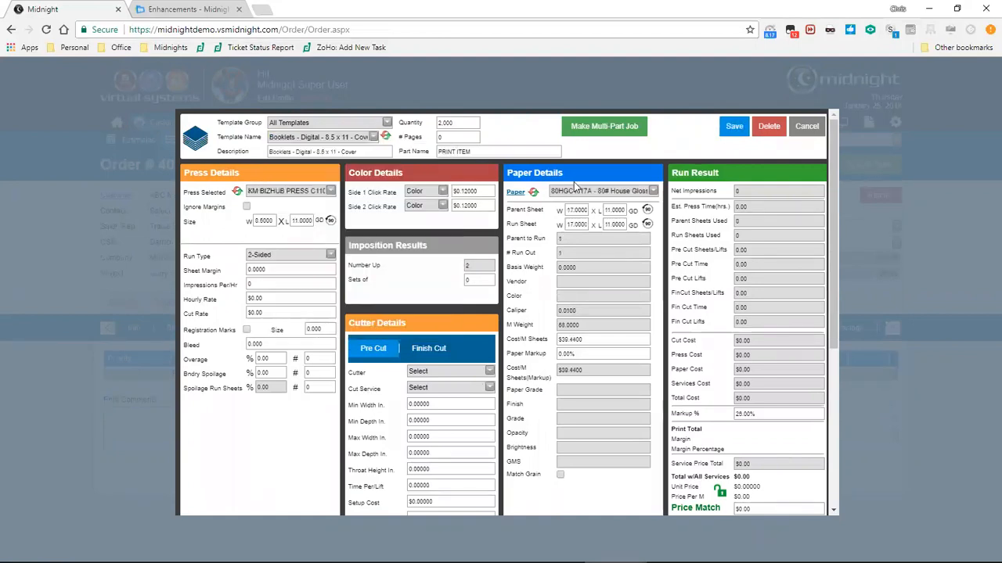
Set the cover calculation's impressions per hour to 7,500 and save the calculation.
{"action": "left_click", "coordinate": [733, 130]}
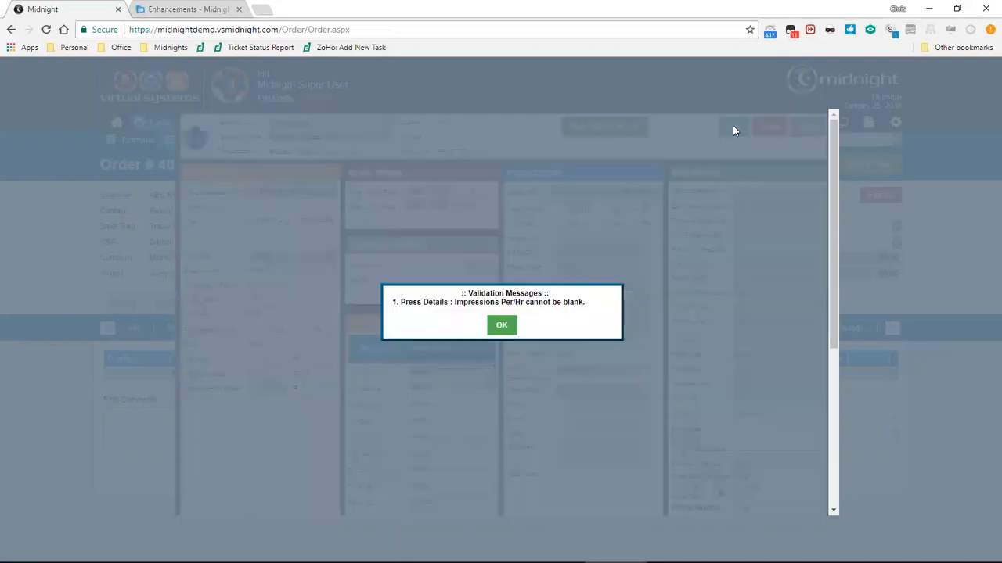
{"action": "left_click", "coordinate": [501, 326]}
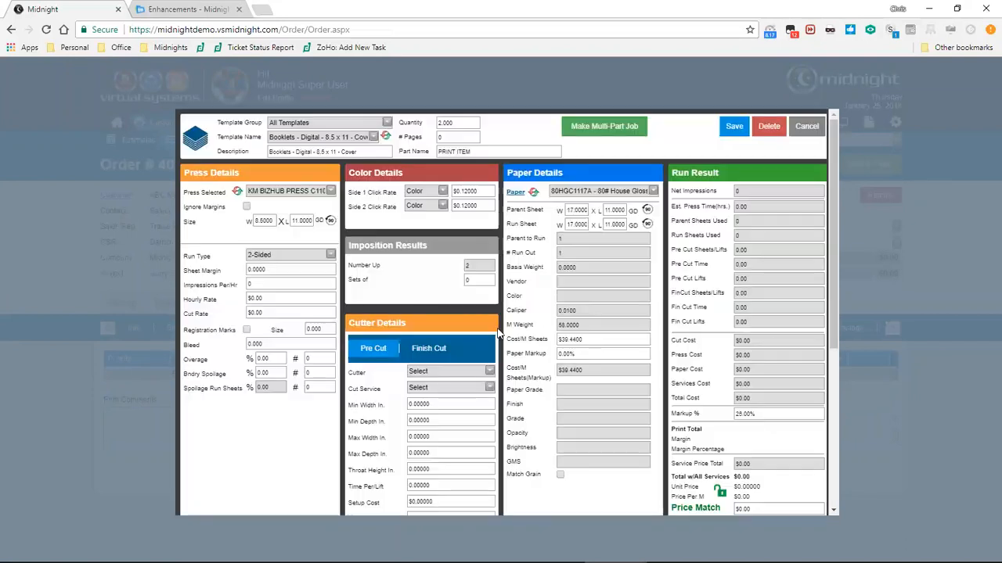
{"action": "left_click", "coordinate": [262, 286]}
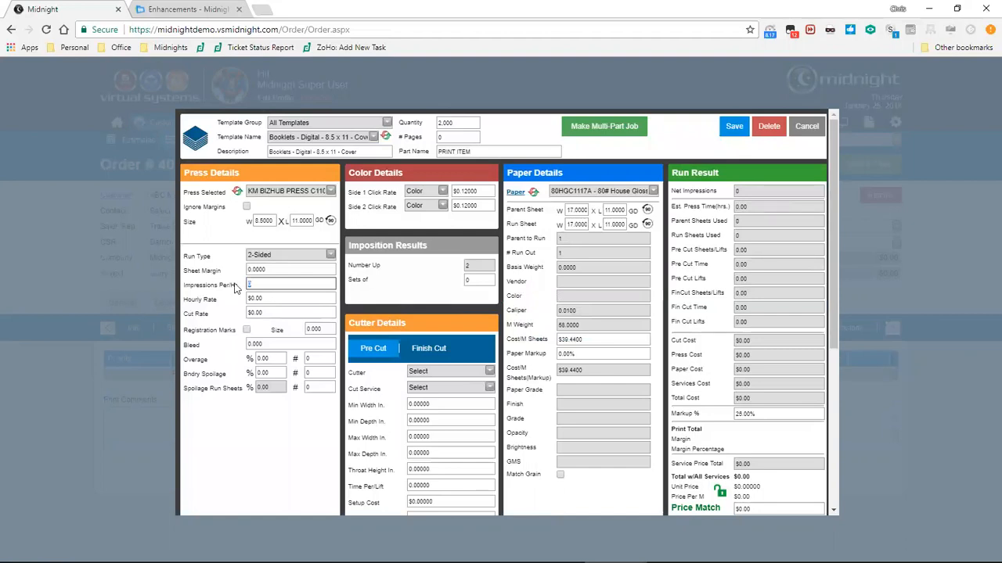
{"action": "type", "text": "2,500"}
{"action": "key", "text": "ctrl+a"}
{"action": "key", "text": "BackSpace"}
{"action": "type", "text": "7500"}
{"action": "left_click", "coordinate": [731, 132]}
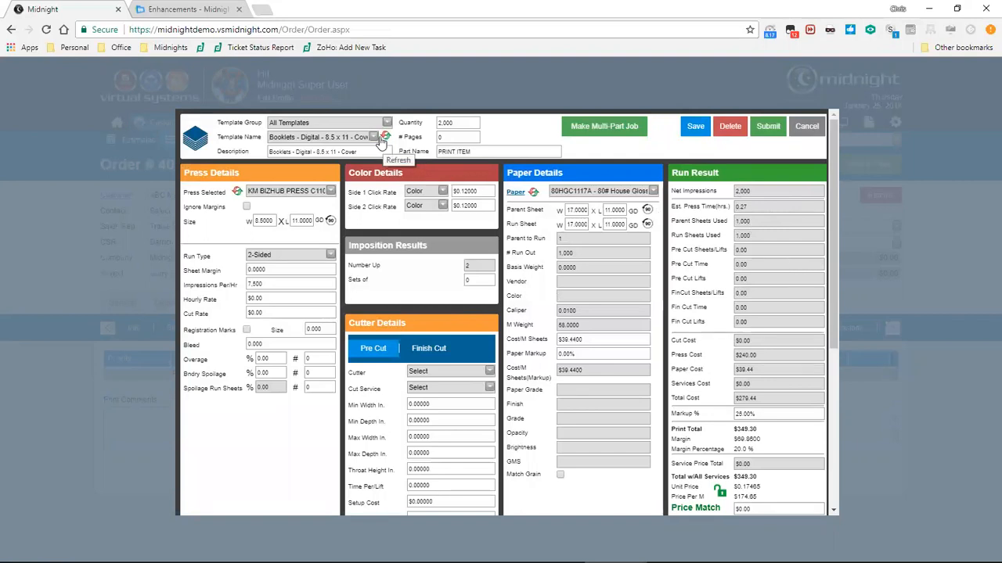
Convert the print item to a multi-part job with two parts named Cover and Text.
{"action": "left_click", "coordinate": [592, 131]}
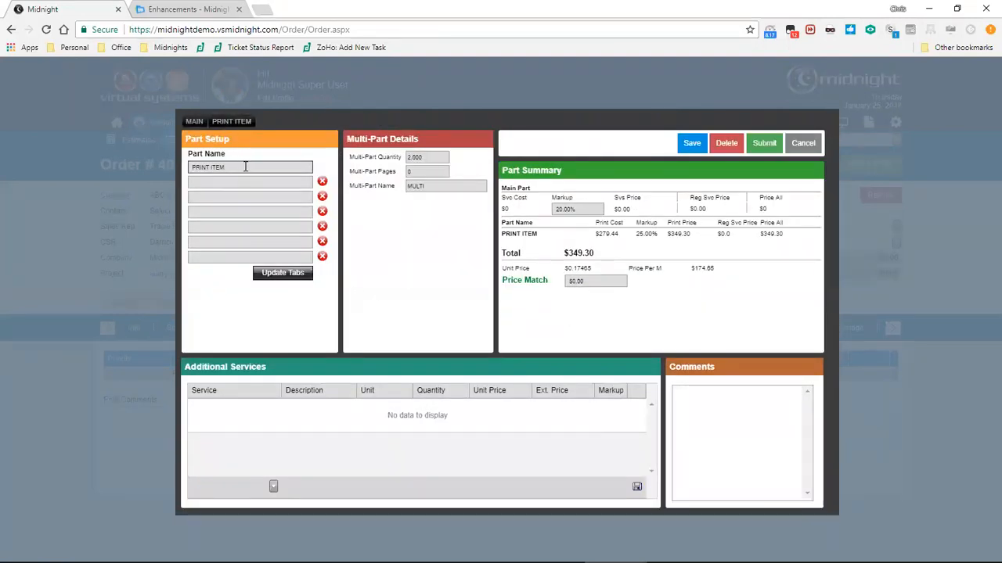
{"action": "left_click_drag", "start_coordinate": [232, 167], "coordinate": [154, 171]}
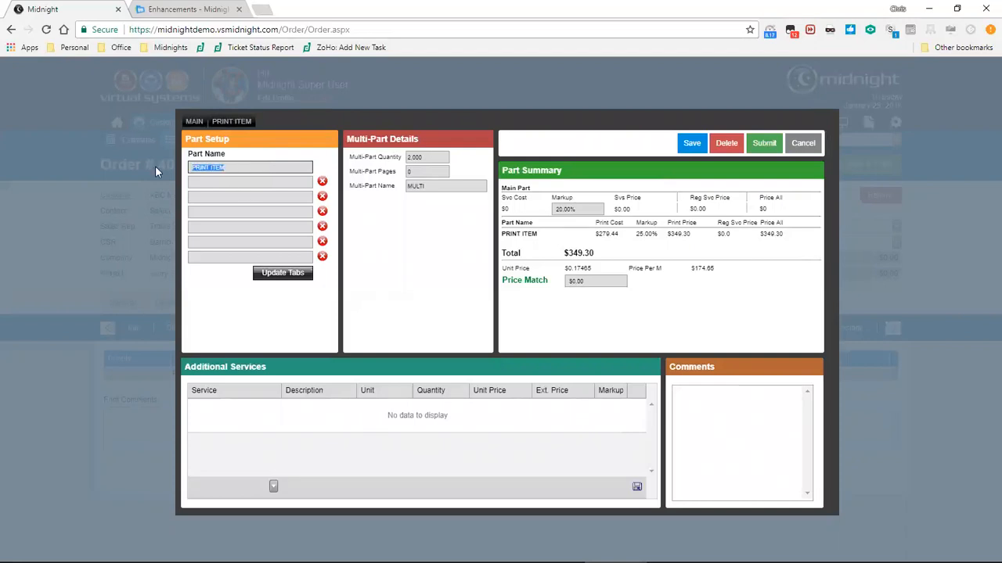
{"action": "type", "text": "Cover"}
{"action": "left_click", "coordinate": [198, 186]}
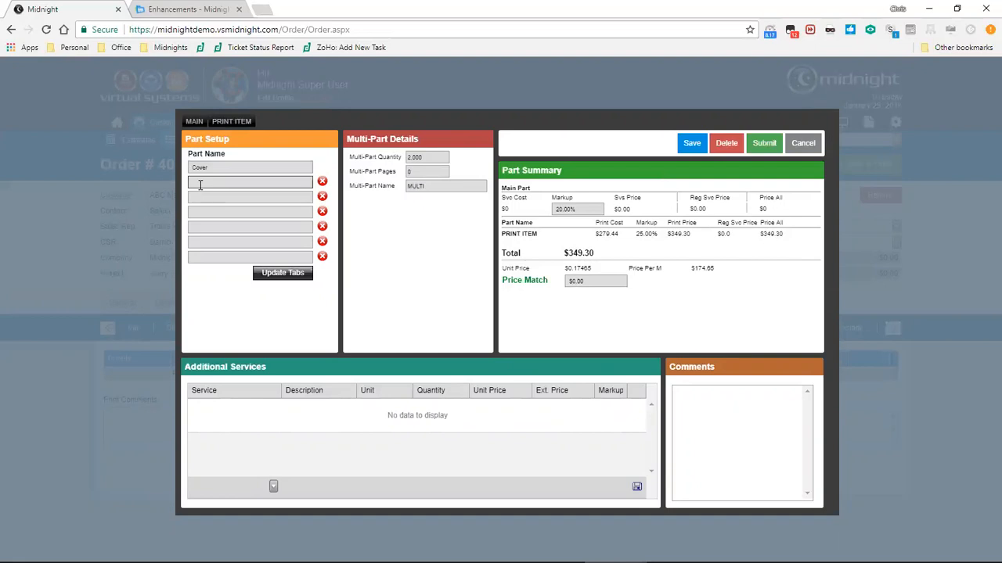
{"action": "type", "text": "Test"}
{"action": "left_click", "coordinate": [292, 279]}
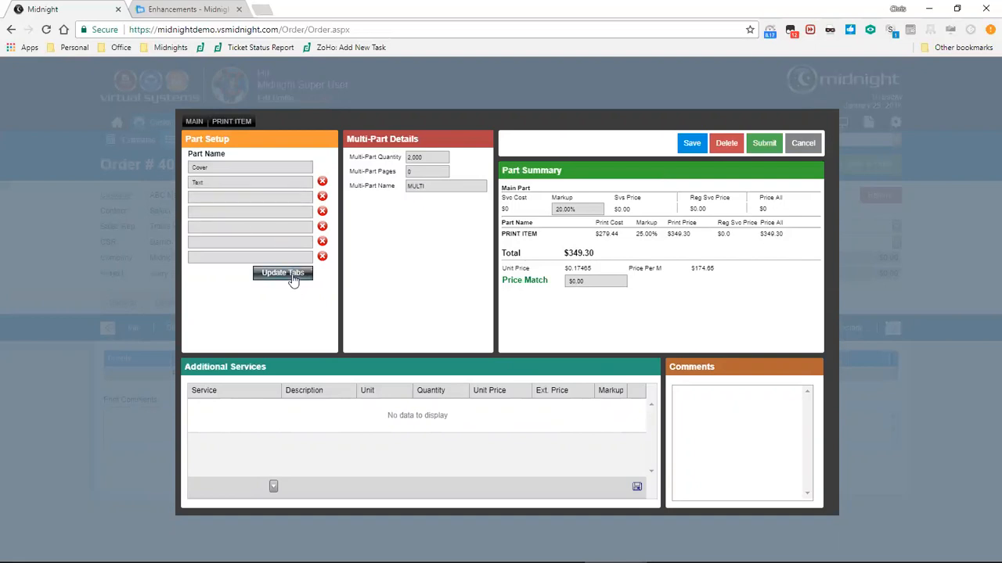
{"action": "left_click", "coordinate": [242, 183]}
{"action": "left_click", "coordinate": [274, 275]}
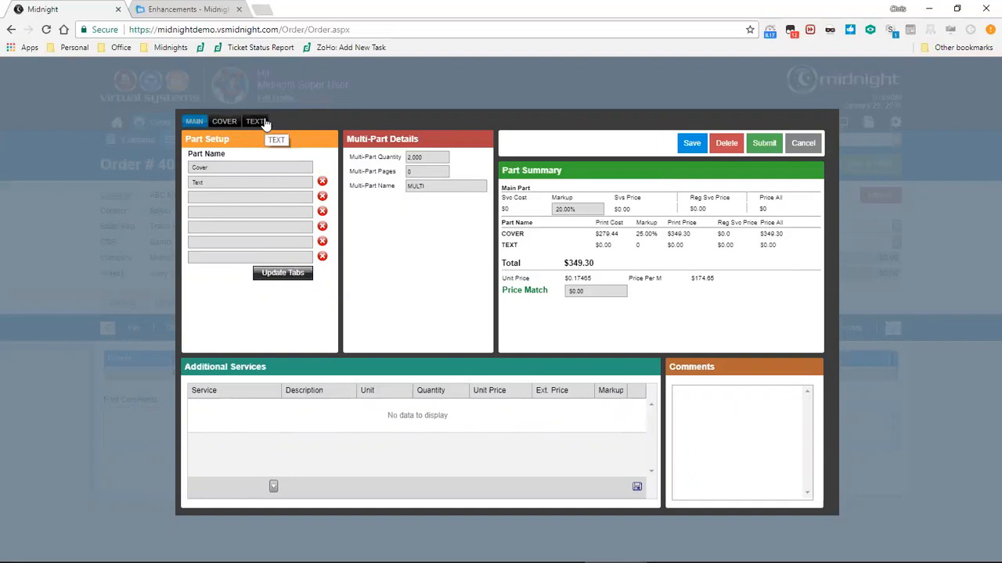
Review the part summary's cover and text pricing rows and the cover part's calculation details.
{"action": "left_click_drag", "start_coordinate": [503, 235], "coordinate": [779, 251]}
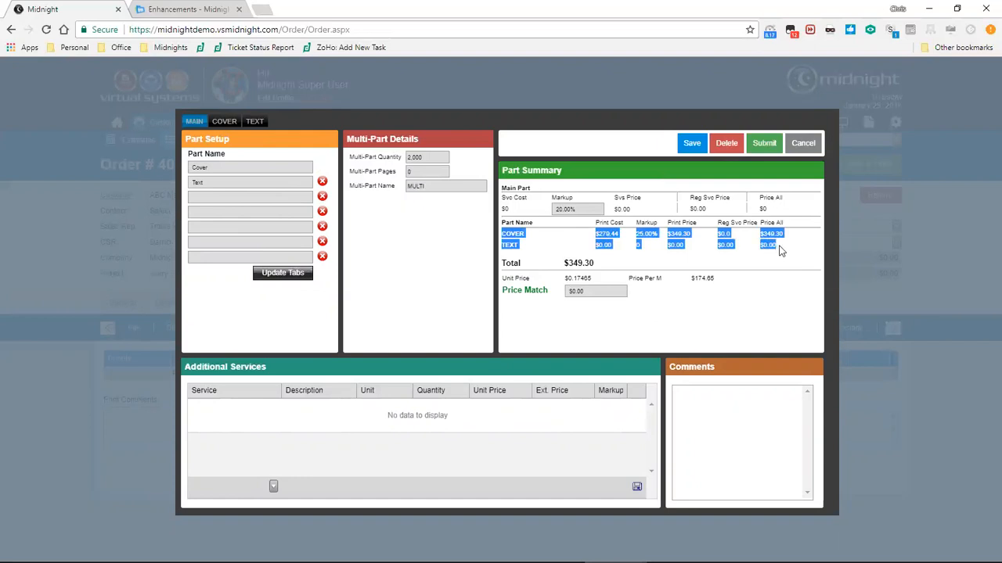
{"action": "left_click", "coordinate": [779, 246]}
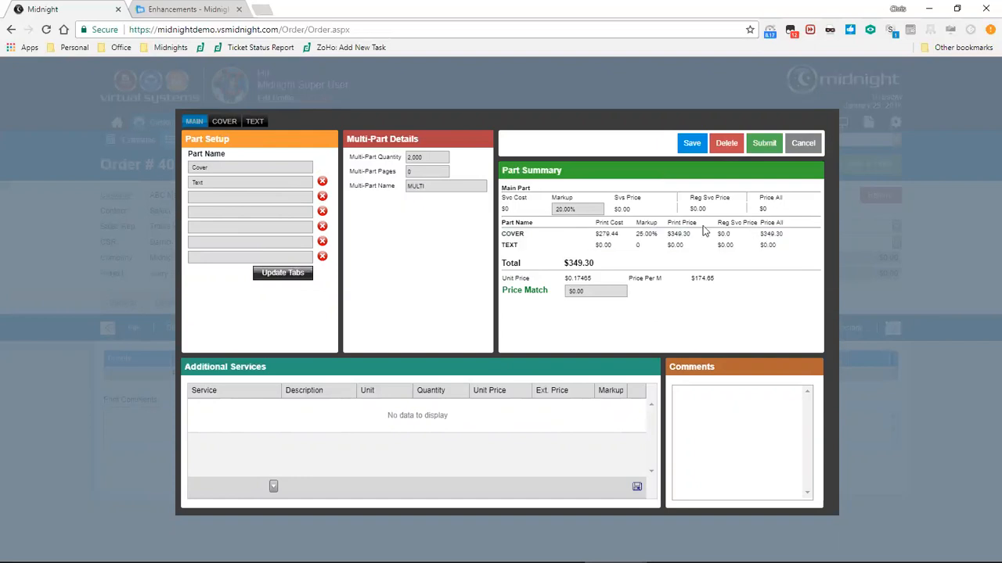
{"action": "left_click", "coordinate": [232, 123]}
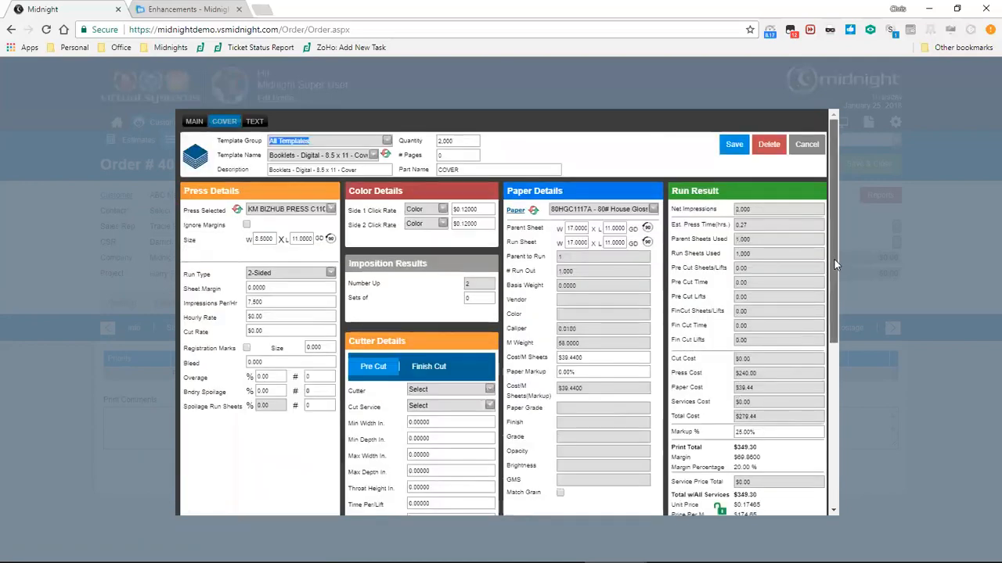
{"action": "left_click_drag", "start_coordinate": [834, 261], "coordinate": [835, 180]}
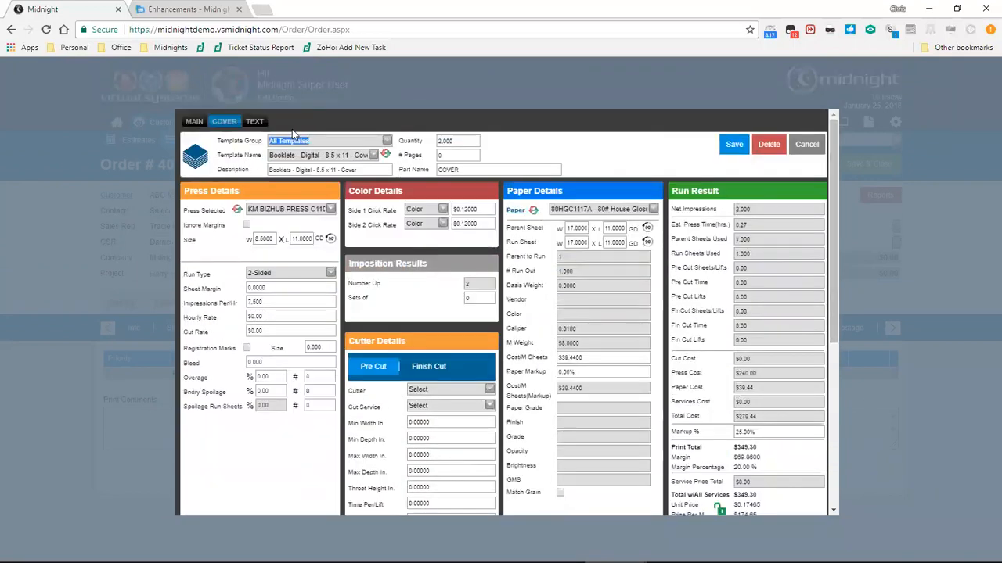
Apply the Booklets - Digital - 8.5 x 11 - 8 inside pages template to the Text part and save its calculation.
{"action": "left_click", "coordinate": [254, 122]}
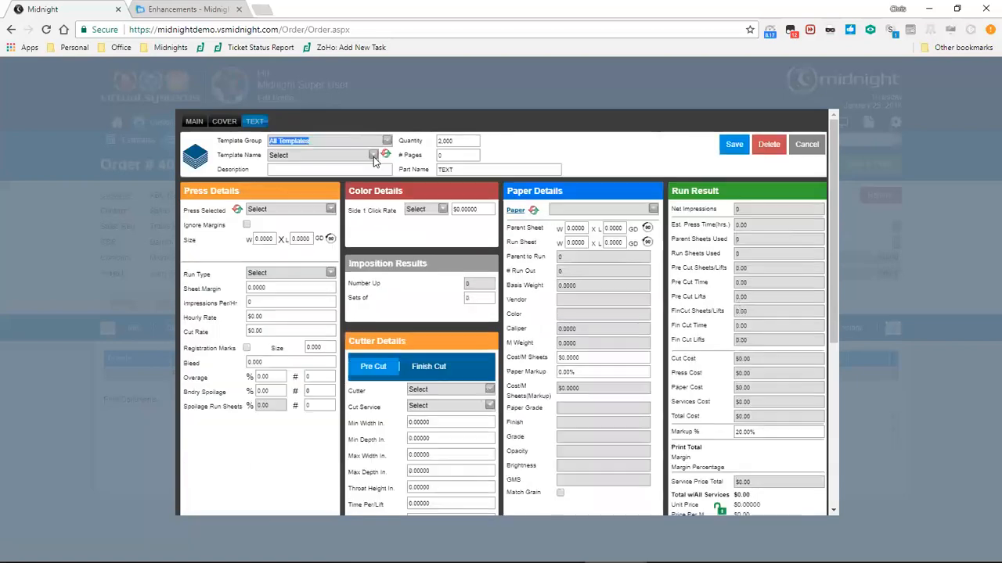
{"action": "left_click", "coordinate": [374, 155]}
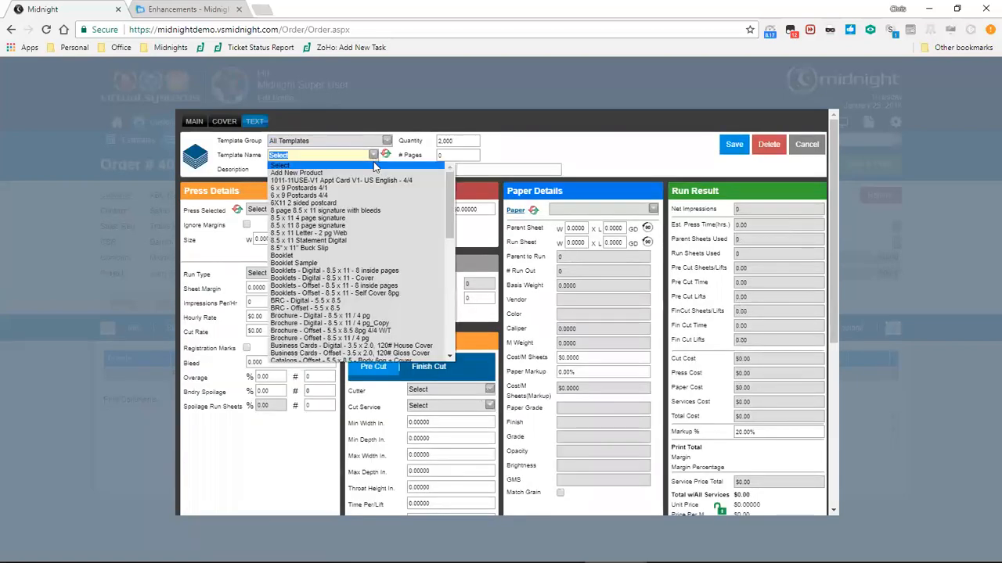
{"action": "left_click", "coordinate": [380, 270]}
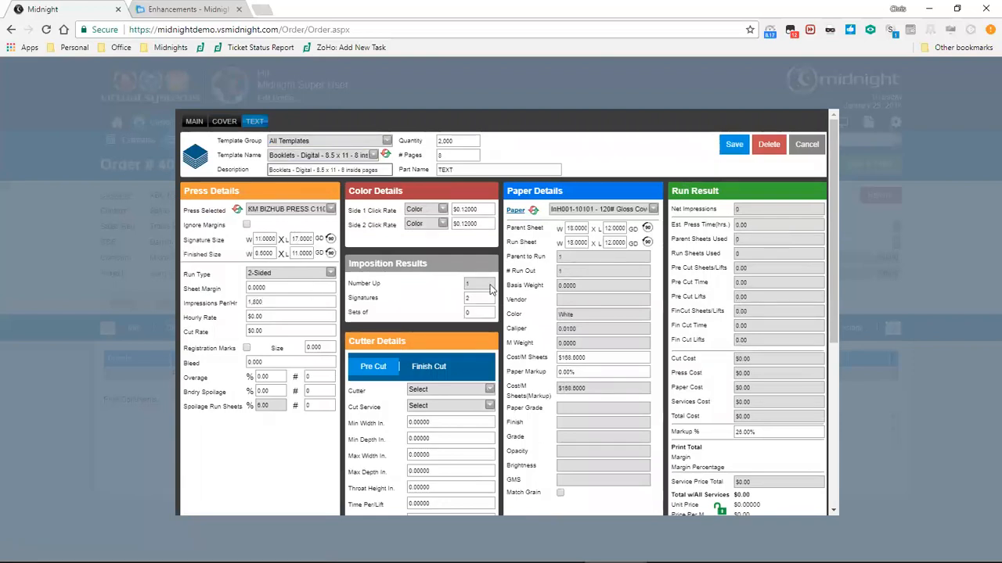
{"action": "scroll", "coordinate": [837, 346], "scroll_direction": "down", "scroll_amount": 3}
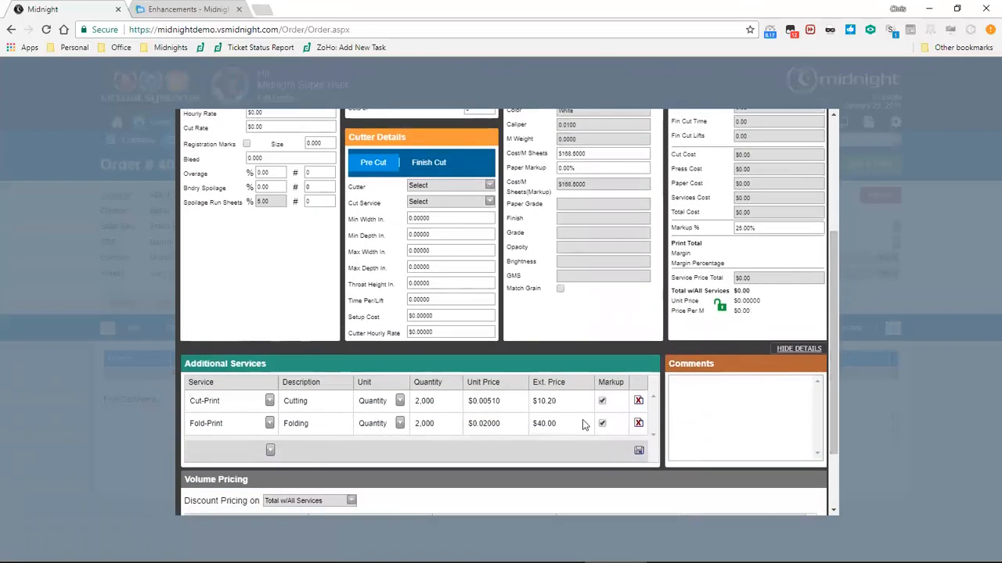
{"action": "scroll", "coordinate": [582, 421], "scroll_direction": "up", "scroll_amount": 3}
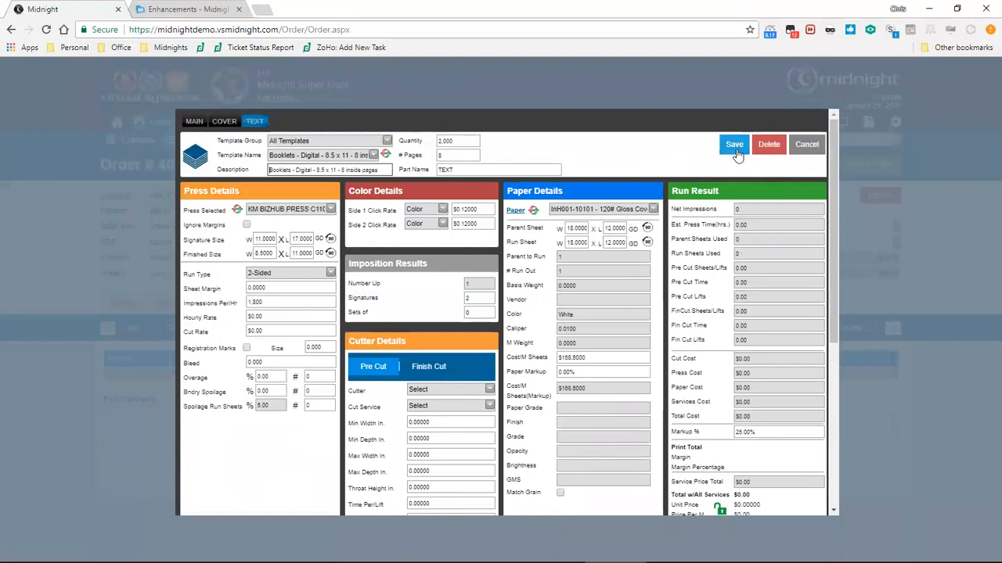
{"action": "left_click", "coordinate": [734, 146]}
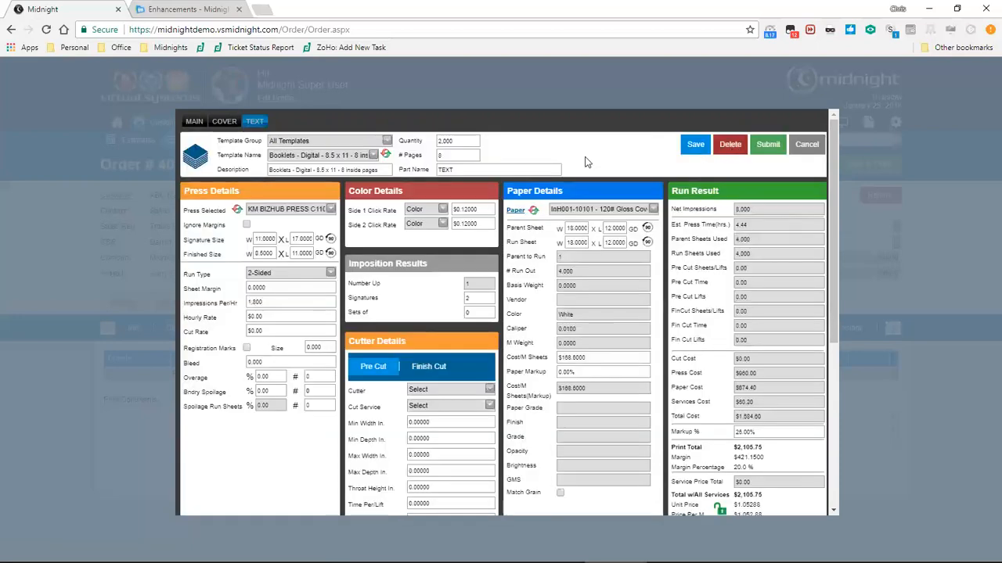
Return to the multi-part job's main summary and examine its total price.
{"action": "left_click", "coordinate": [194, 122]}
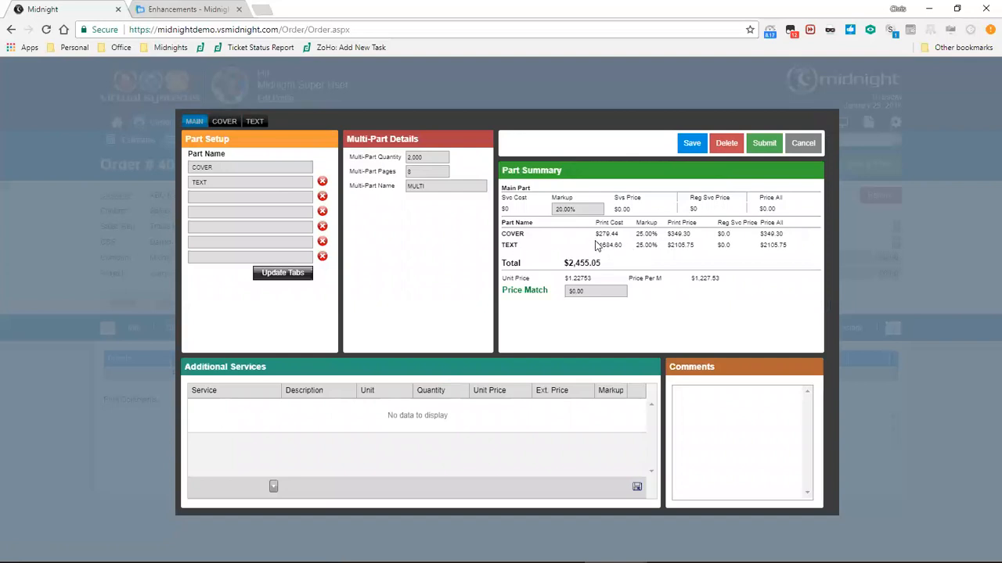
{"action": "double_click", "coordinate": [568, 270]}
{"action": "left_click", "coordinate": [636, 265]}
Set the multi-part job's price match to $2,500 and compare it with the part costs and total.
{"action": "left_click_drag", "start_coordinate": [595, 294], "coordinate": [565, 296]}
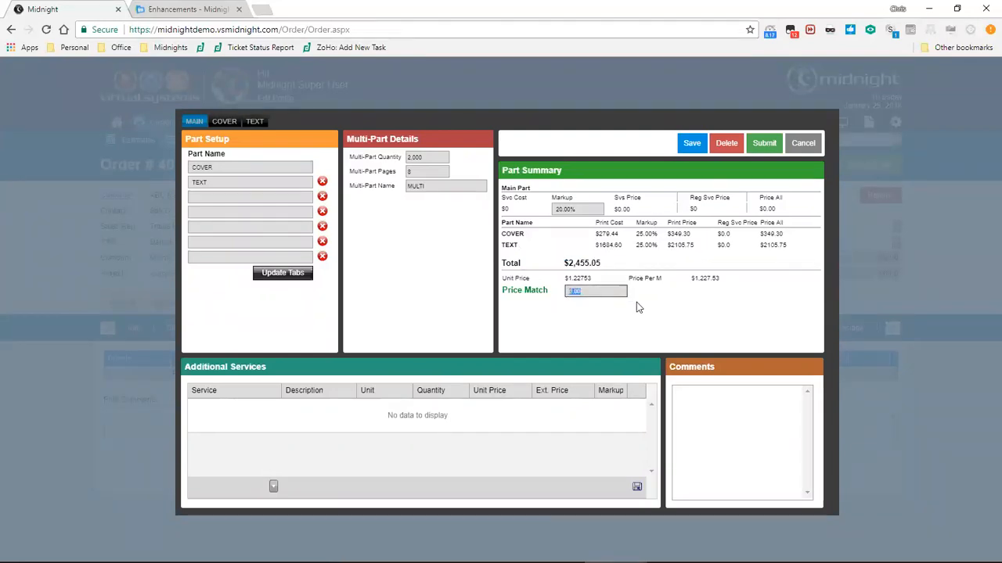
{"action": "type", "text": "2500"}
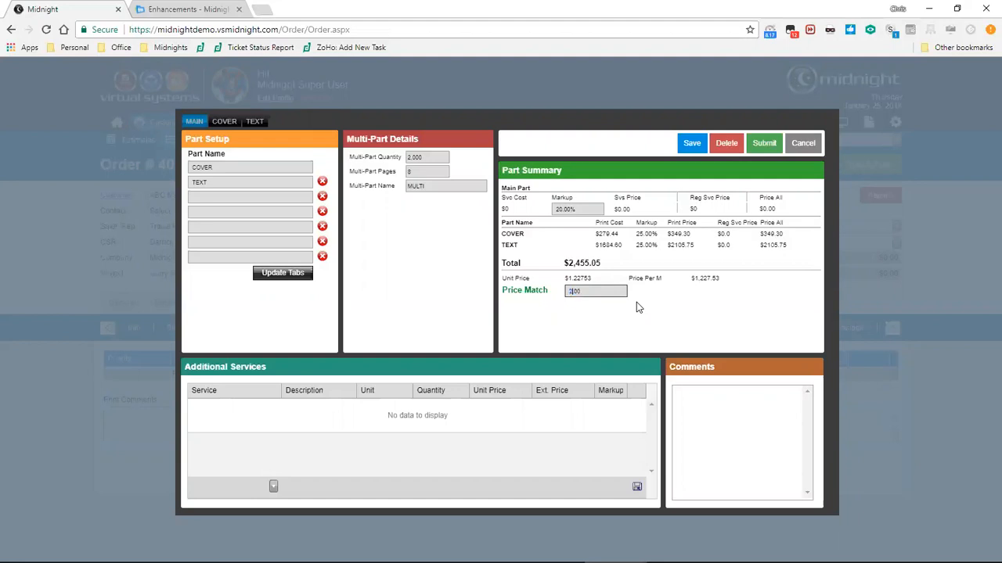
{"action": "key", "text": "End"}
{"action": "left_click_drag", "start_coordinate": [606, 291], "coordinate": [570, 292]}
{"action": "left_click", "coordinate": [595, 294]}
{"action": "left_click_drag", "start_coordinate": [595, 234], "coordinate": [626, 251]}
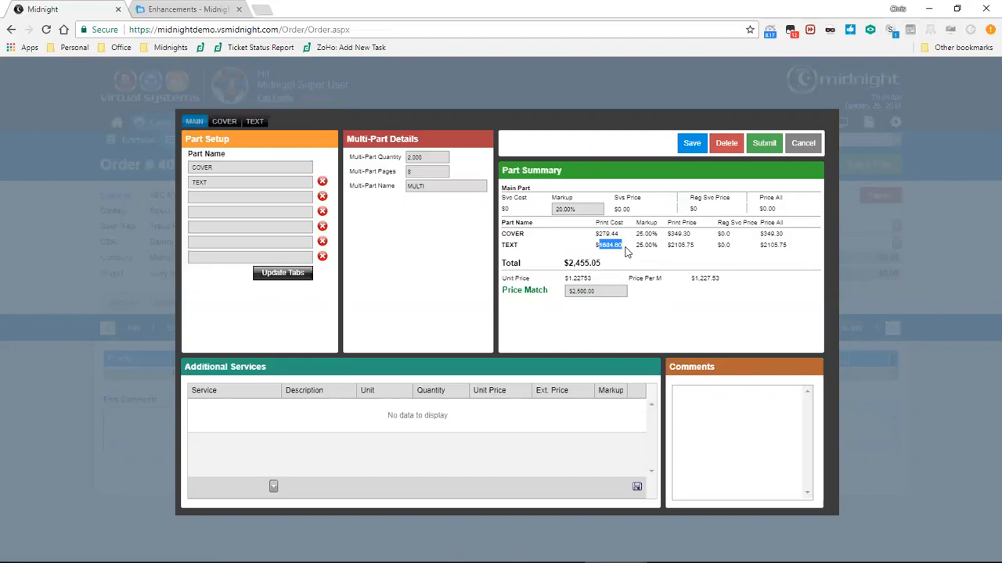
{"action": "left_click_drag", "start_coordinate": [607, 290], "coordinate": [570, 291]}
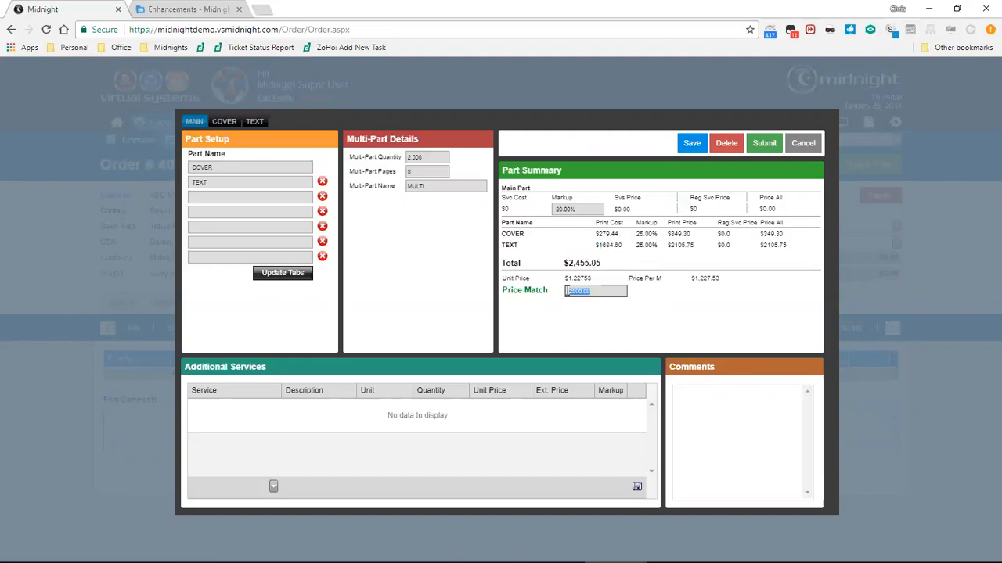
{"action": "left_click", "coordinate": [621, 318]}
{"action": "left_click_drag", "start_coordinate": [604, 264], "coordinate": [568, 271]}
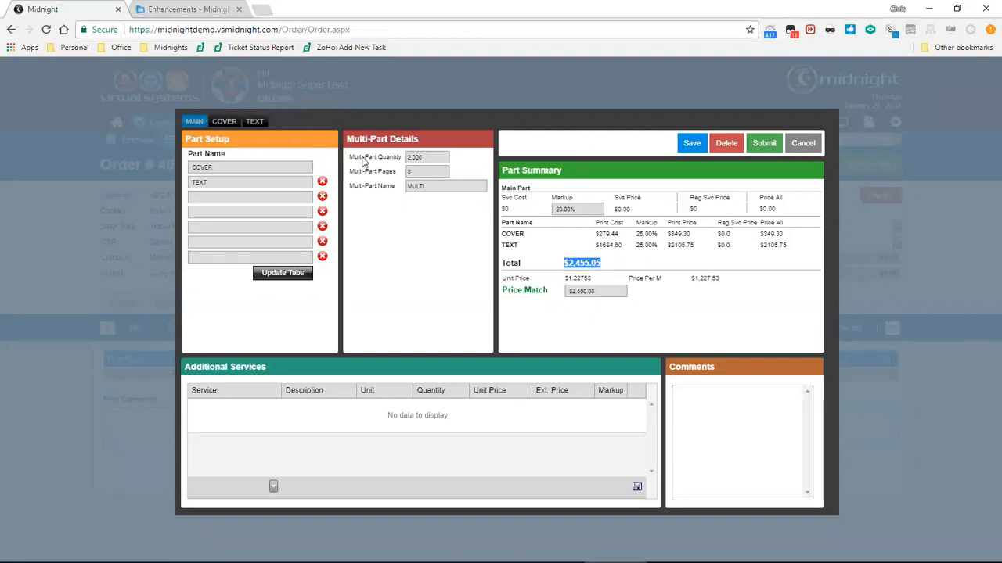
{"action": "left_click", "coordinate": [589, 266]}
Set the main part's service markup to 45%, clear the price match amount and save the job.
{"action": "left_click_drag", "start_coordinate": [579, 209], "coordinate": [538, 213]}
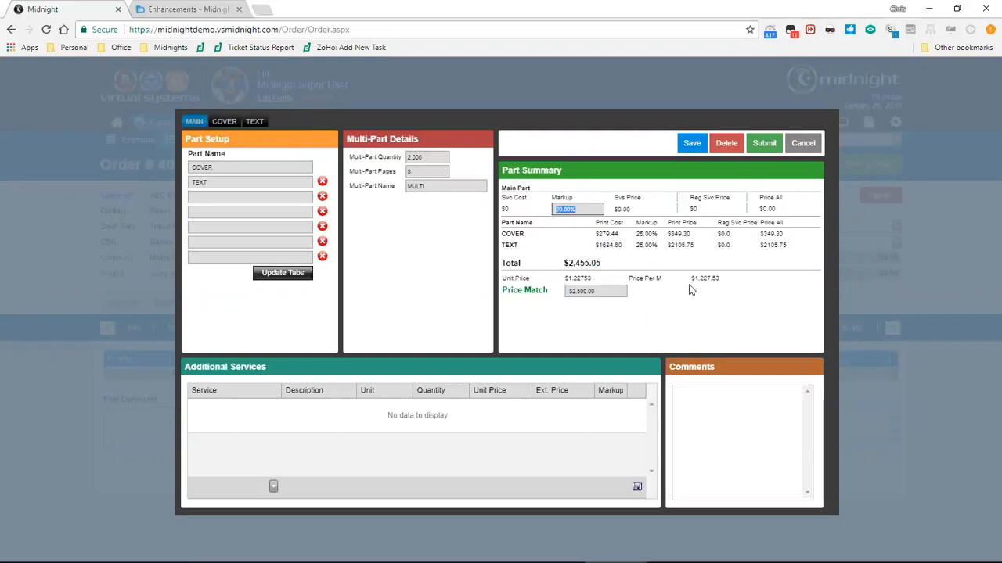
{"action": "type", "text": "45"}
{"action": "left_click_drag", "start_coordinate": [608, 291], "coordinate": [542, 290]}
{"action": "key", "text": "BackSpace"}
{"action": "left_click", "coordinate": [692, 146]}
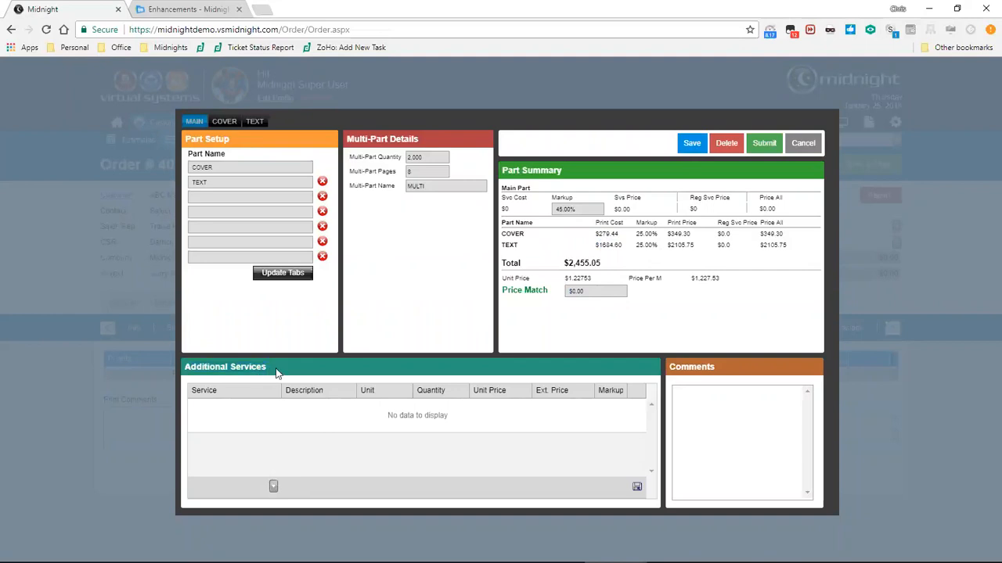
Add the Bindery service to the multi-part job's additional services.
{"action": "left_click", "coordinate": [273, 488]}
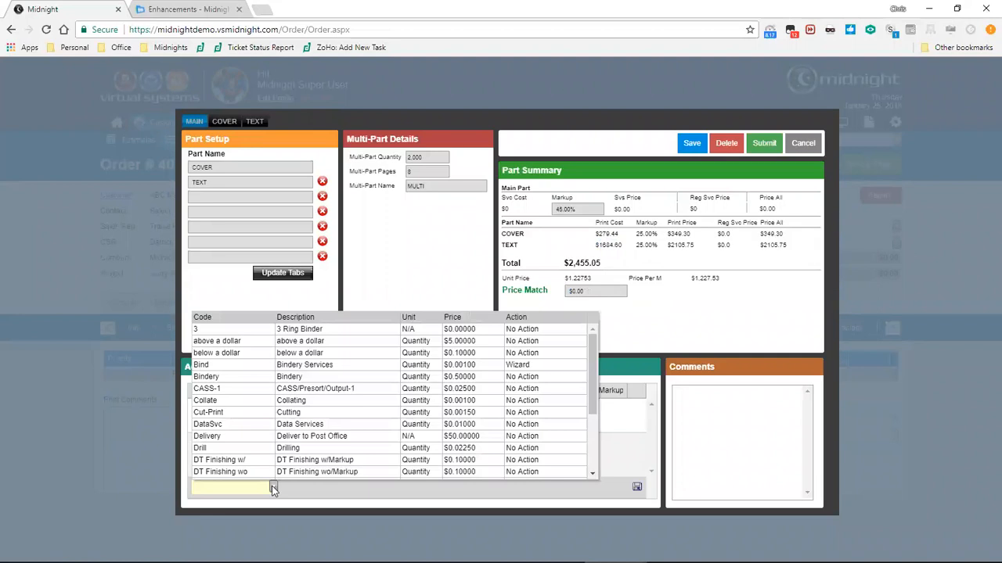
{"action": "left_click", "coordinate": [336, 379]}
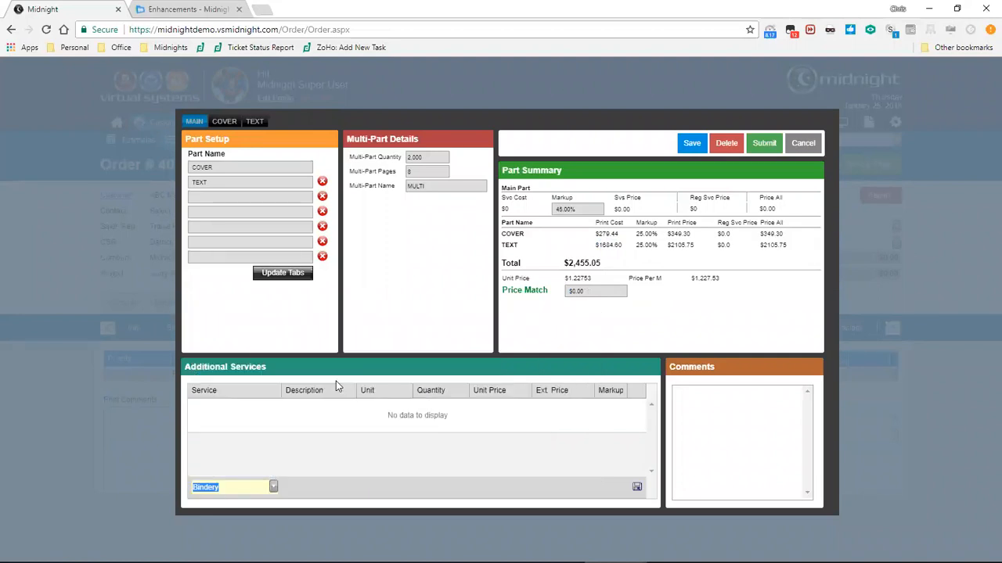
{"action": "left_click", "coordinate": [637, 488]}
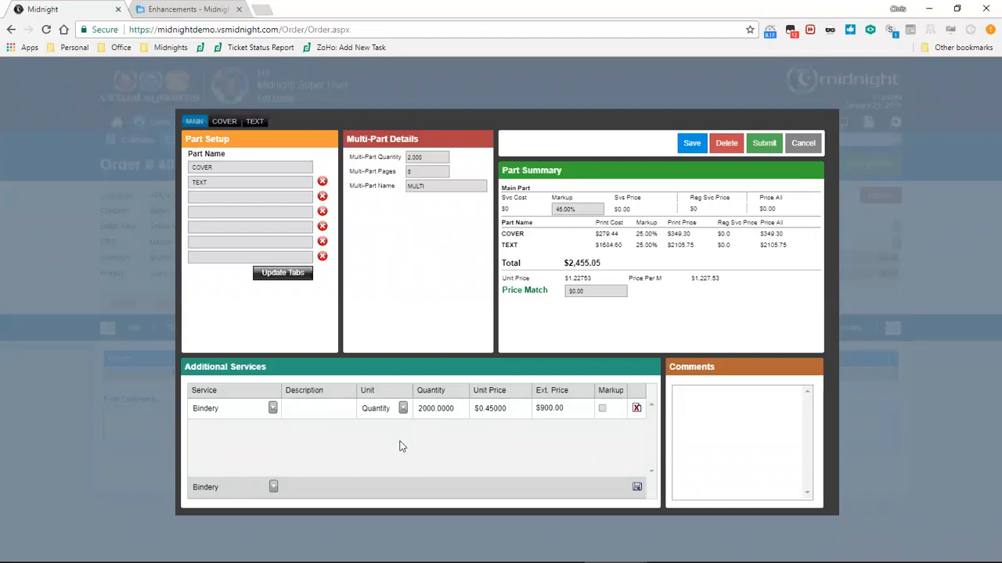
Name the multi-part job Books and submit it to the order.
{"action": "left_click_drag", "start_coordinate": [439, 187], "coordinate": [386, 193]}
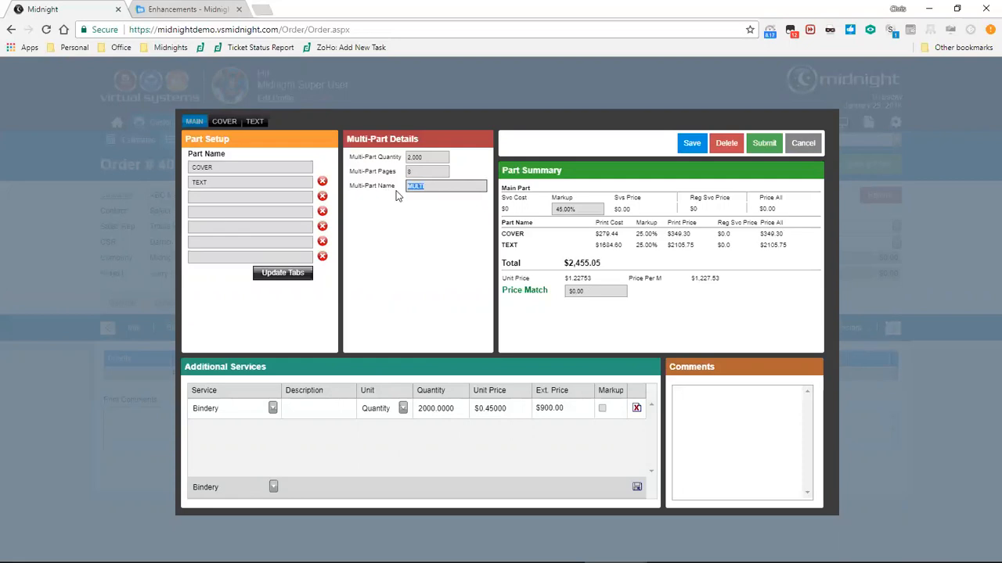
{"action": "type", "text": "Books"}
{"action": "left_click", "coordinate": [774, 145]}
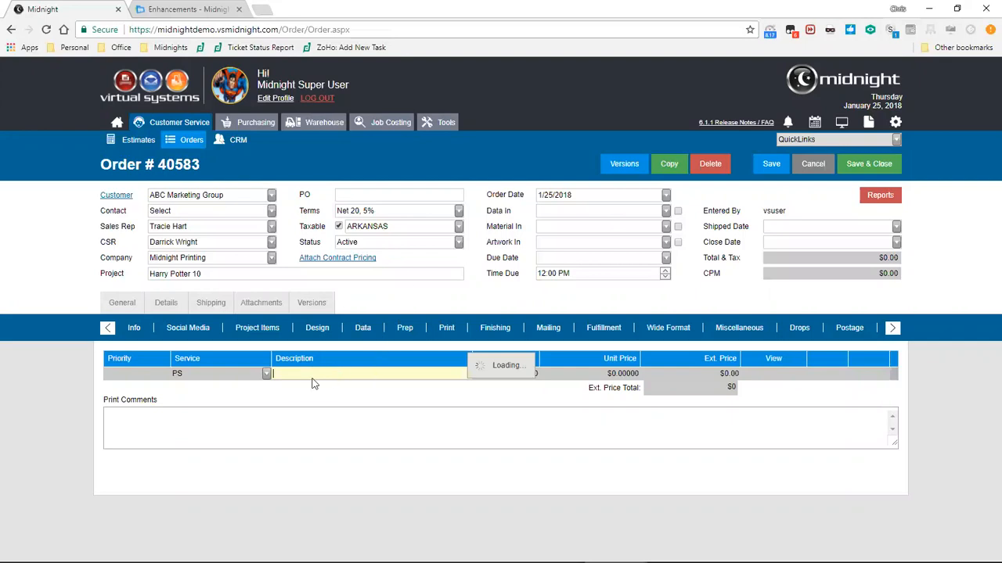
Review the booklet's cover and text print lines and its finishing services on the order.
{"action": "left_click", "coordinate": [277, 376]}
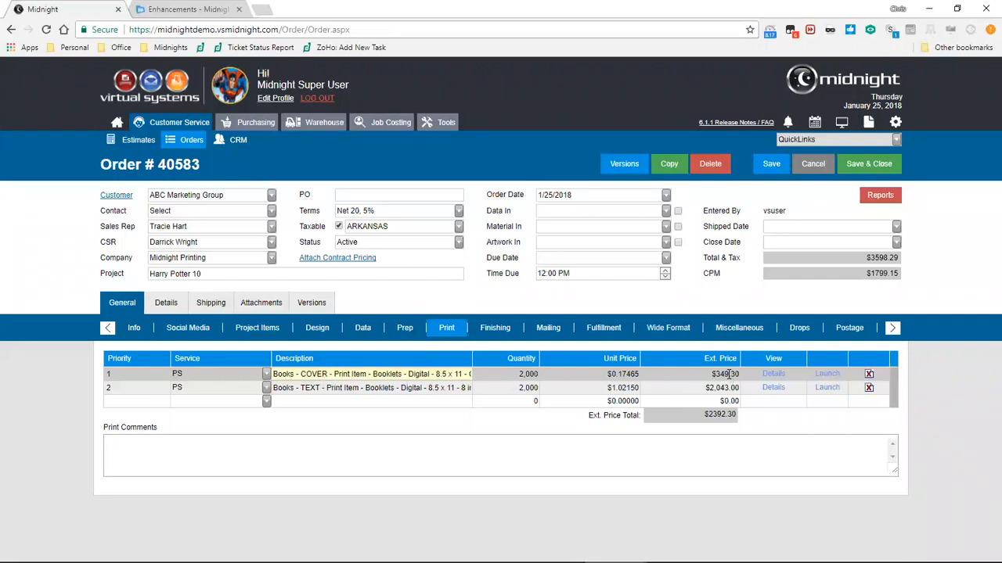
{"action": "left_click", "coordinate": [507, 330]}
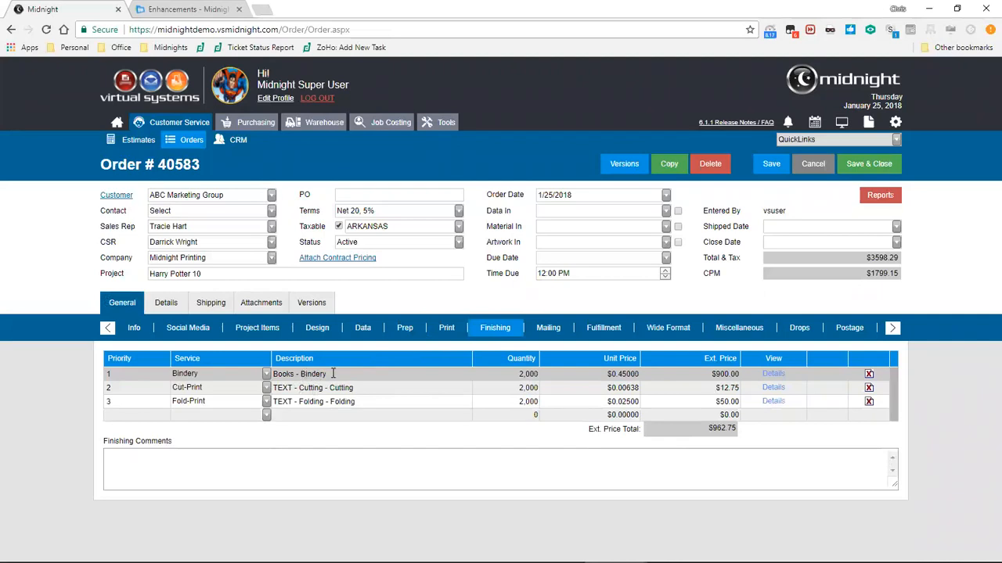
{"action": "left_click", "coordinate": [292, 373]}
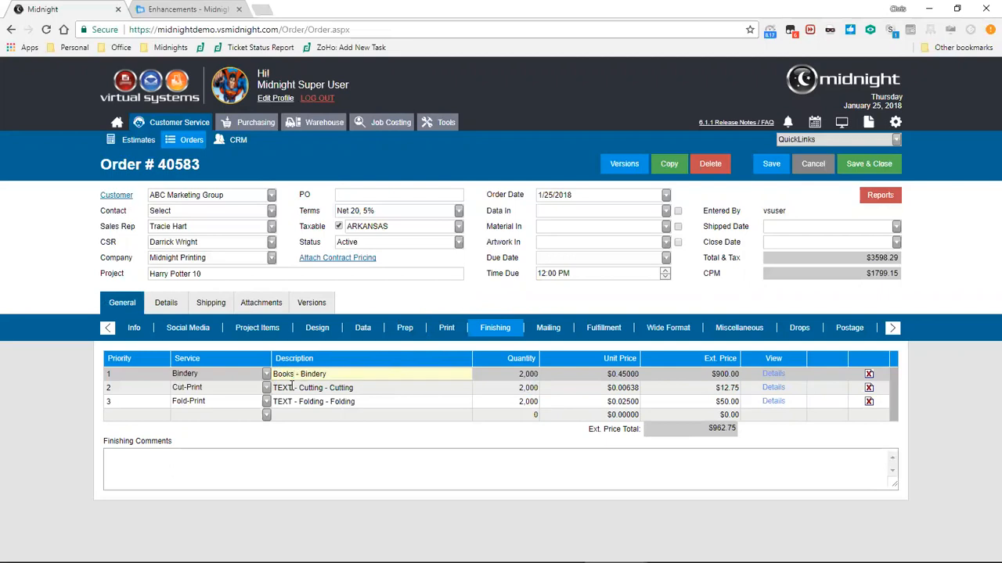
Examine the part names that prefix the booklet's bindery, cutting and folding descriptions among the finishing services.
{"action": "double_click", "coordinate": [293, 388]}
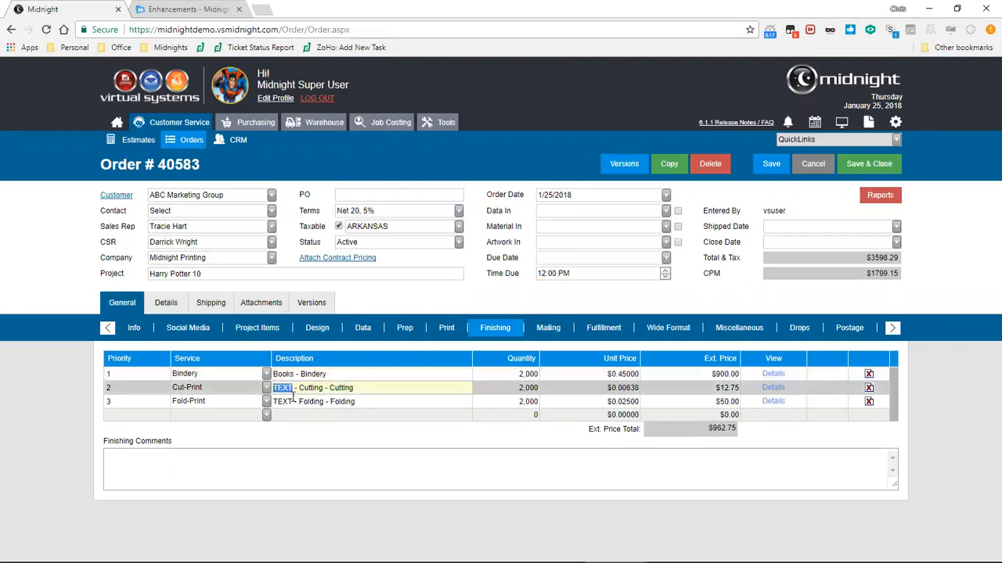
{"action": "double_click", "coordinate": [291, 401]}
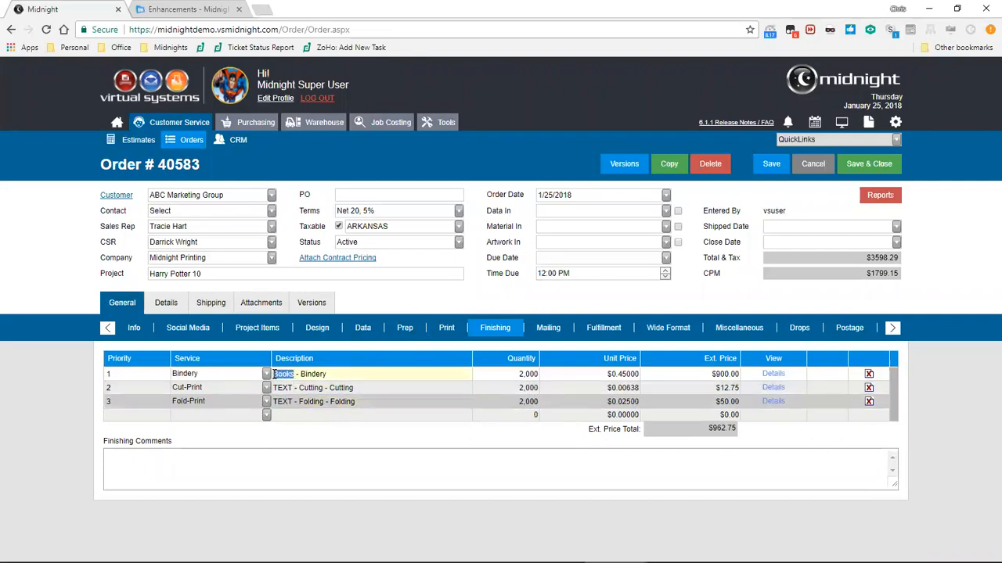
{"action": "left_click", "coordinate": [294, 374]}
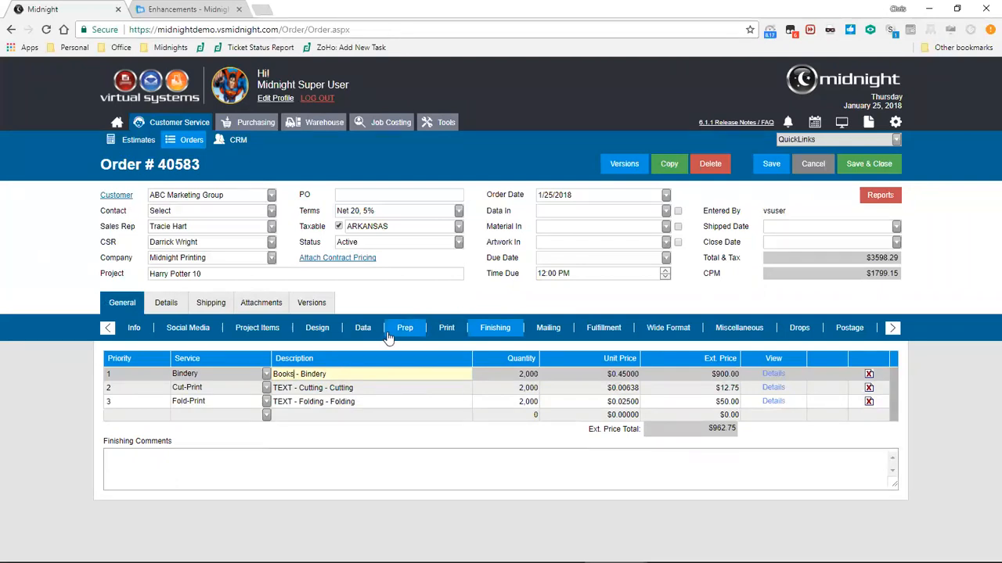
{"action": "left_click", "coordinate": [479, 302]}
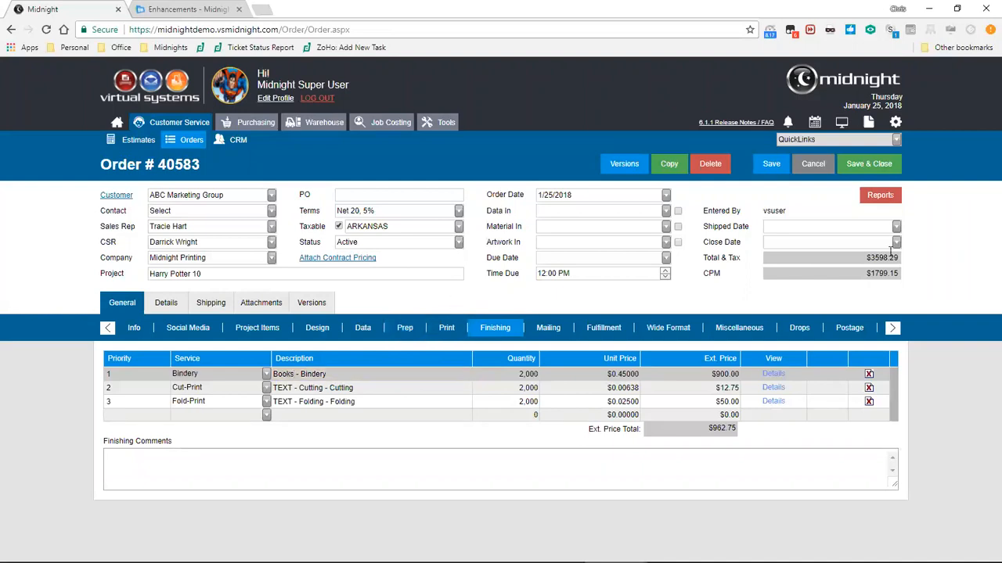
Open the Work Order report for the booklet order and enlarge its report window.
{"action": "left_click", "coordinate": [878, 207]}
{"action": "scroll", "coordinate": [896, 338], "scroll_direction": "down", "scroll_amount": 10}
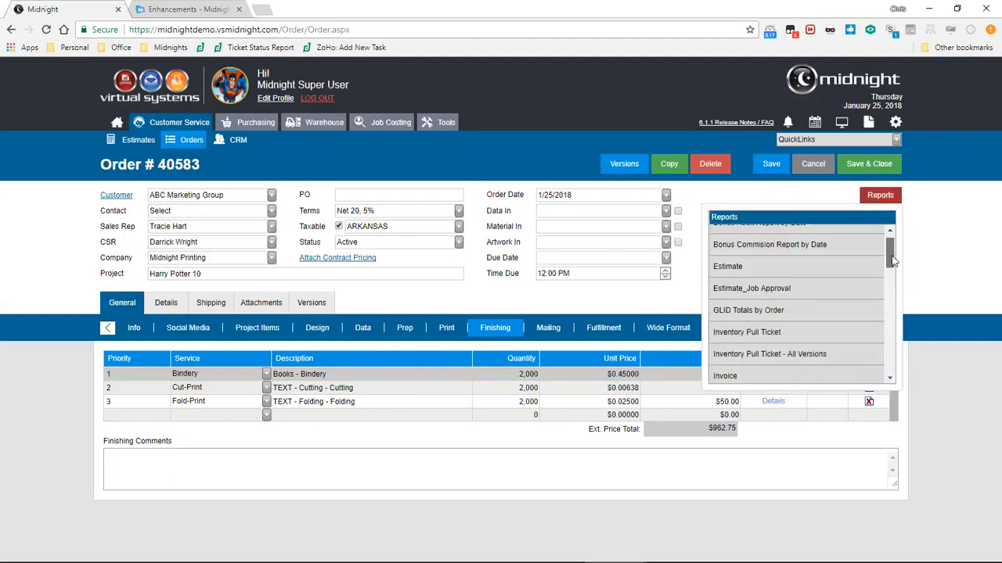
{"action": "scroll", "coordinate": [896, 339], "scroll_direction": "down", "scroll_amount": 5}
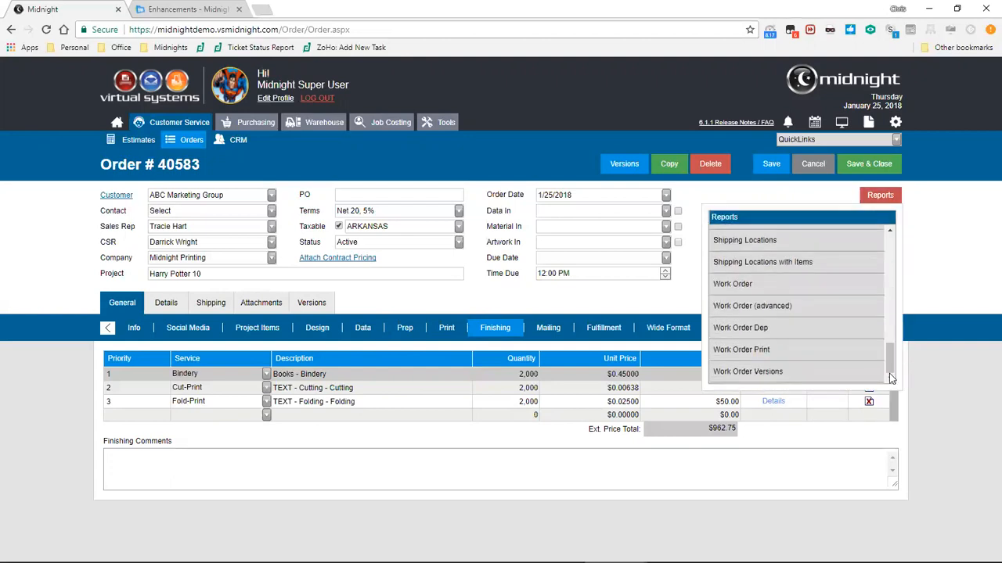
{"action": "left_click", "coordinate": [781, 286]}
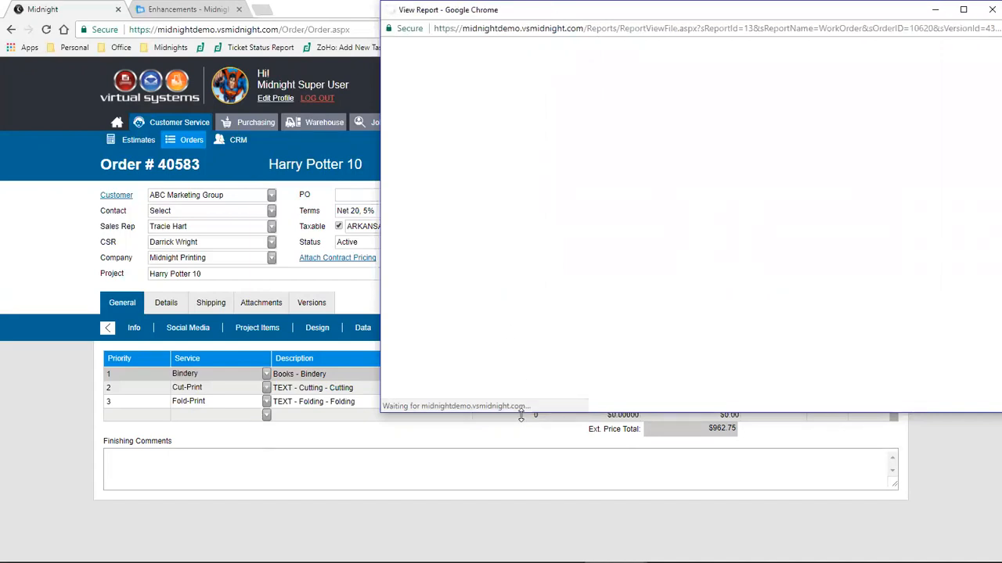
{"action": "left_click_drag", "start_coordinate": [520, 413], "coordinate": [506, 538]}
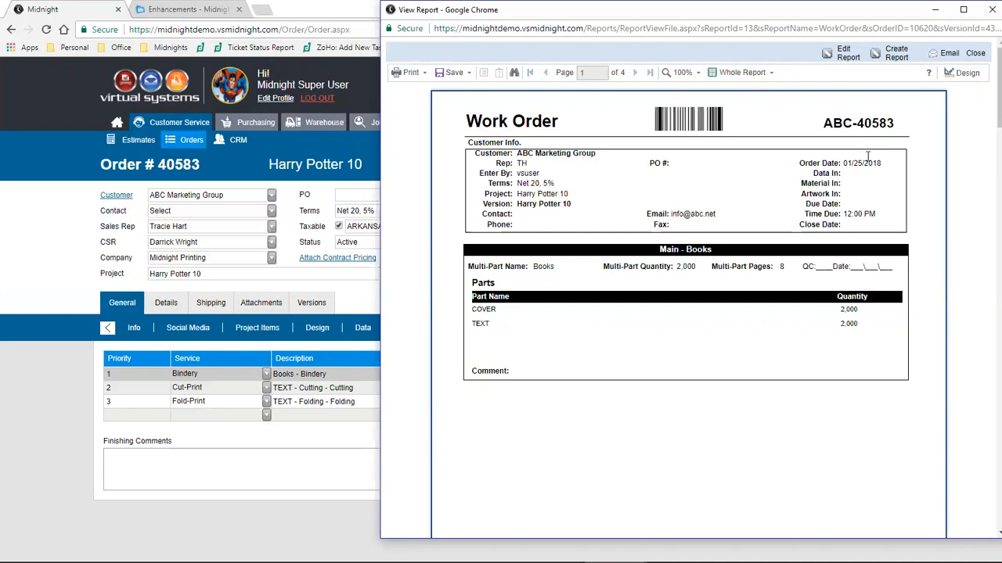
Review the COVER and TEXT part details and required materials in the work order, and close the report.
{"action": "scroll", "coordinate": [985, 106], "scroll_direction": "down", "scroll_amount": 10}
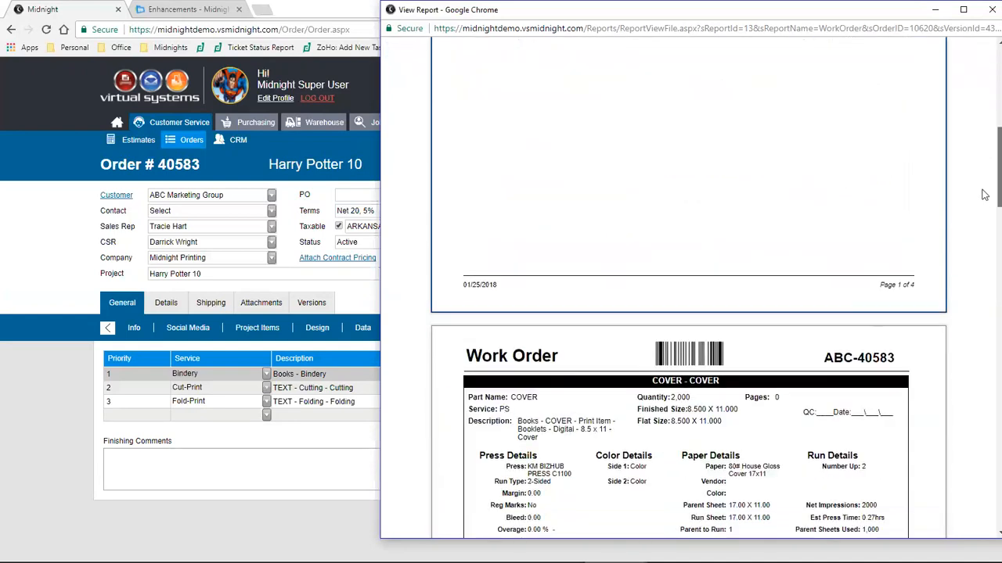
{"action": "left_click_drag", "start_coordinate": [982, 231], "coordinate": [982, 229]}
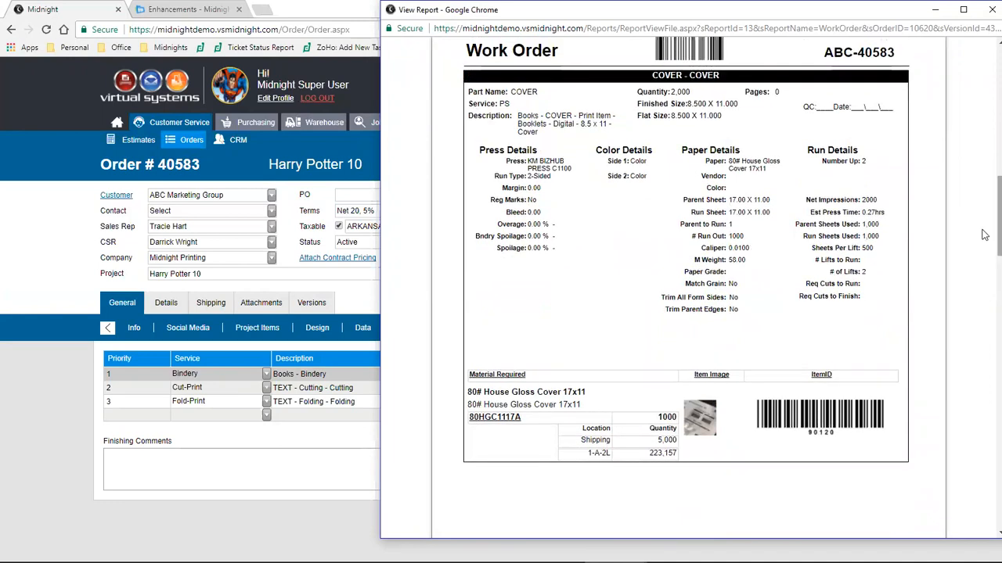
{"action": "left_click_drag", "start_coordinate": [547, 116], "coordinate": [573, 117]}
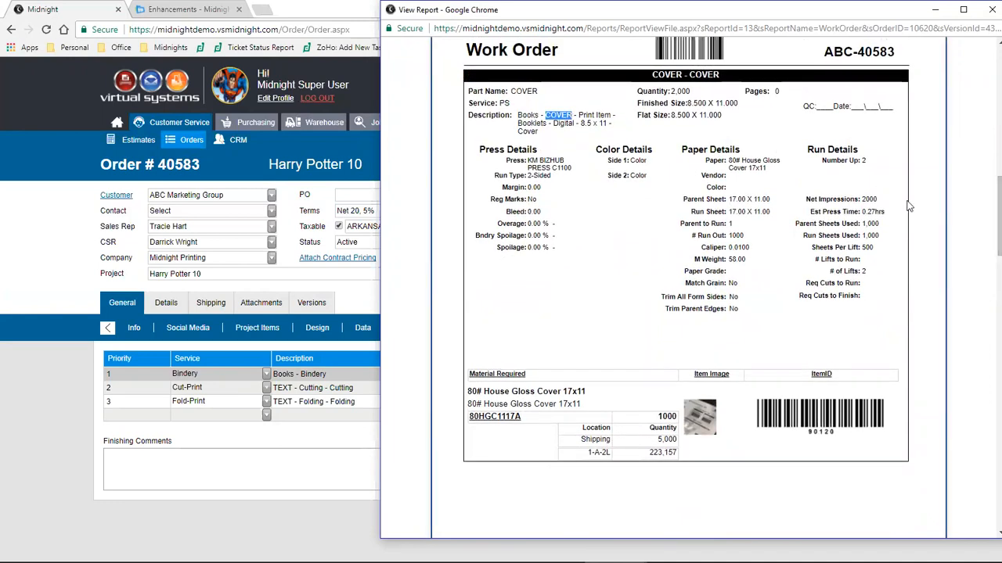
{"action": "scroll", "coordinate": [985, 289], "scroll_direction": "down", "scroll_amount": 4}
{"action": "scroll", "coordinate": [985, 289], "scroll_direction": "down", "scroll_amount": 5}
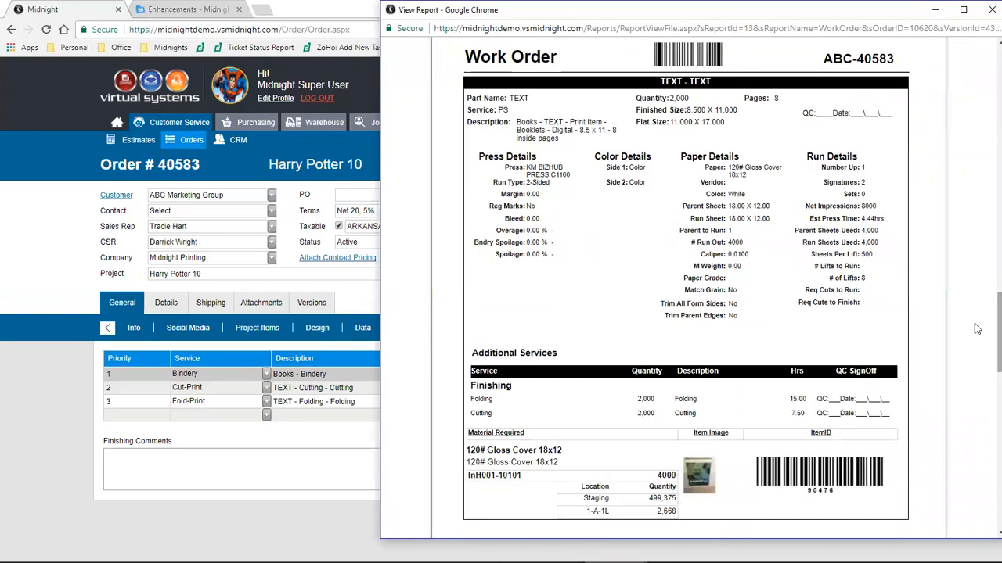
{"action": "left_click_drag", "start_coordinate": [545, 122], "coordinate": [561, 122]}
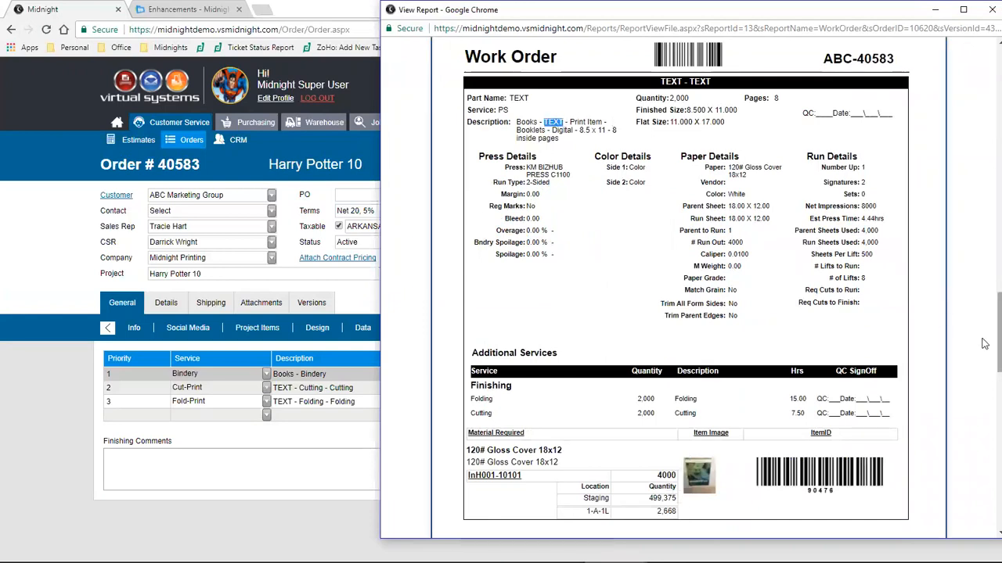
{"action": "scroll", "coordinate": [984, 344], "scroll_direction": "down", "scroll_amount": 5}
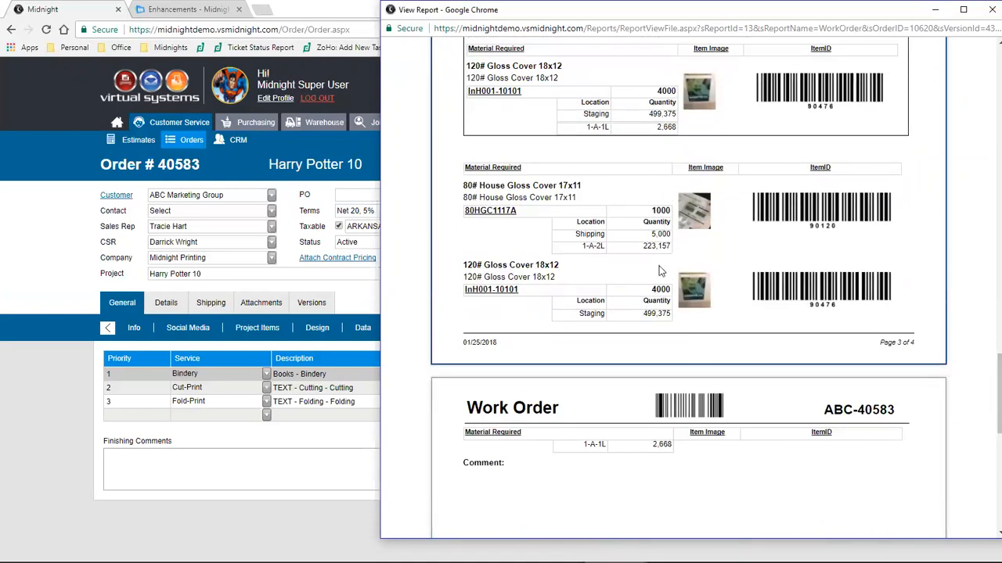
{"action": "left_click", "coordinate": [988, 11]}
Open the Work Order Print report, review its part, finishing and material sections through the last page, and close it.
{"action": "left_click", "coordinate": [880, 195]}
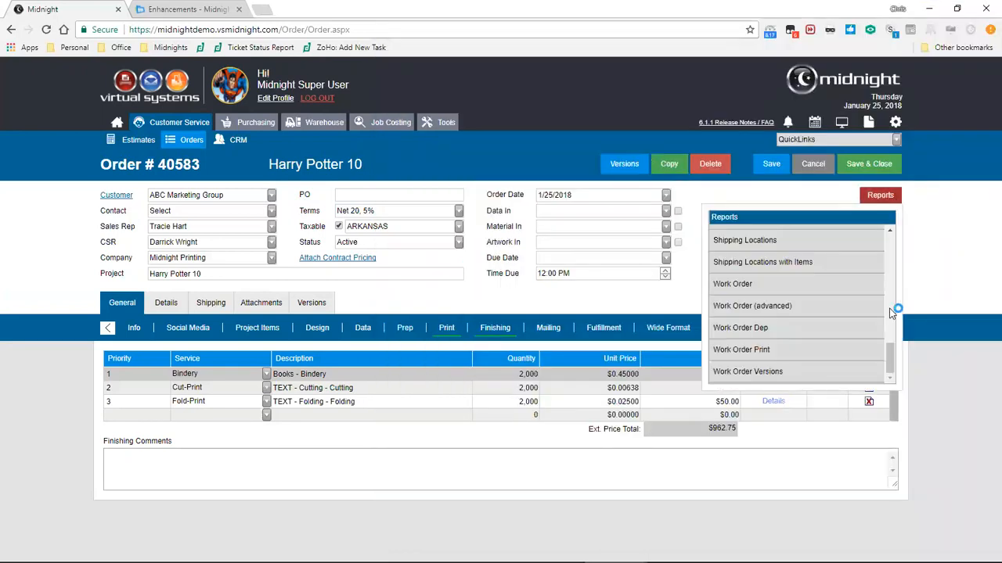
{"action": "left_click", "coordinate": [859, 351]}
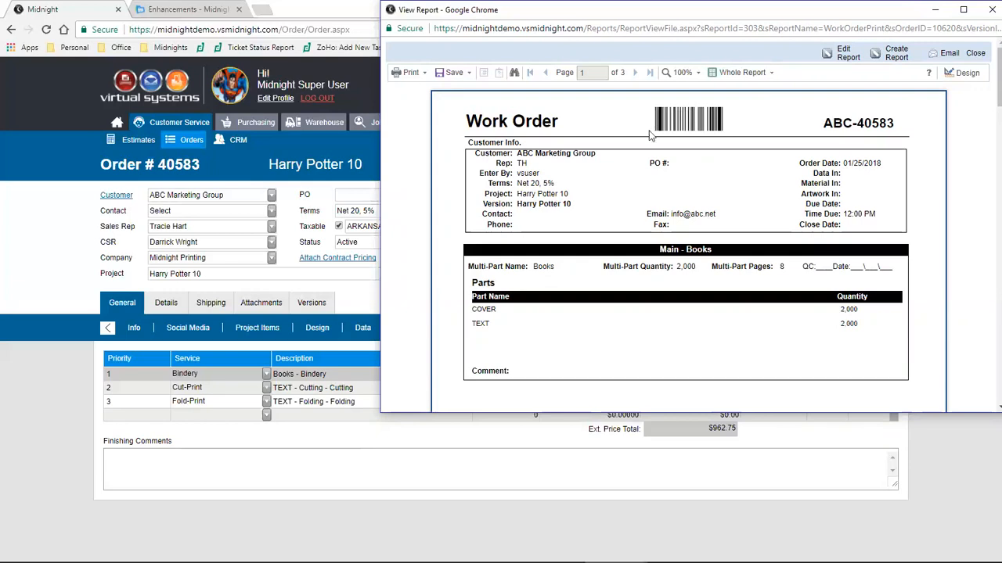
{"action": "scroll", "coordinate": [661, 196], "scroll_direction": "down", "scroll_amount": 1}
{"action": "scroll", "coordinate": [663, 223], "scroll_direction": "down", "scroll_amount": 8}
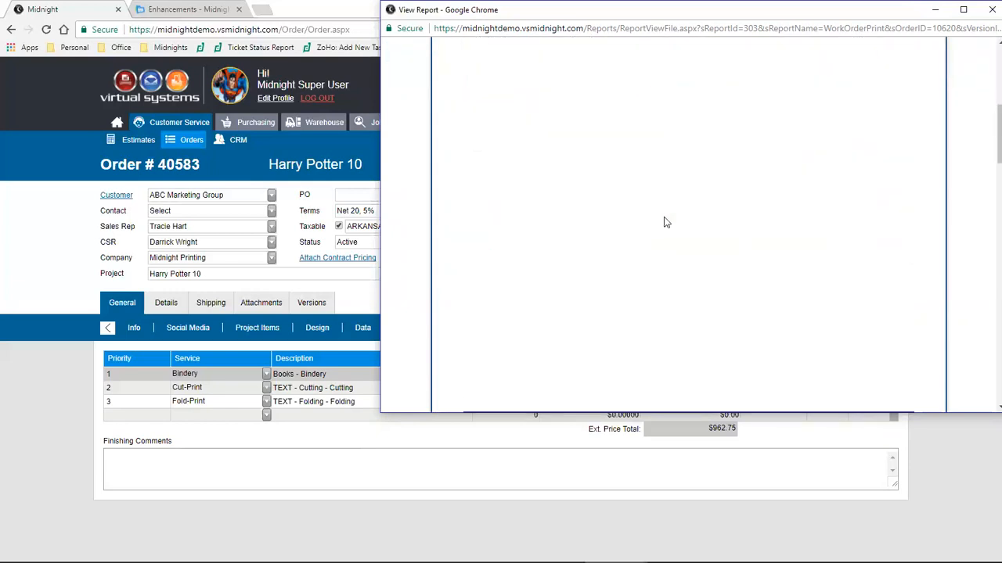
{"action": "scroll", "coordinate": [664, 222], "scroll_direction": "down", "scroll_amount": 2}
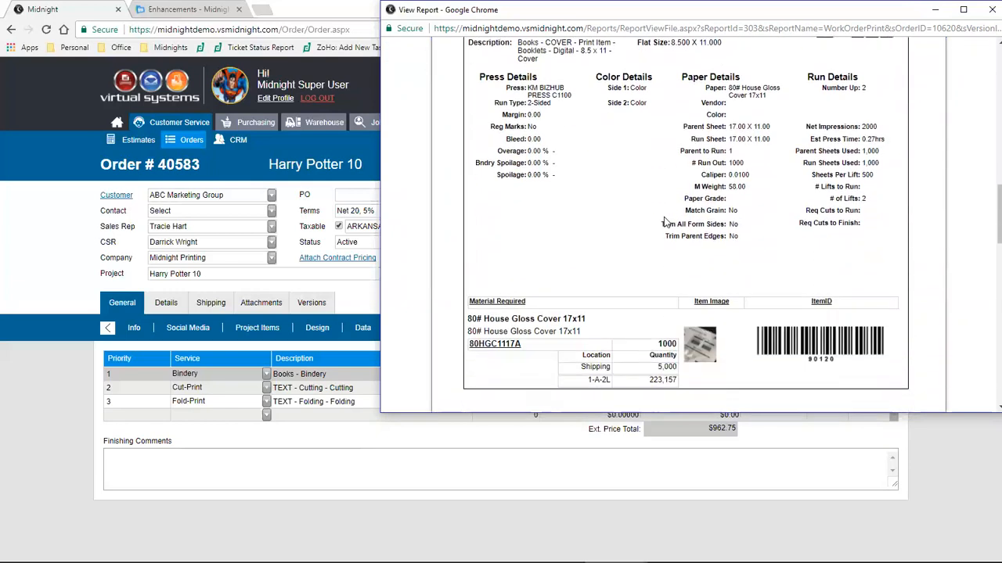
{"action": "scroll", "coordinate": [664, 223], "scroll_direction": "down", "scroll_amount": 9}
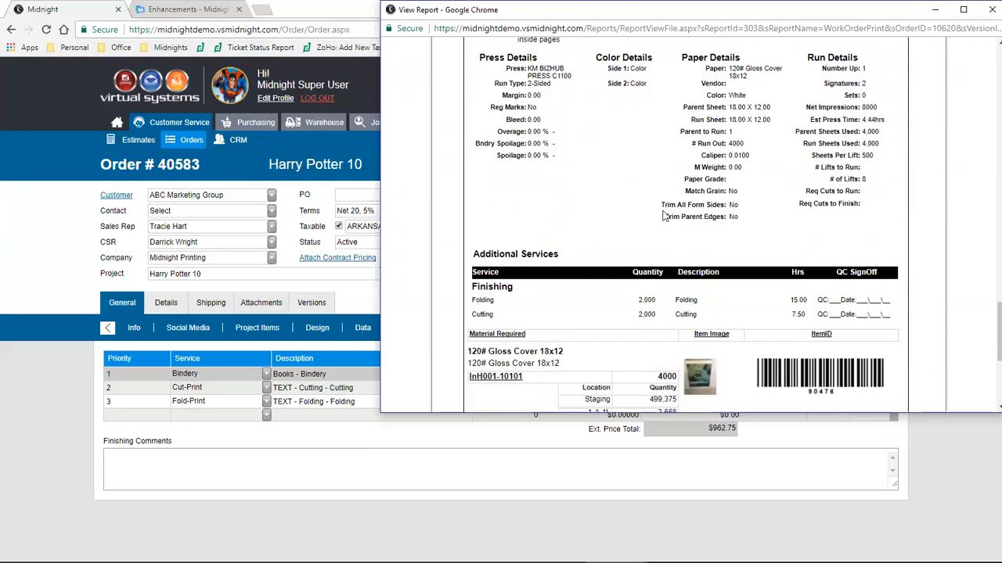
{"action": "scroll", "coordinate": [663, 216], "scroll_direction": "down", "scroll_amount": 3}
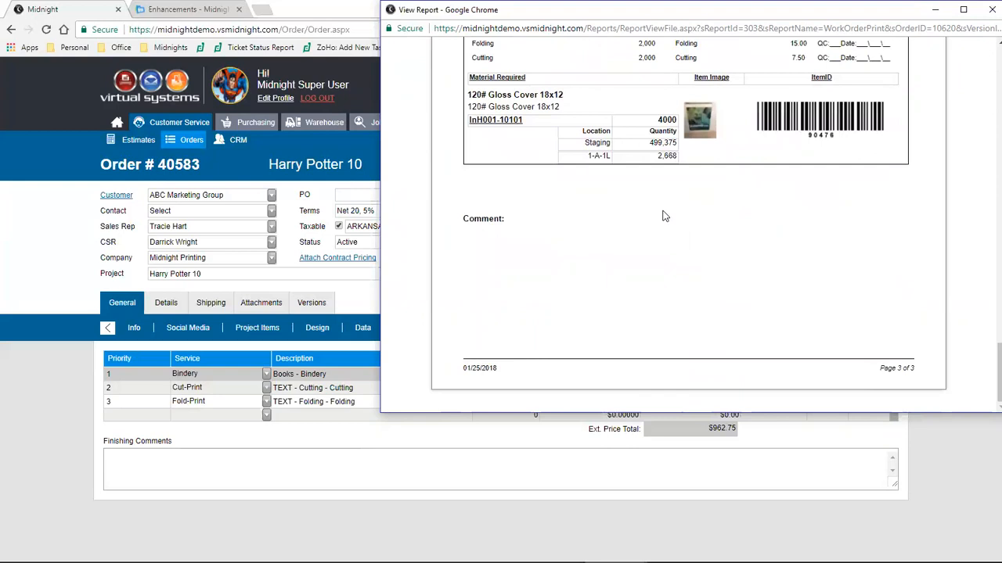
{"action": "scroll", "coordinate": [663, 216], "scroll_direction": "up", "scroll_amount": 2}
{"action": "scroll", "coordinate": [663, 216], "scroll_direction": "up", "scroll_amount": 1}
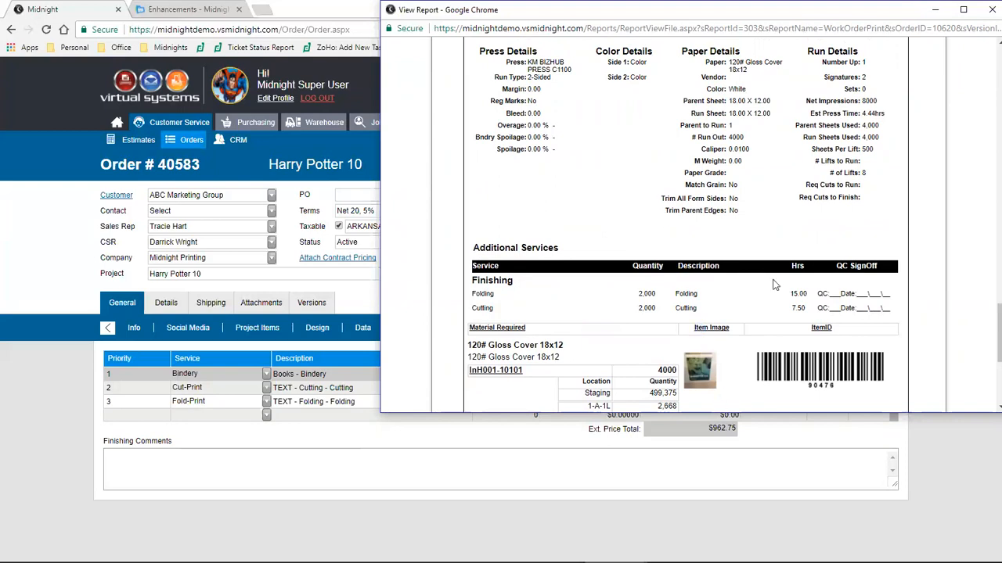
{"action": "left_click", "coordinate": [985, 13]}
Open the Invoice Price report for the order, review its itemized print and finishing lines, and close it.
{"action": "left_click", "coordinate": [878, 196]}
{"action": "left_click_drag", "start_coordinate": [884, 357], "coordinate": [902, 298]}
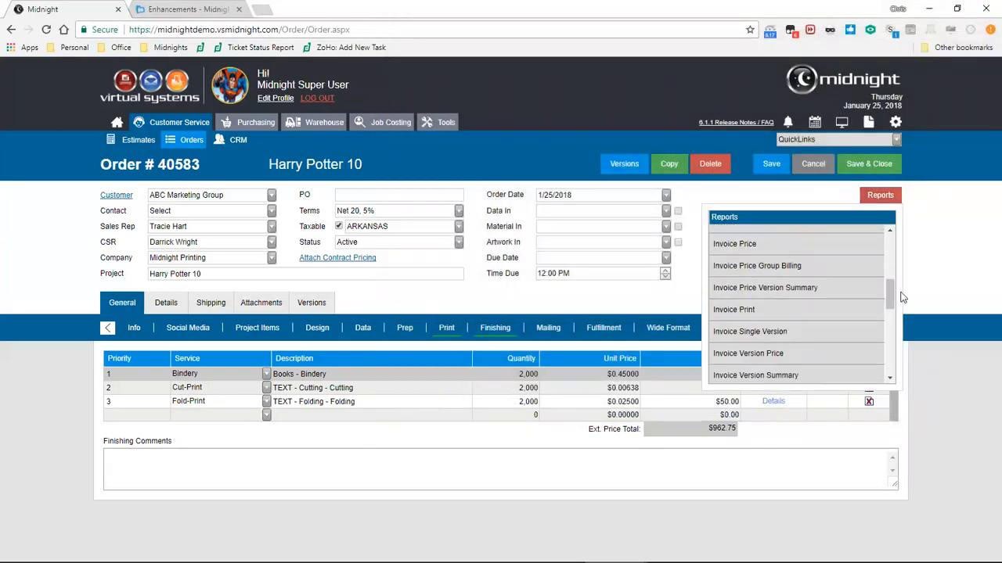
{"action": "left_click", "coordinate": [835, 244]}
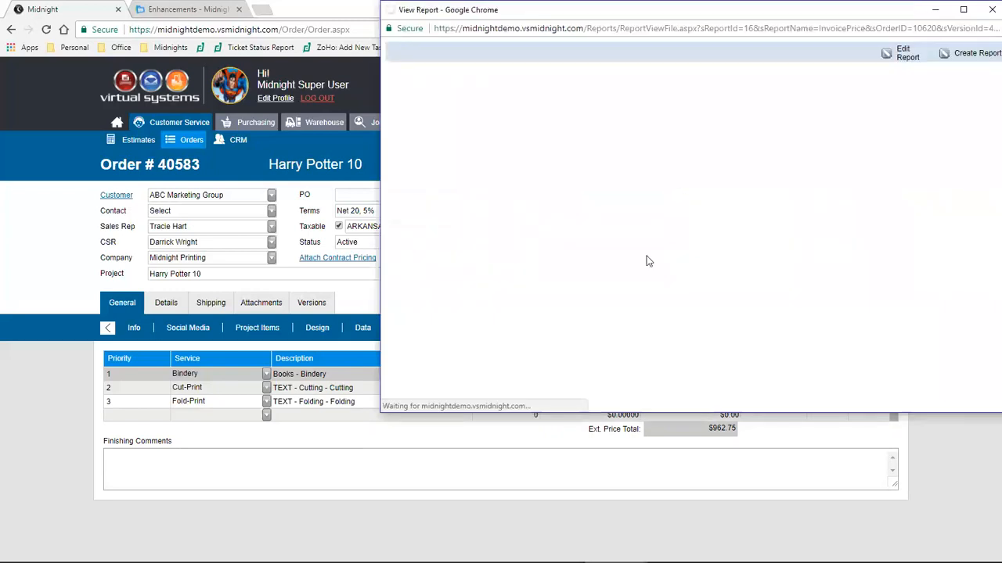
{"action": "scroll", "coordinate": [579, 337], "scroll_direction": "down", "scroll_amount": 1}
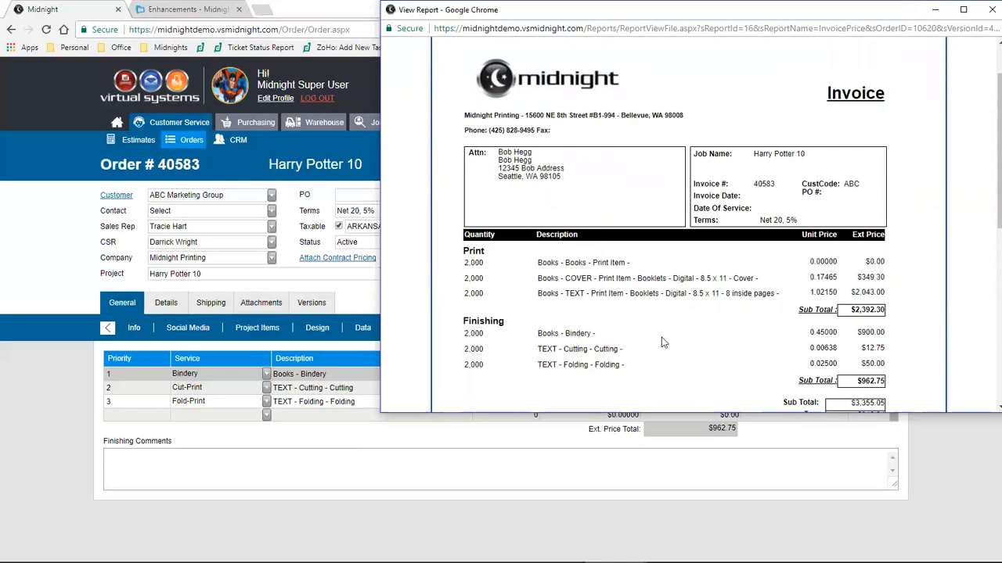
{"action": "left_click", "coordinate": [993, 9]}
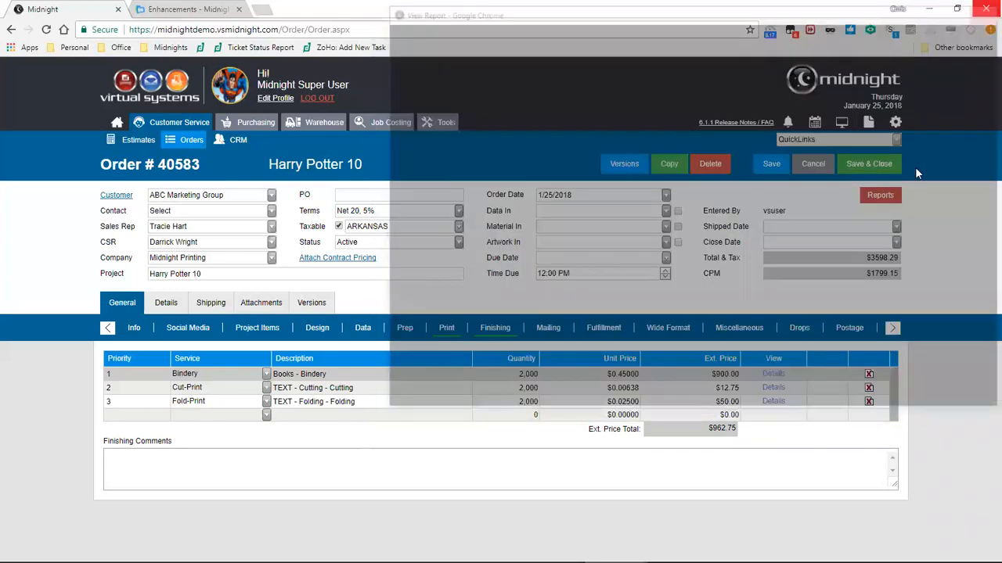
Open the Invoice Print report for the order, check its subtotal, and close it.
{"action": "left_click", "coordinate": [897, 199]}
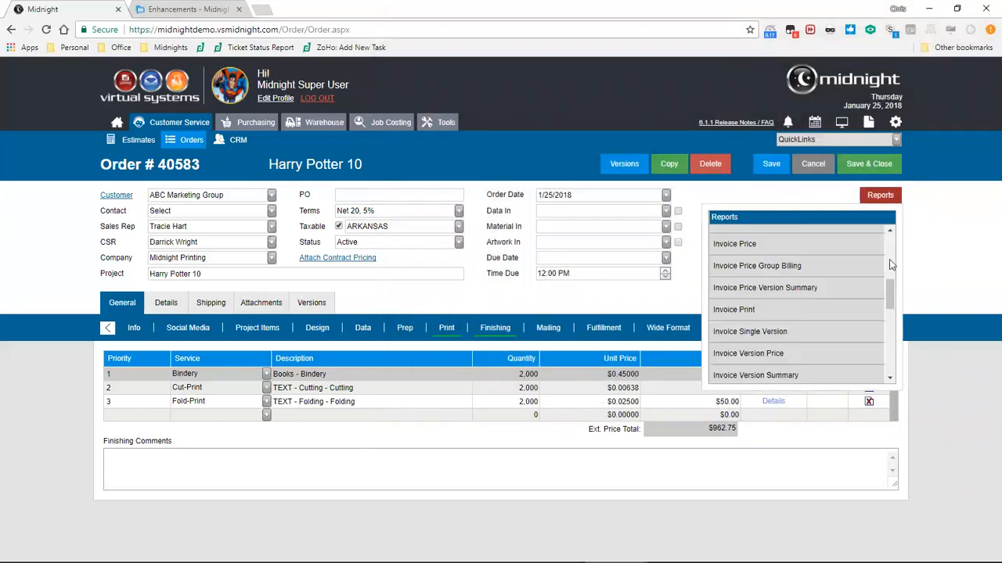
{"action": "left_click", "coordinate": [853, 316]}
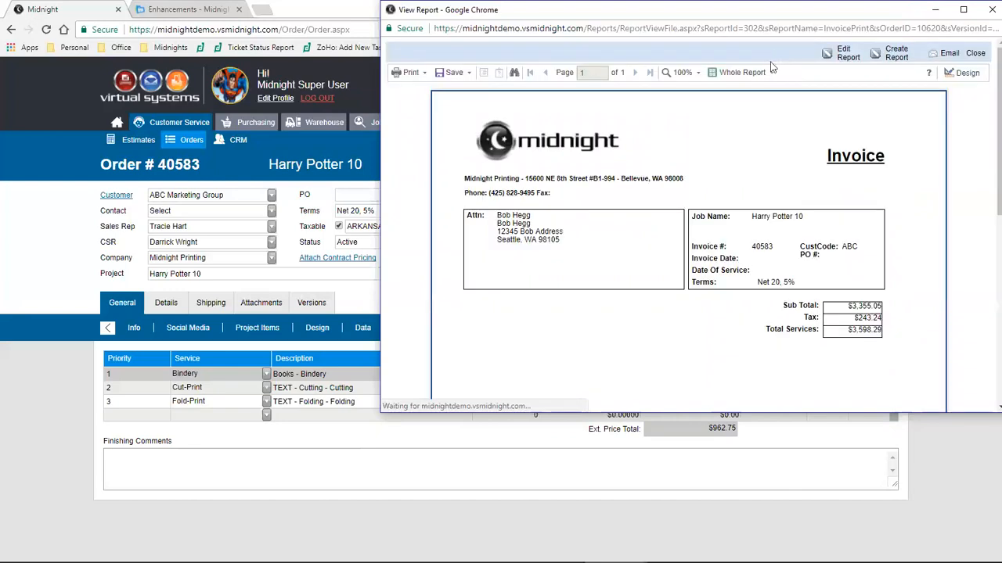
{"action": "left_click_drag", "start_coordinate": [846, 306], "coordinate": [884, 311]}
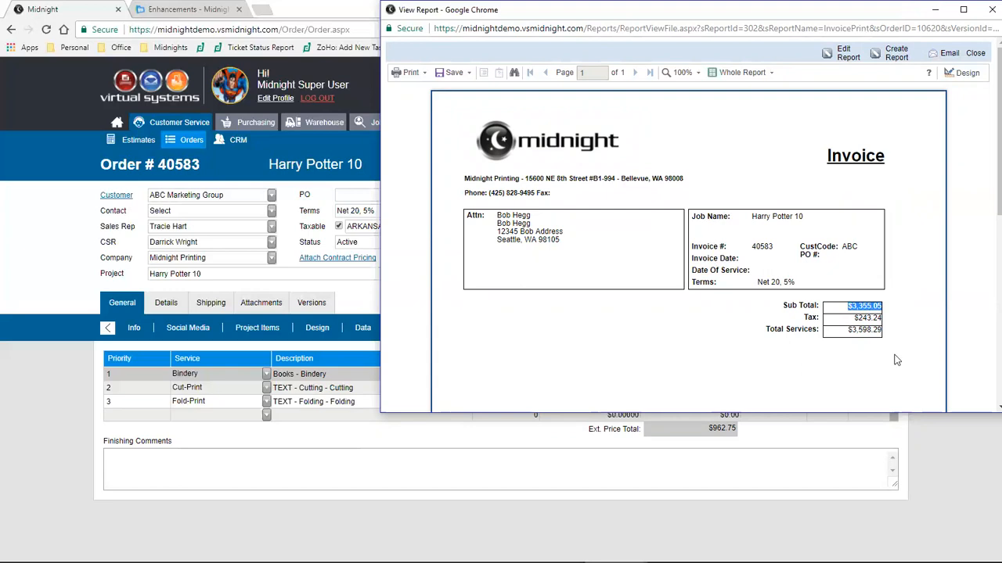
{"action": "left_click", "coordinate": [884, 314]}
{"action": "left_click", "coordinate": [975, 53]}
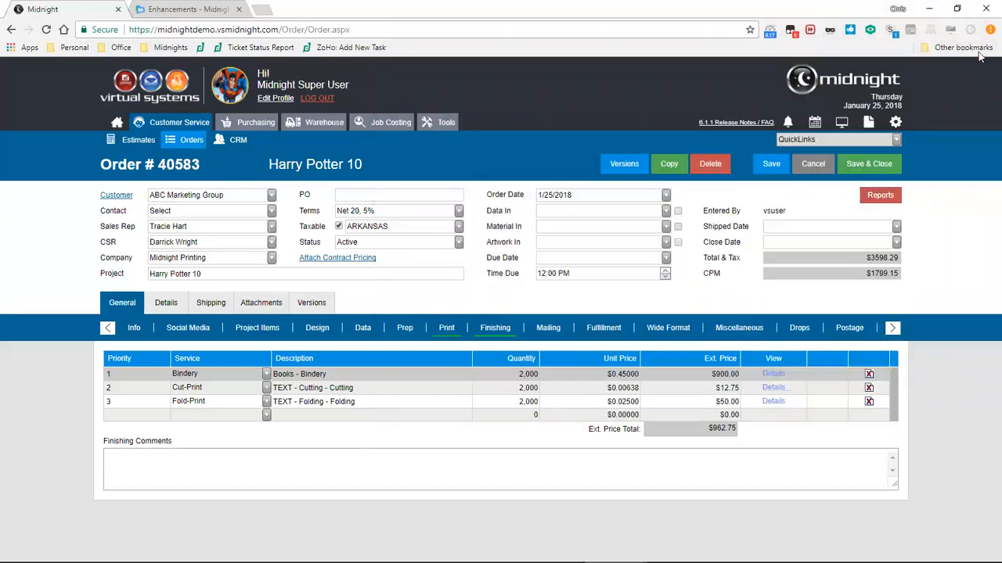
{"action": "left_click", "coordinate": [896, 140]}
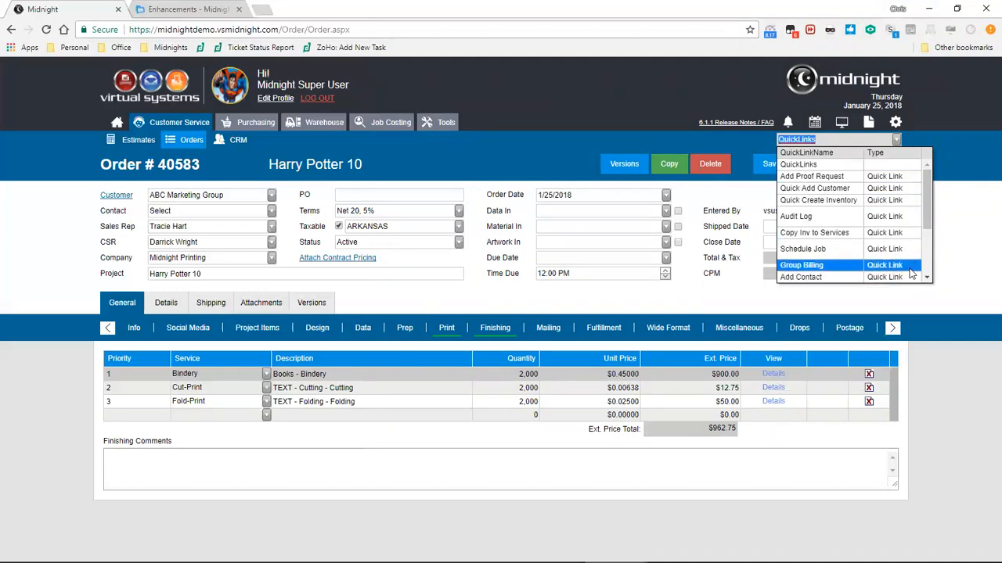
{"action": "left_click", "coordinate": [905, 311]}
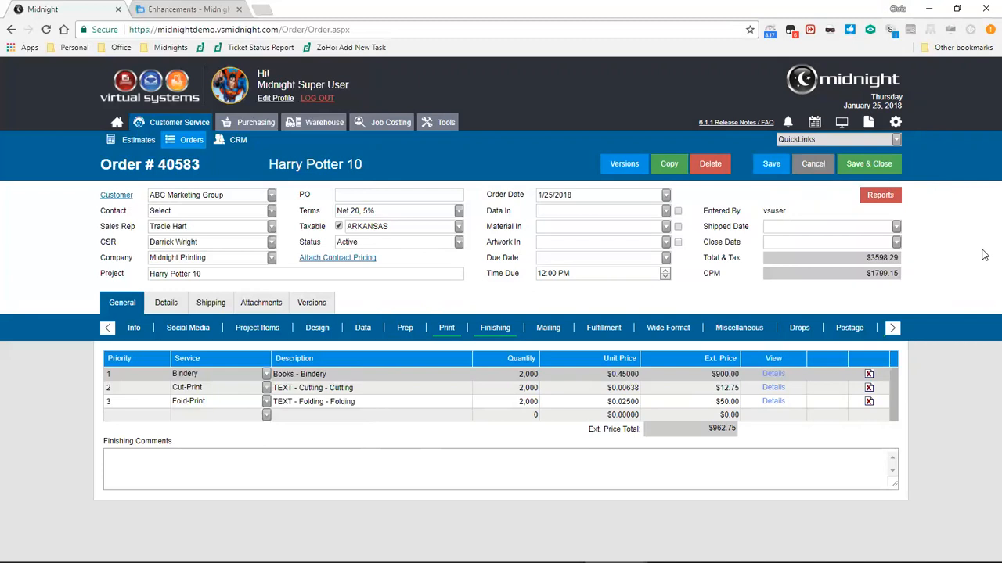
Show the order's inventory to check the paper items needed and reserved for the booklet.
{"action": "left_click", "coordinate": [894, 329]}
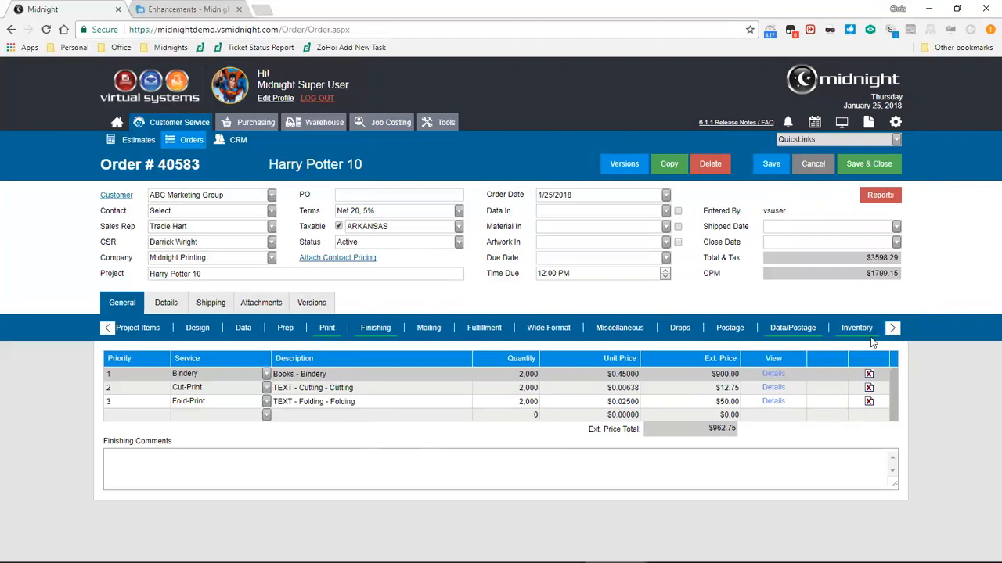
{"action": "left_click", "coordinate": [856, 335]}
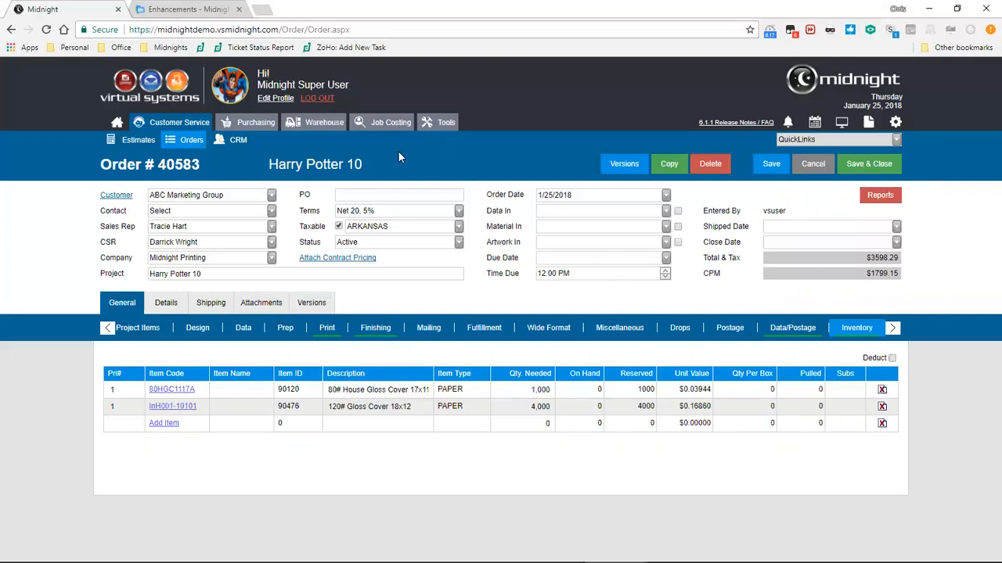
Save and close the booklet order, and open the Dynamic Job Board.
{"action": "left_click", "coordinate": [878, 166]}
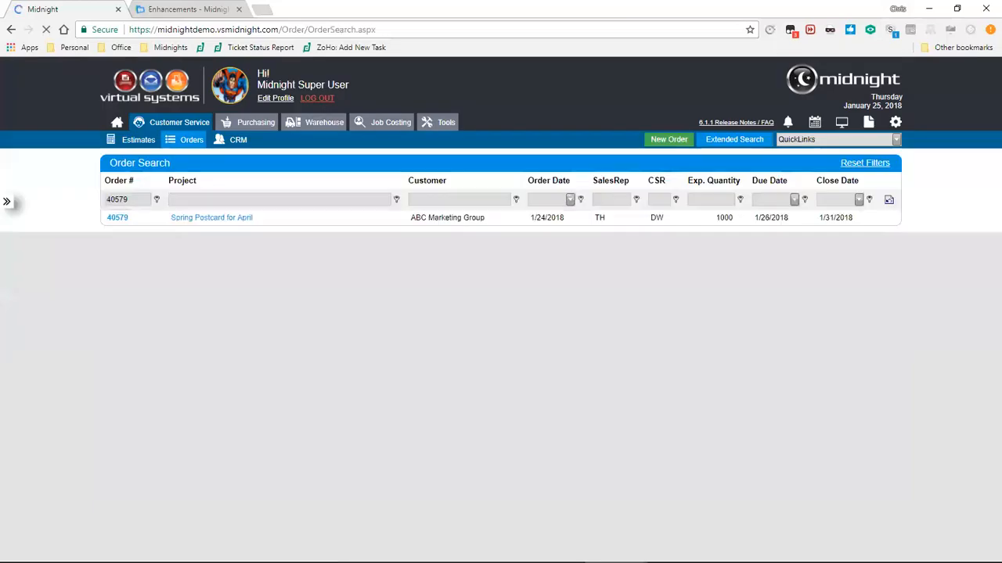
{"action": "left_click", "coordinate": [816, 123]}
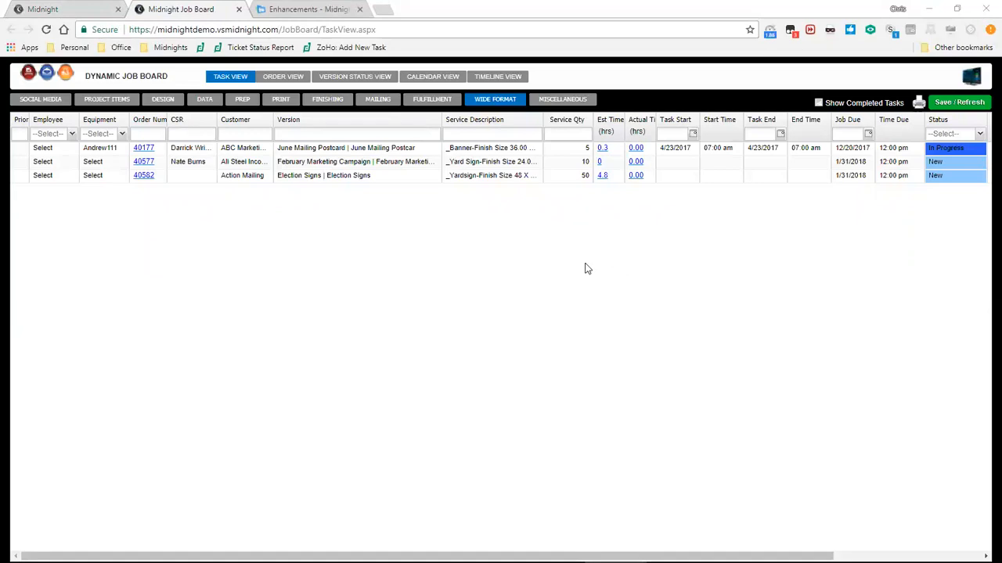
Check the job board's print and finishing tasks for the booklet order by filtering on its order number, and close the board.
{"action": "left_click", "coordinate": [279, 99]}
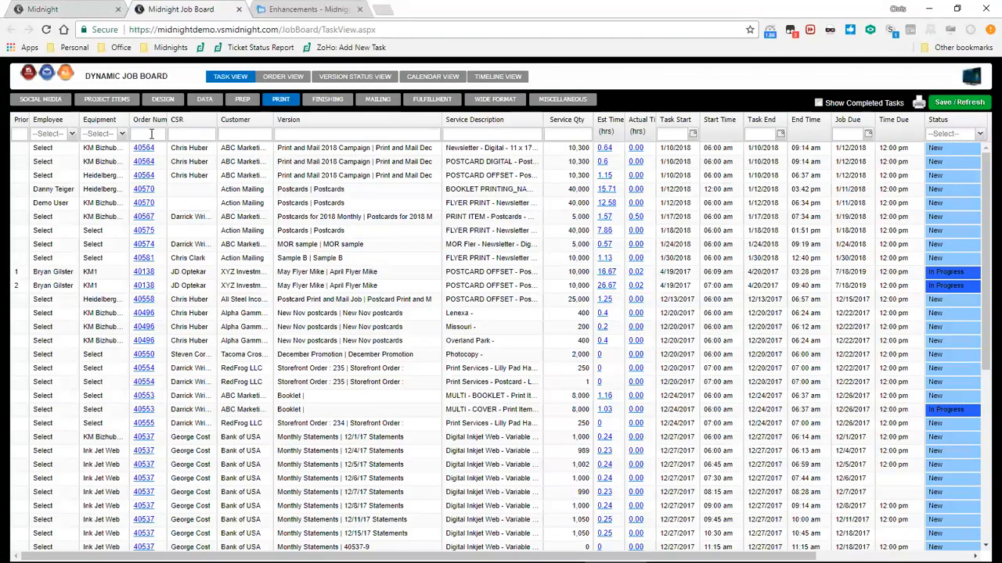
{"action": "left_click", "coordinate": [151, 134]}
{"action": "type", "text": "40583"}
{"action": "key", "text": "Return"}
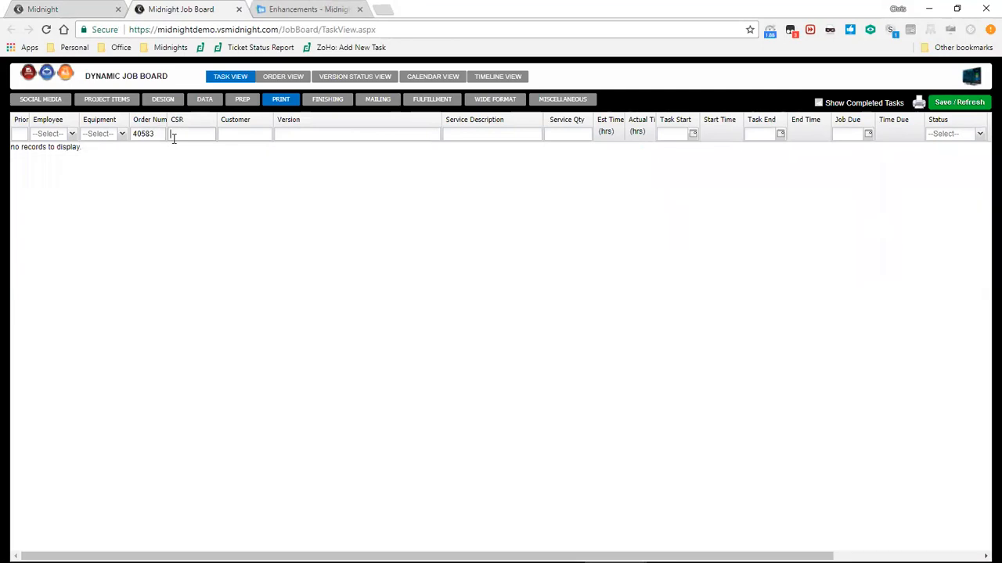
{"action": "left_click", "coordinate": [329, 101]}
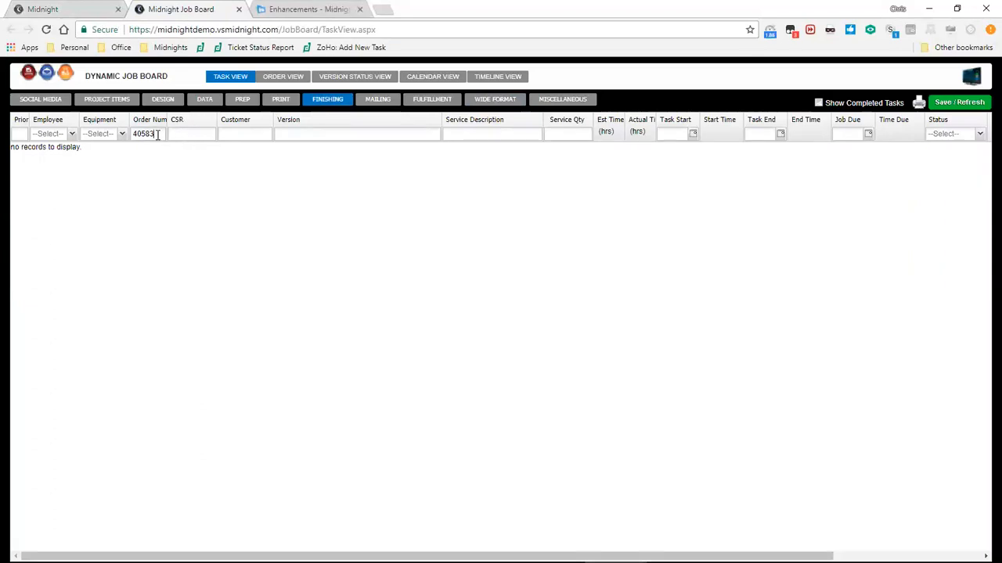
{"action": "left_click", "coordinate": [240, 9]}
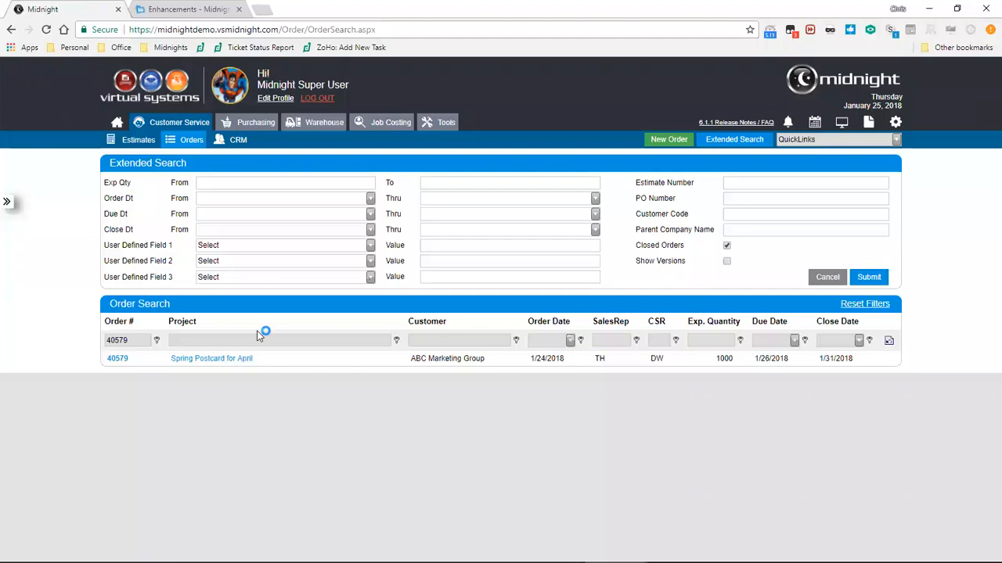
Find the Harry Potter 10 booklet order by its order number in the order search and open it.
{"action": "left_click_drag", "start_coordinate": [116, 339], "coordinate": [174, 346]}
{"action": "type", "text": "583"}
{"action": "key", "text": "Tab"}
{"action": "left_click", "coordinate": [181, 359]}
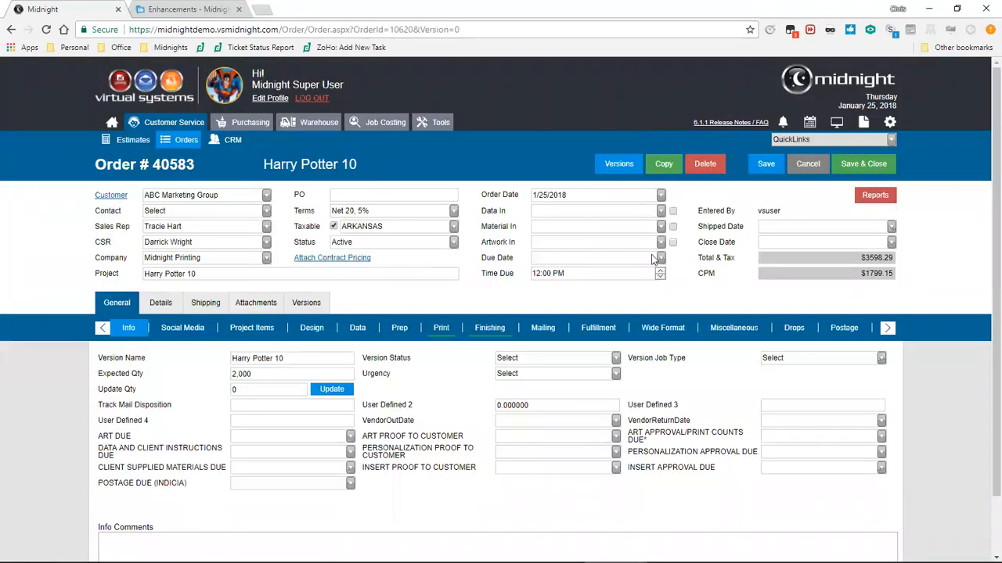
Set the booklet order's due date to 1/31/2018, and save and close the order.
{"action": "left_click", "coordinate": [663, 262]}
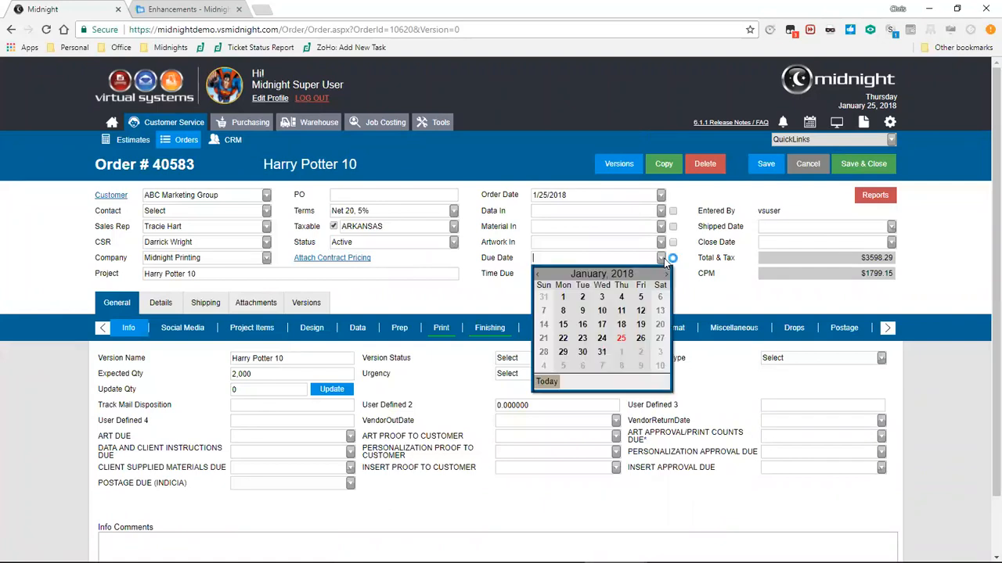
{"action": "left_click", "coordinate": [610, 356]}
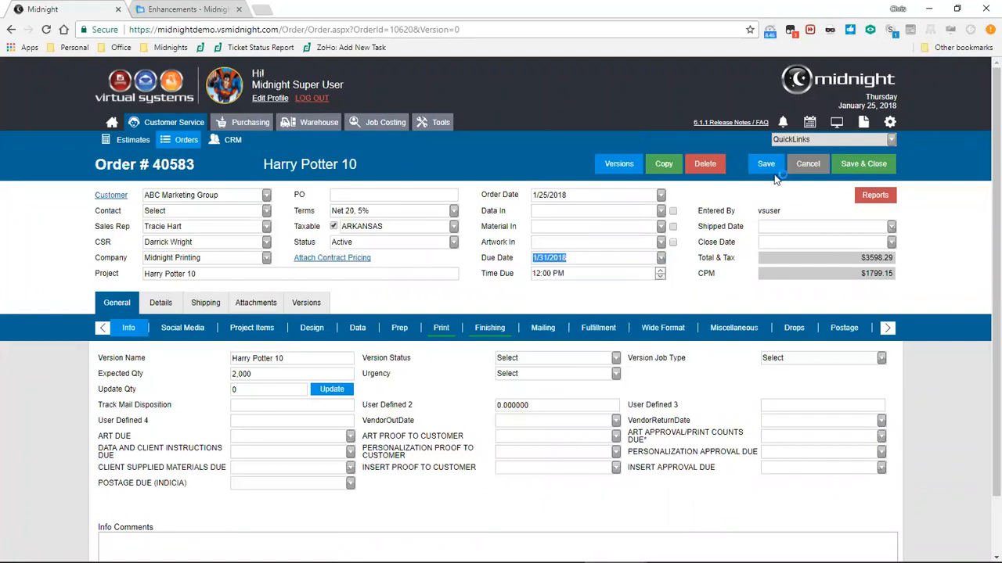
{"action": "left_click", "coordinate": [864, 168]}
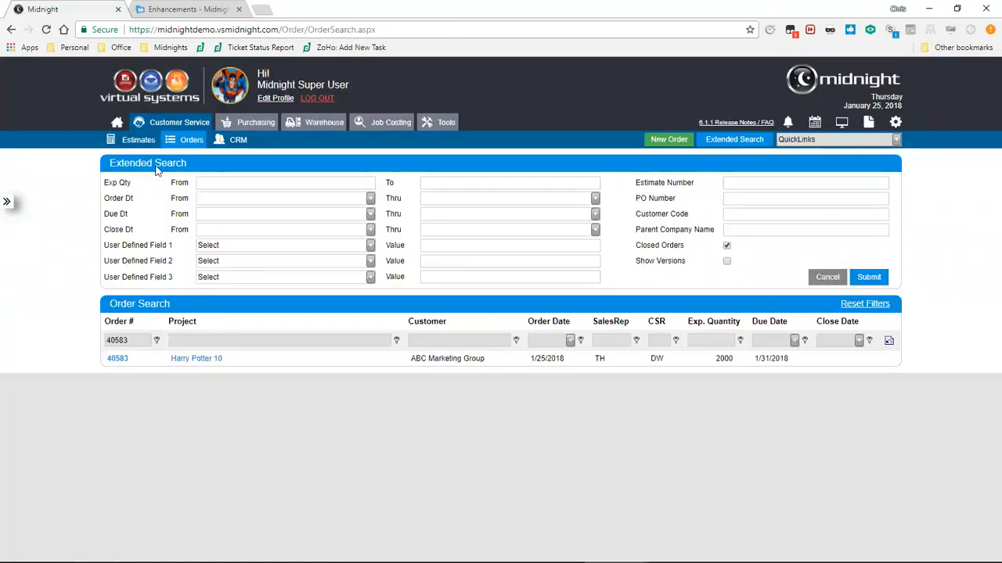
Reopen the Dynamic Job Board and filter the finishing tasks by the booklet's order number.
{"action": "left_click", "coordinate": [814, 124]}
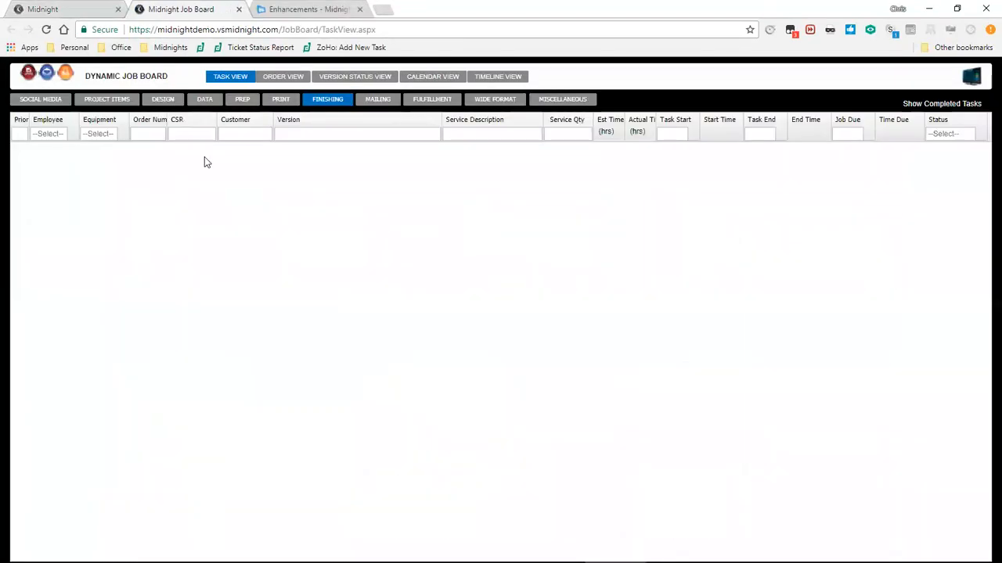
{"action": "left_click", "coordinate": [148, 136]}
{"action": "type", "text": "40550"}
{"action": "key", "text": "Tab"}
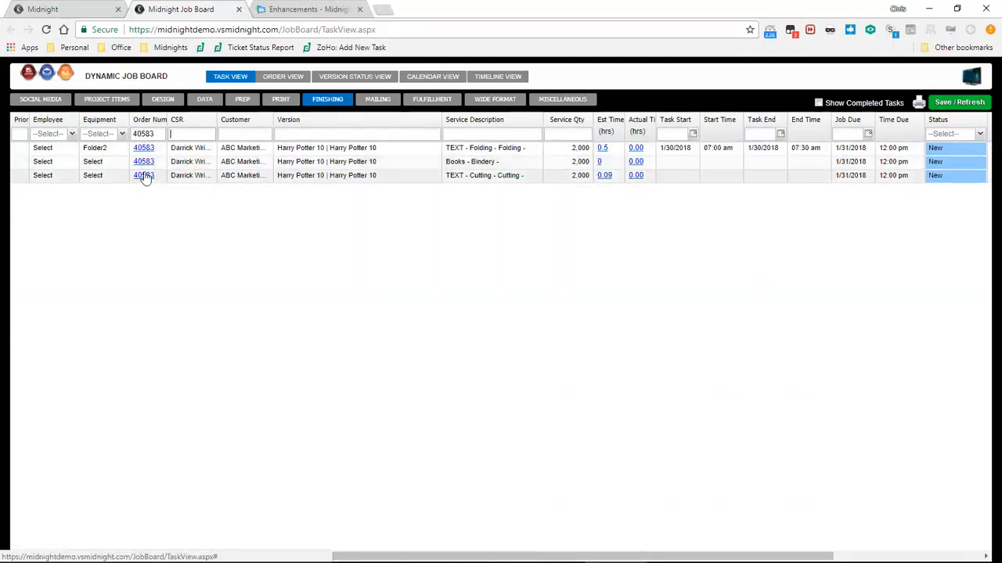
Show the booklet's print tasks, open the order's details to review its full task list, and close them without saving.
{"action": "left_click", "coordinate": [279, 100]}
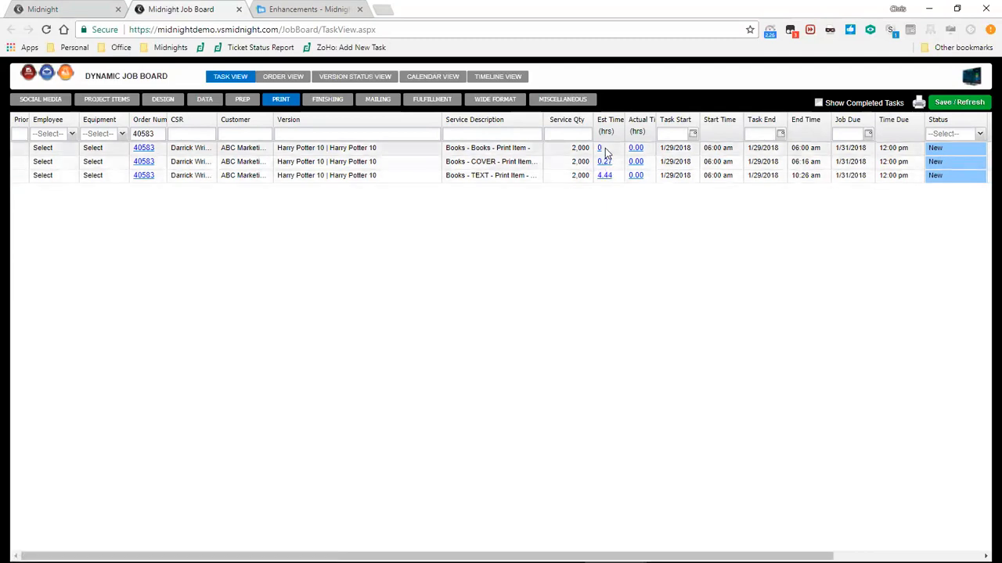
{"action": "left_click", "coordinate": [144, 149]}
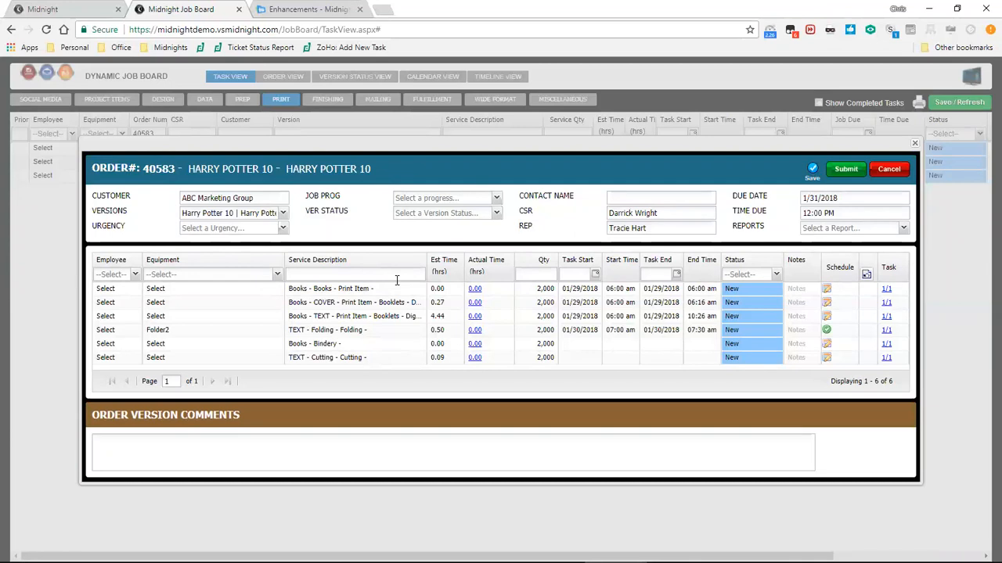
{"action": "left_click", "coordinate": [861, 173]}
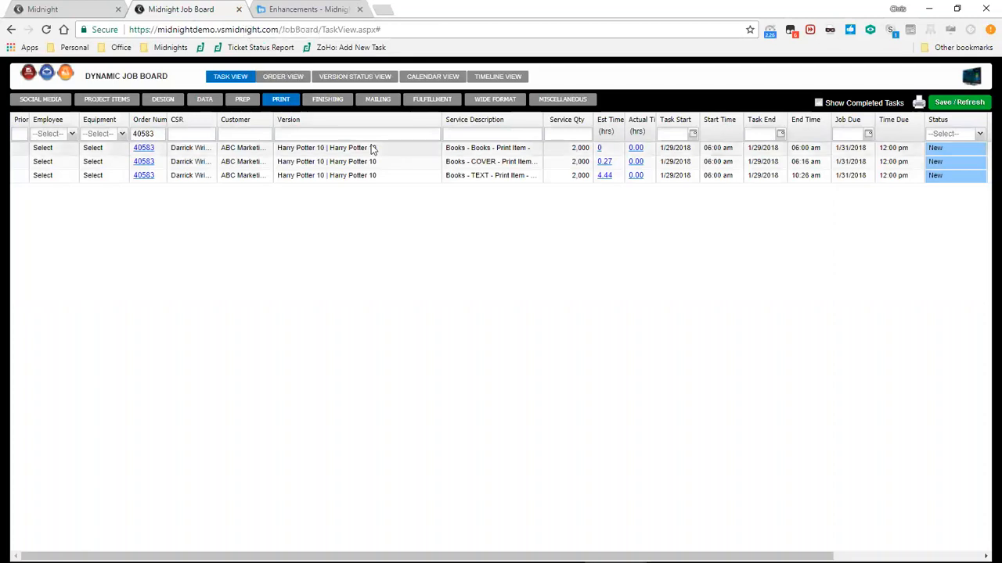
Log 45 minutes of actual time on the booklet's COVER print task with an employee selected and the operation Artwork.
{"action": "left_click", "coordinate": [635, 161]}
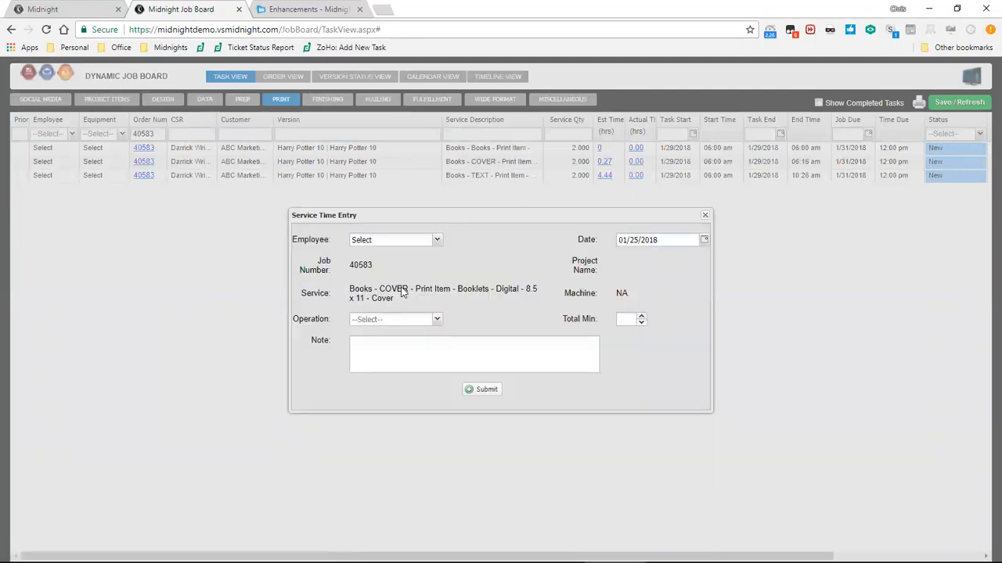
{"action": "left_click", "coordinate": [434, 239]}
{"action": "left_click", "coordinate": [435, 239]}
{"action": "left_click", "coordinate": [414, 316]}
{"action": "left_click", "coordinate": [612, 321]}
{"action": "type", "text": "45"}
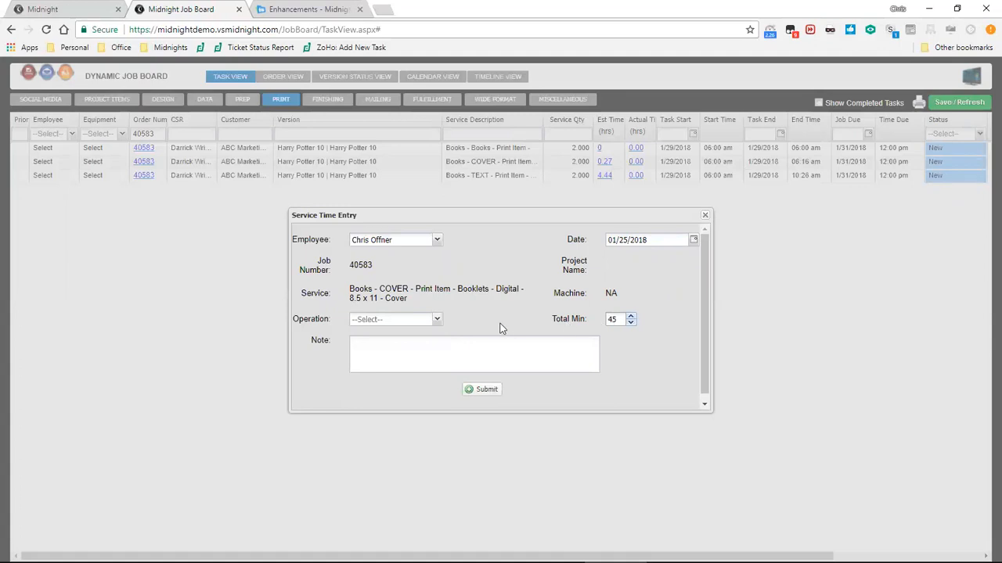
{"action": "left_click", "coordinate": [436, 319]}
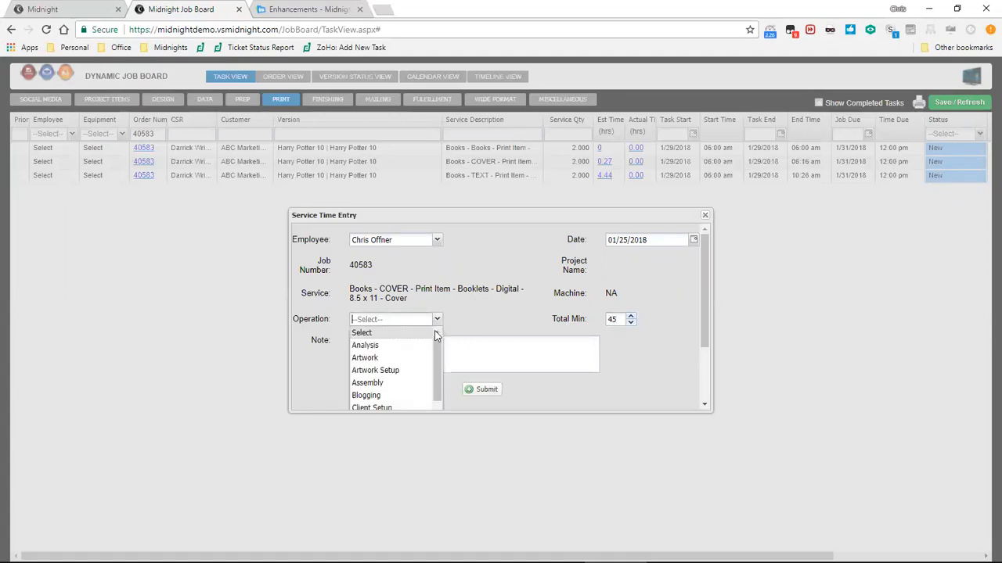
{"action": "left_click", "coordinate": [388, 358]}
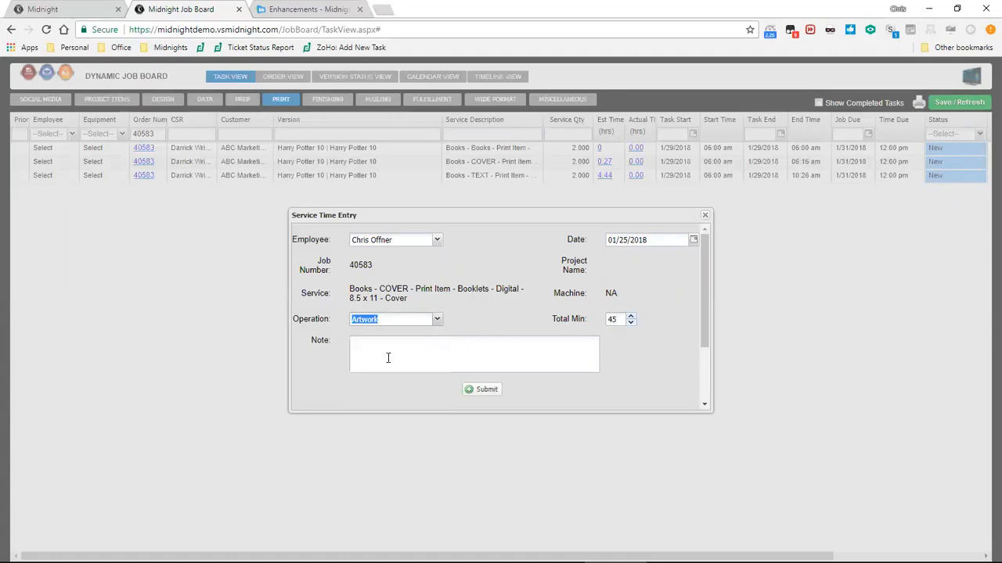
{"action": "left_click", "coordinate": [480, 389]}
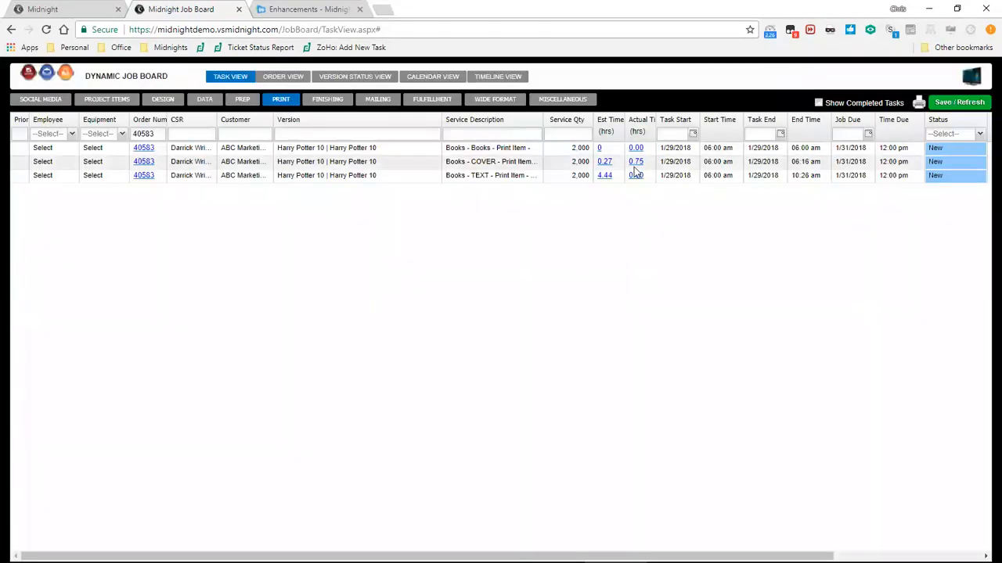
Close the job board, open the booklet cover's Artwork record in Job Costing to review the logged time, and save and close it.
{"action": "left_click", "coordinate": [240, 9]}
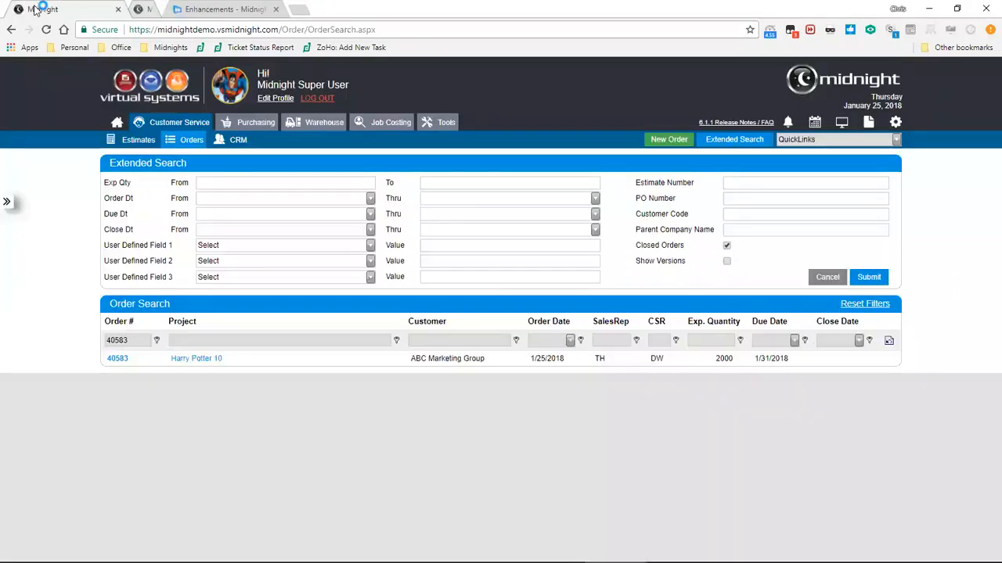
{"action": "left_click", "coordinate": [385, 126]}
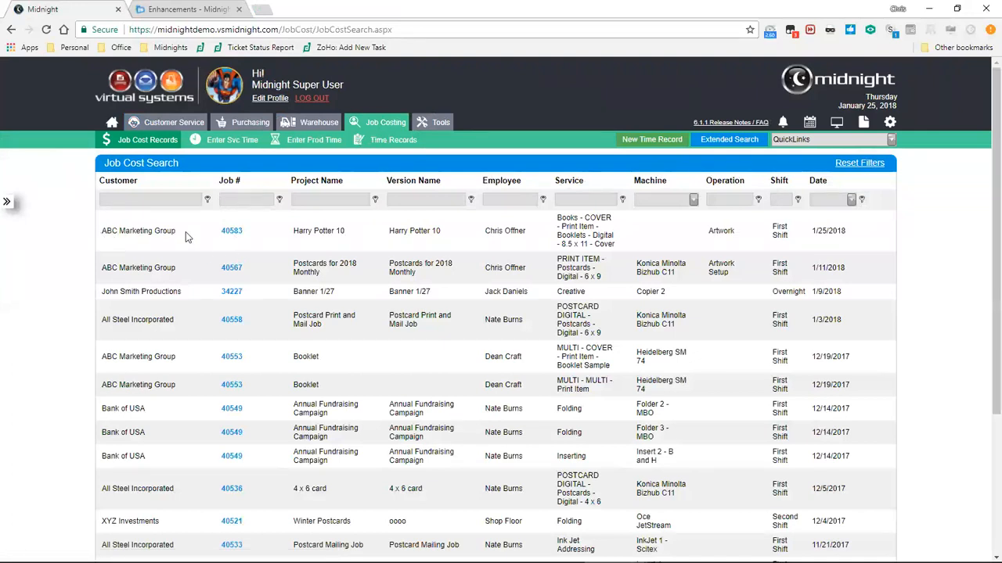
{"action": "left_click", "coordinate": [241, 234]}
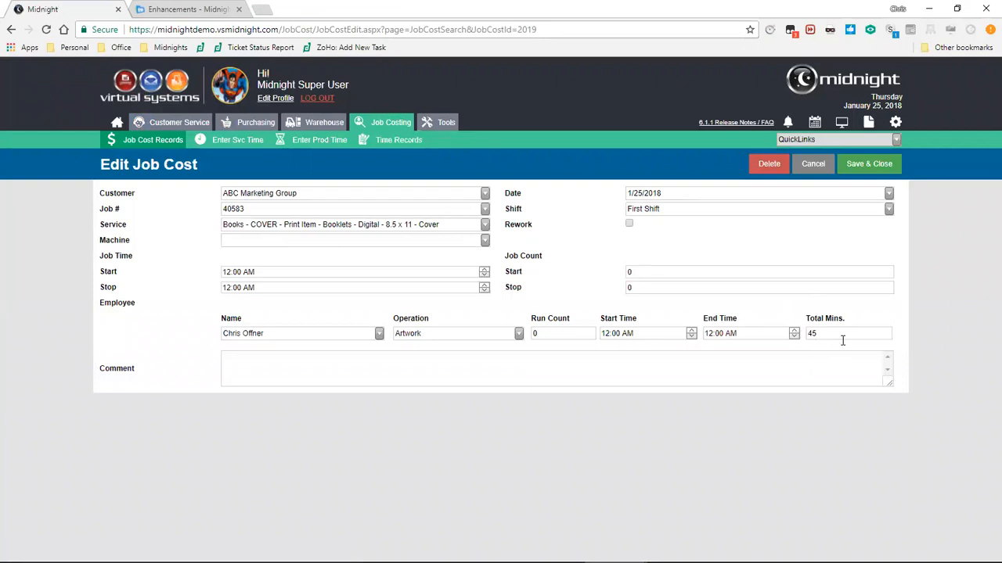
{"action": "left_click", "coordinate": [887, 165]}
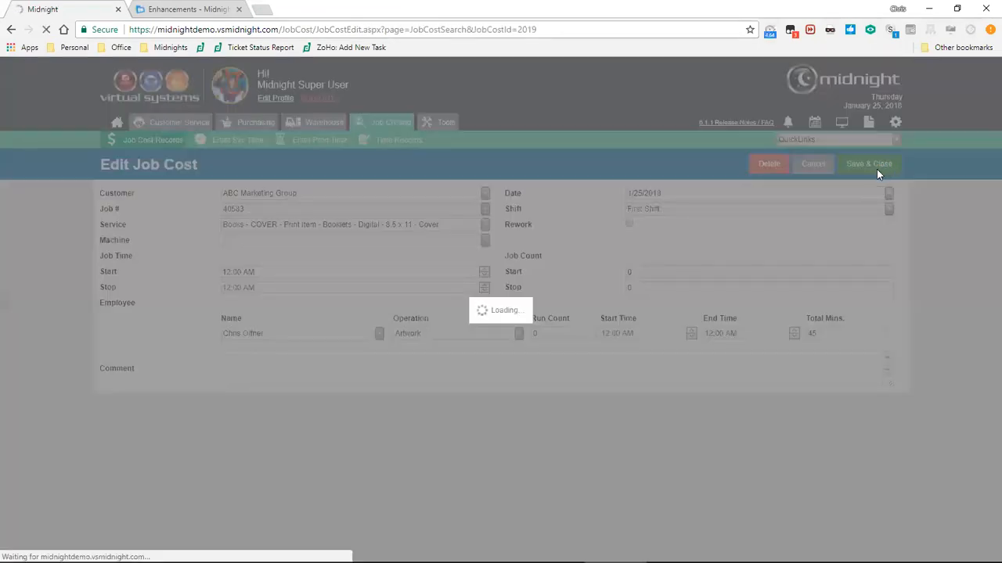